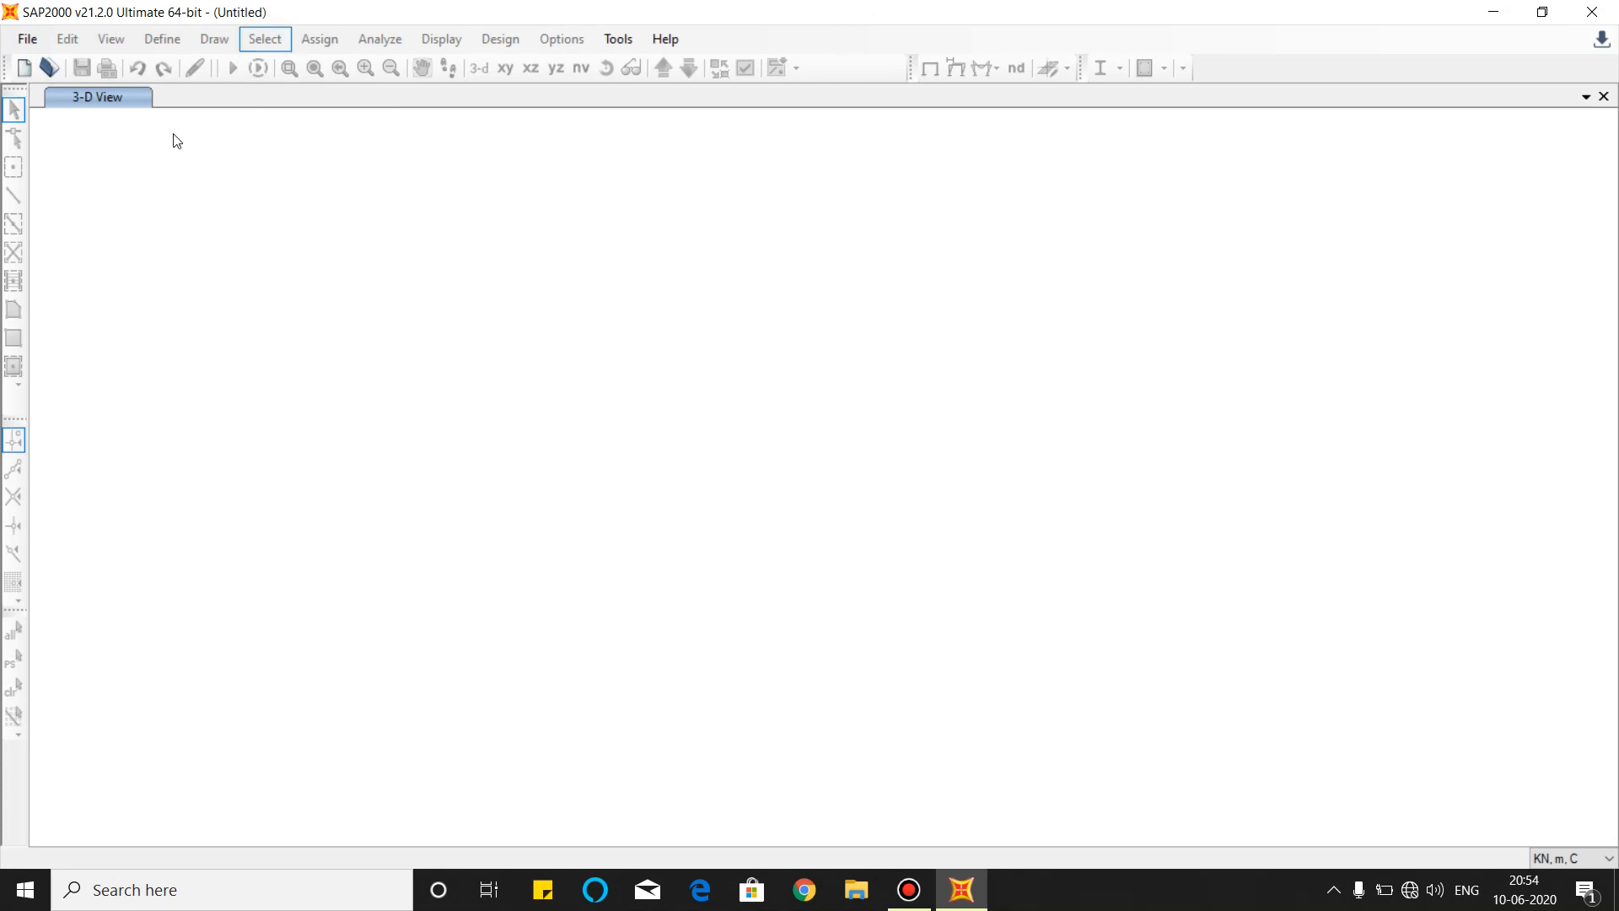
Start a new model with KN, m, C units and India default materials, using the 2D Frames template.
{"action": "left_click", "coordinate": [30, 76]}
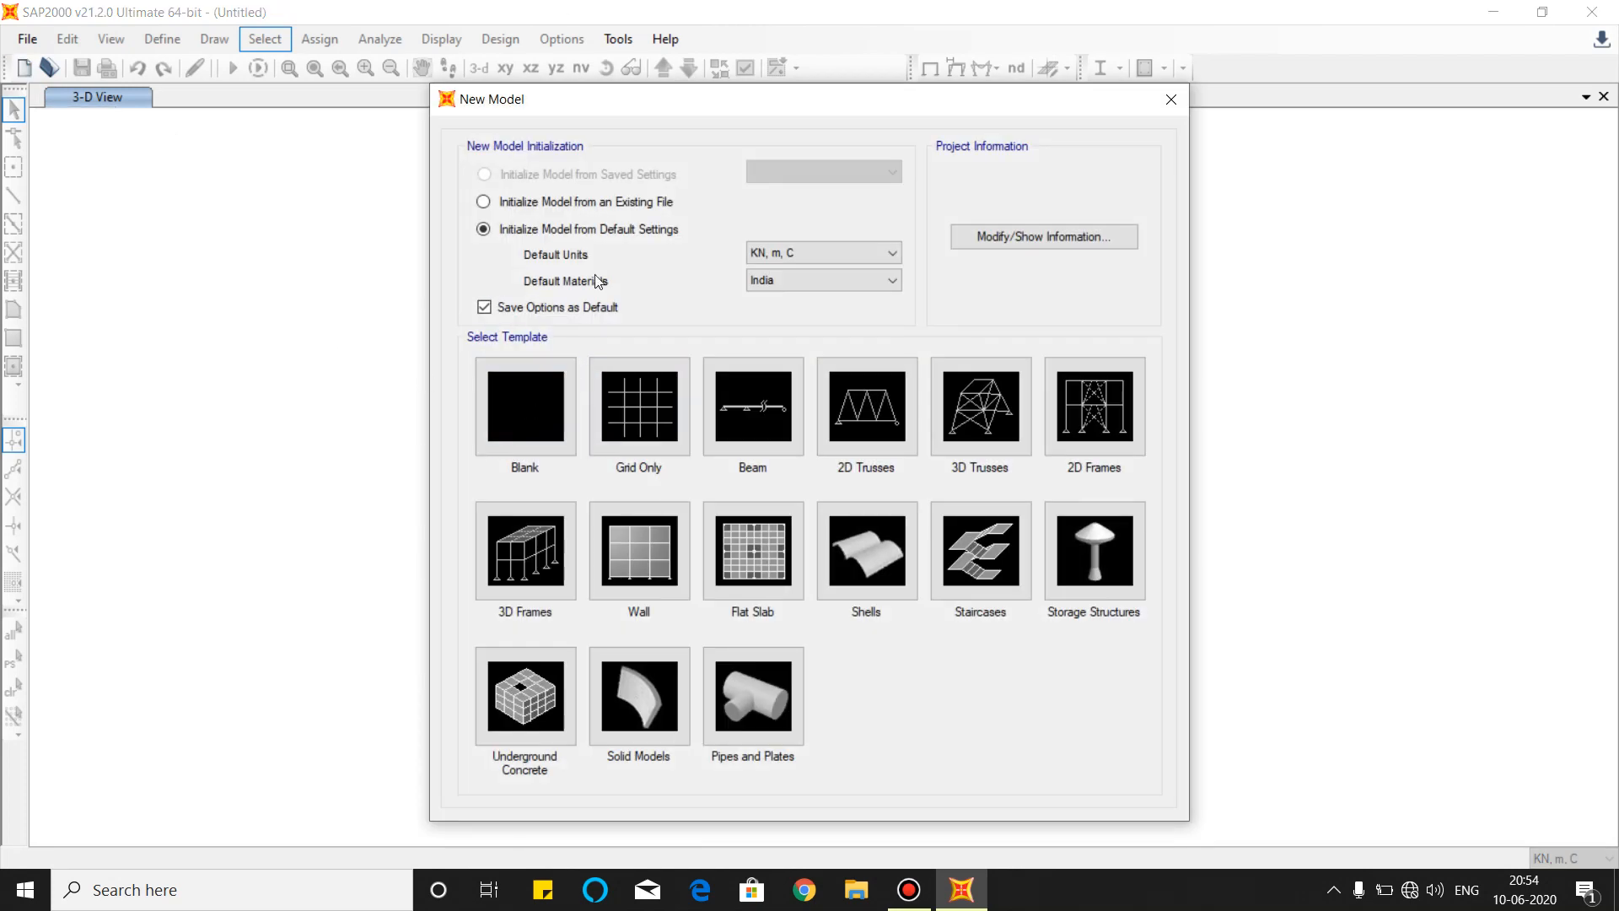
{"action": "left_click", "coordinate": [787, 257]}
{"action": "left_click", "coordinate": [783, 259]}
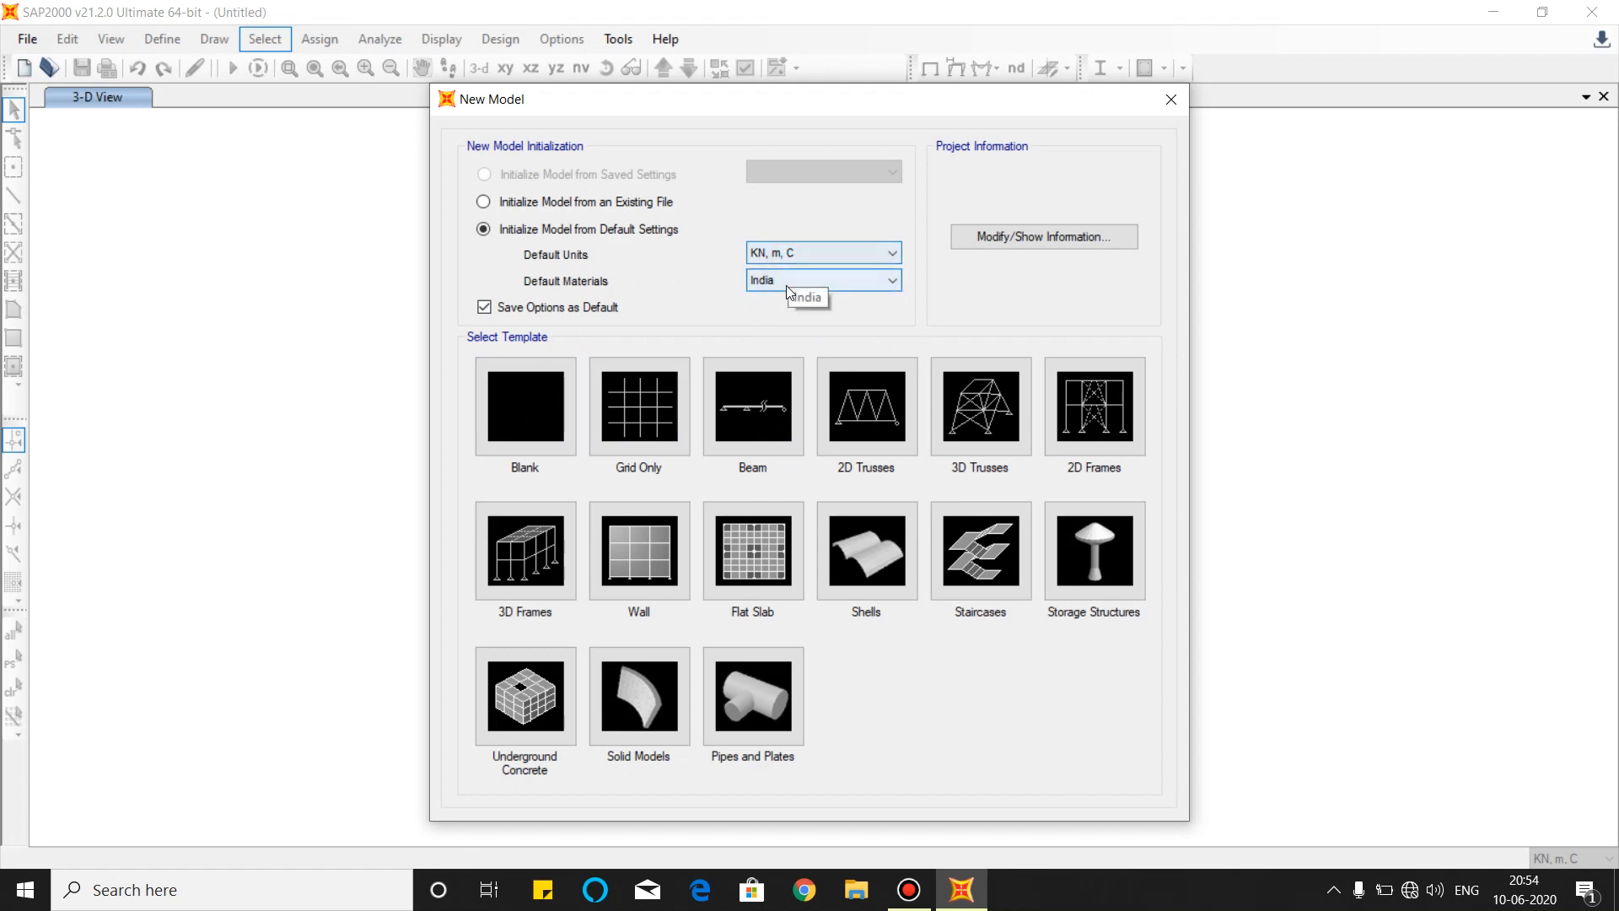
{"action": "left_click", "coordinate": [787, 284]}
{"action": "left_click", "coordinate": [787, 298]}
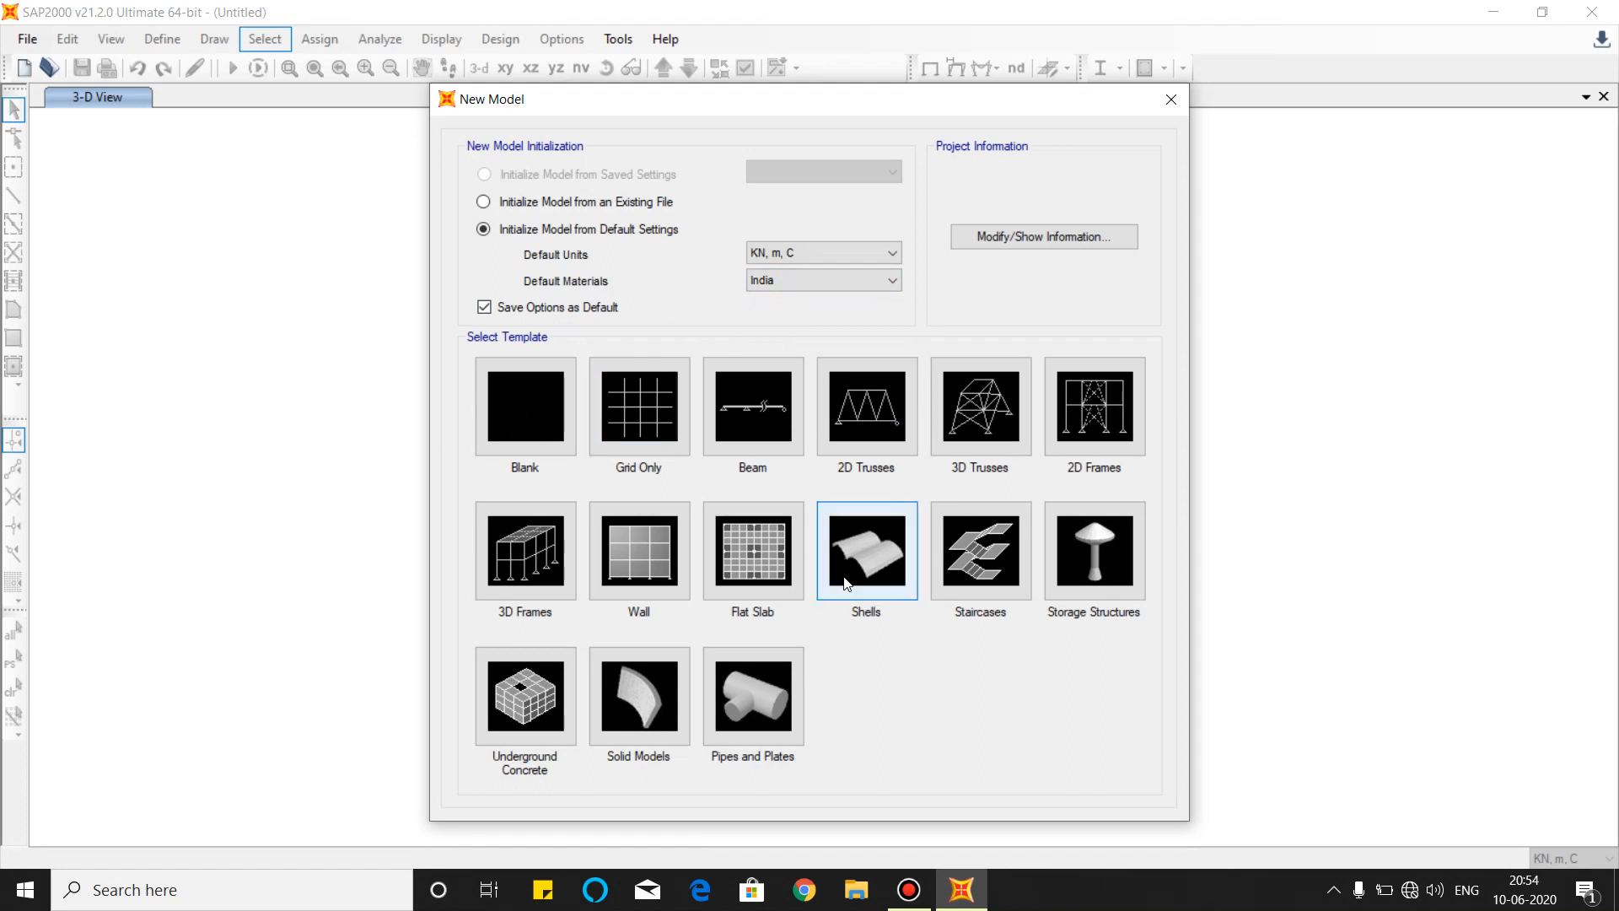
{"action": "left_click", "coordinate": [1080, 434]}
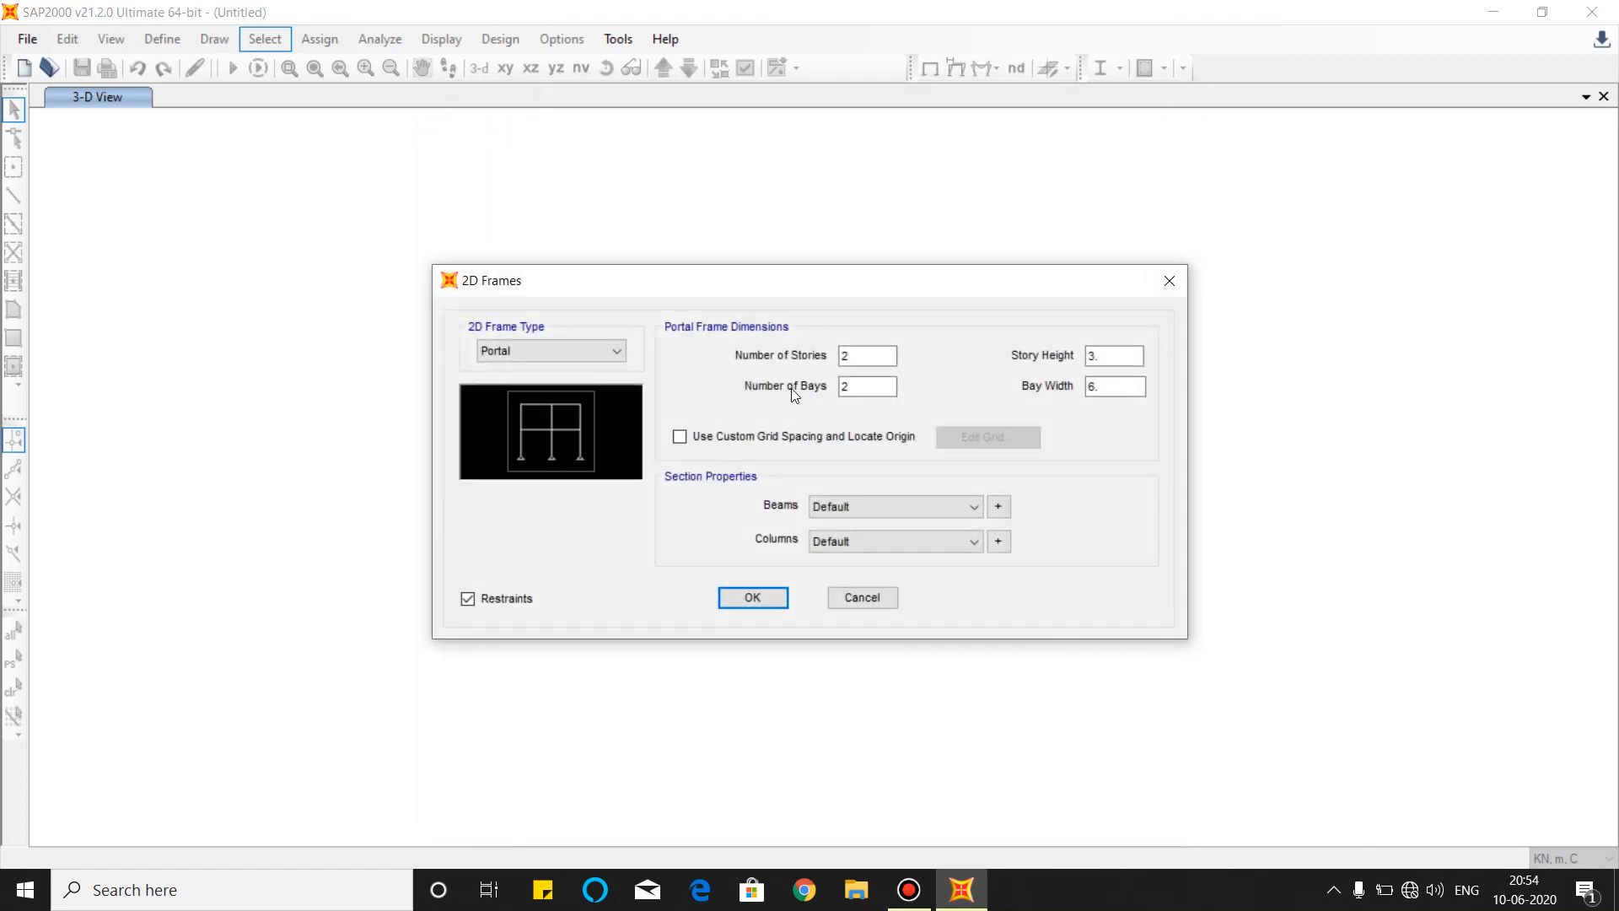
Set the portal frame to 1 story and 1 bay with a bay width of 5 m.
{"action": "left_click", "coordinate": [878, 356]}
{"action": "left_click_drag", "start_coordinate": [878, 355], "coordinate": [837, 354]}
{"action": "type", "text": "1"}
{"action": "left_click_drag", "start_coordinate": [877, 386], "coordinate": [825, 387]}
{"action": "type", "text": "1"}
{"action": "left_click", "coordinate": [1103, 355]}
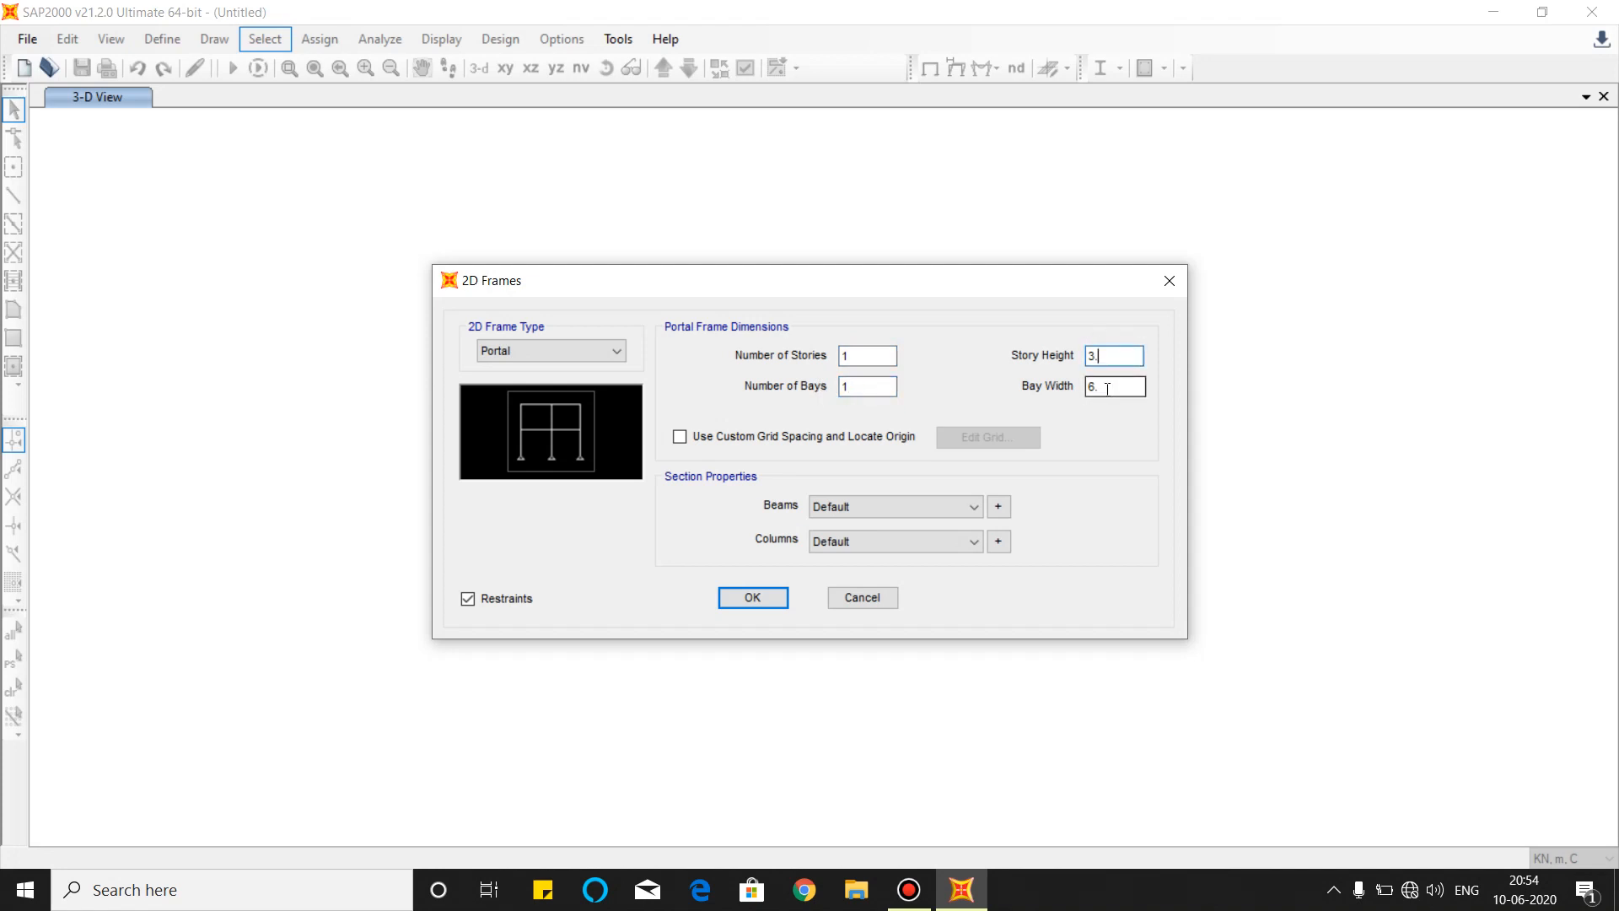
{"action": "left_click_drag", "start_coordinate": [1107, 389], "coordinate": [1086, 388]}
{"action": "type", "text": "5"}
Choose the Default section for both beams and columns and generate the portal frame.
{"action": "left_click", "coordinate": [894, 510]}
{"action": "left_click", "coordinate": [888, 525]}
{"action": "left_click", "coordinate": [890, 547]}
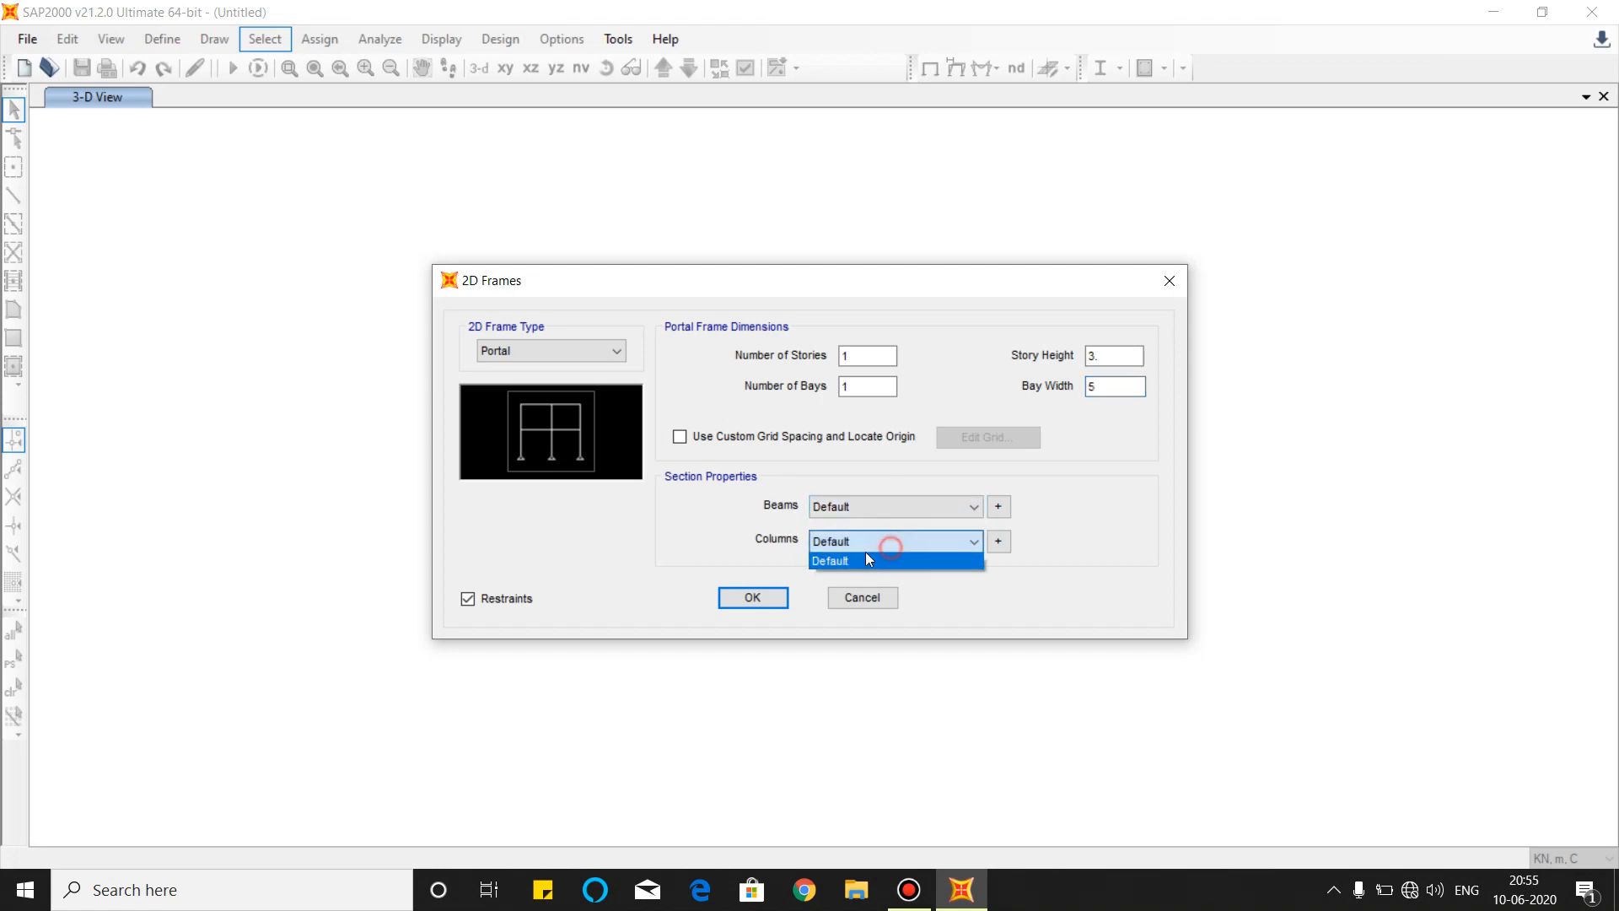
{"action": "left_click", "coordinate": [867, 560]}
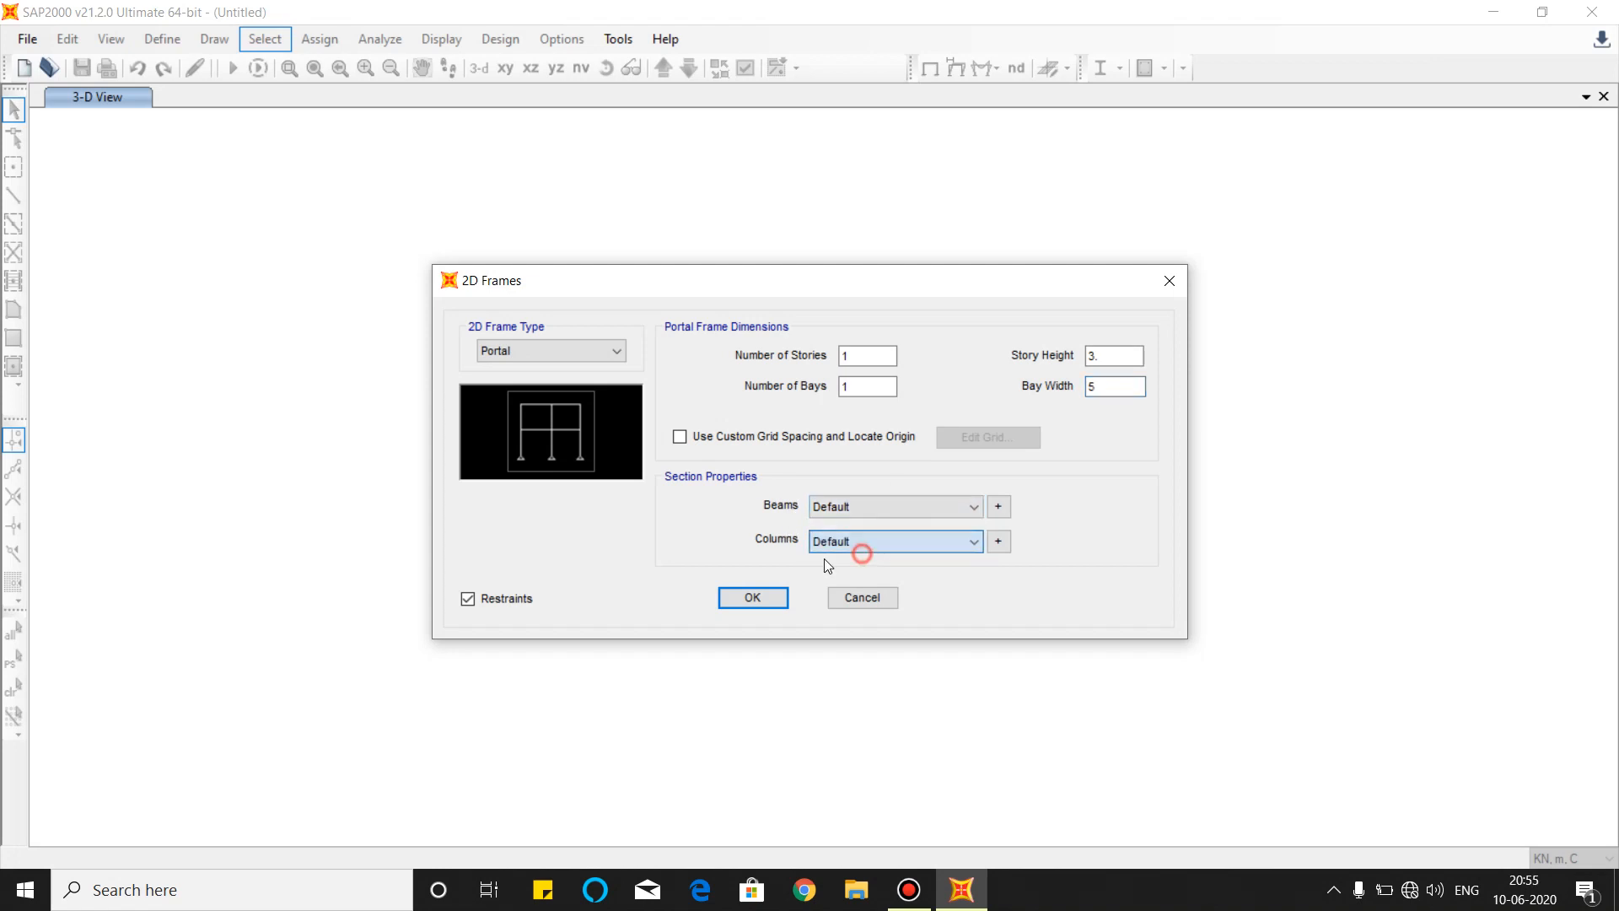
{"action": "left_click", "coordinate": [755, 606]}
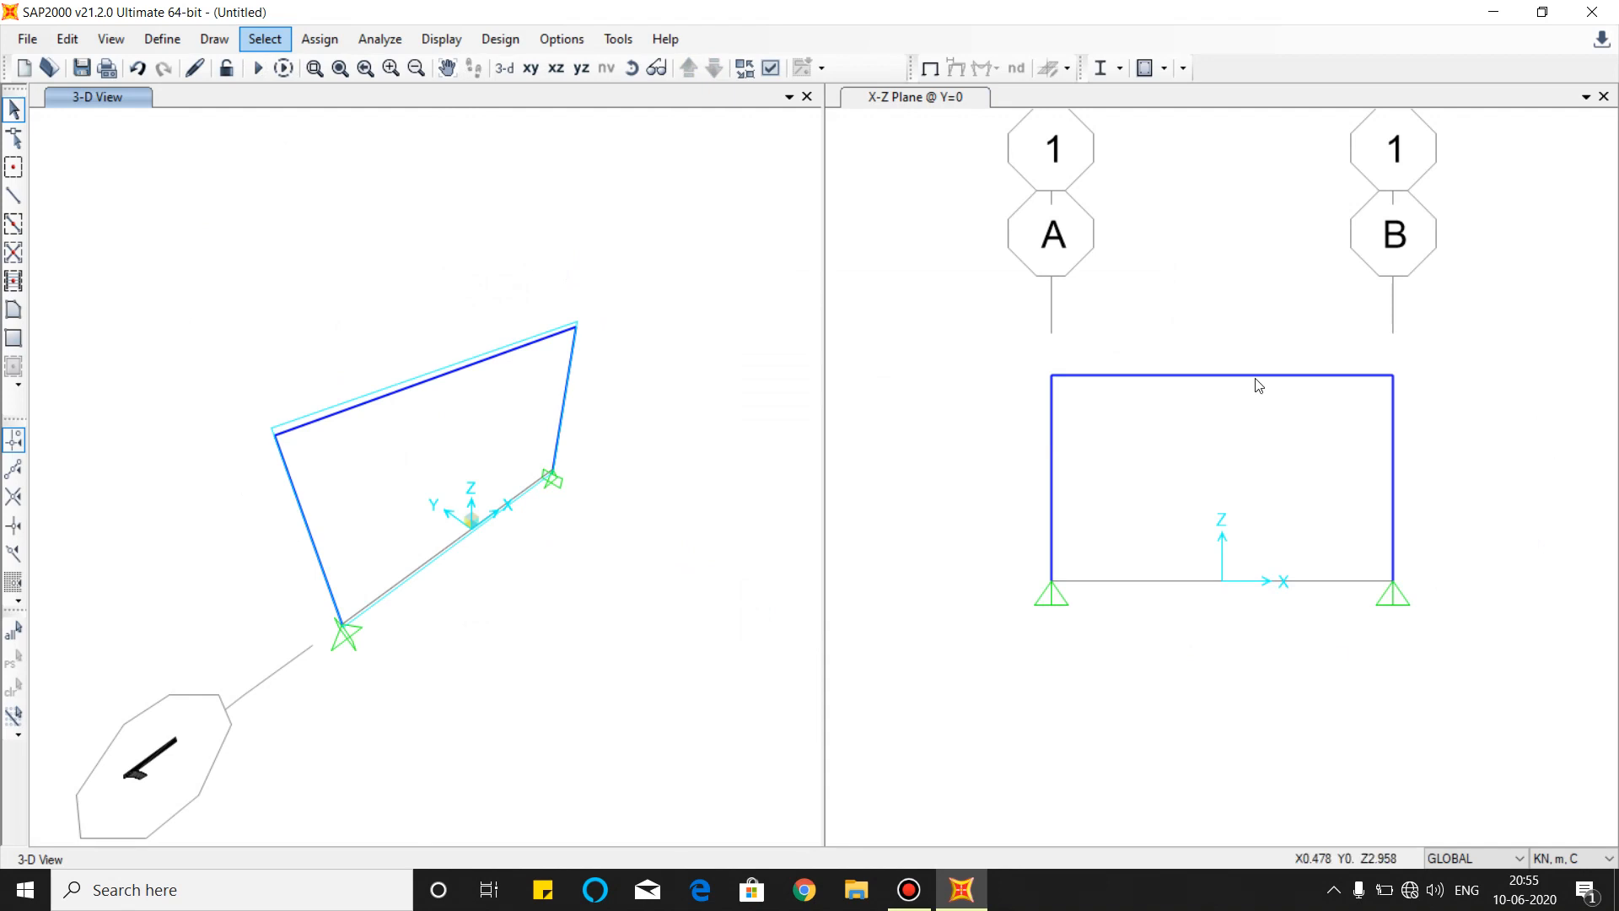
Look at the frame in the XY and YZ plane views and return the plane window to the XZ view.
{"action": "left_click", "coordinate": [928, 240]}
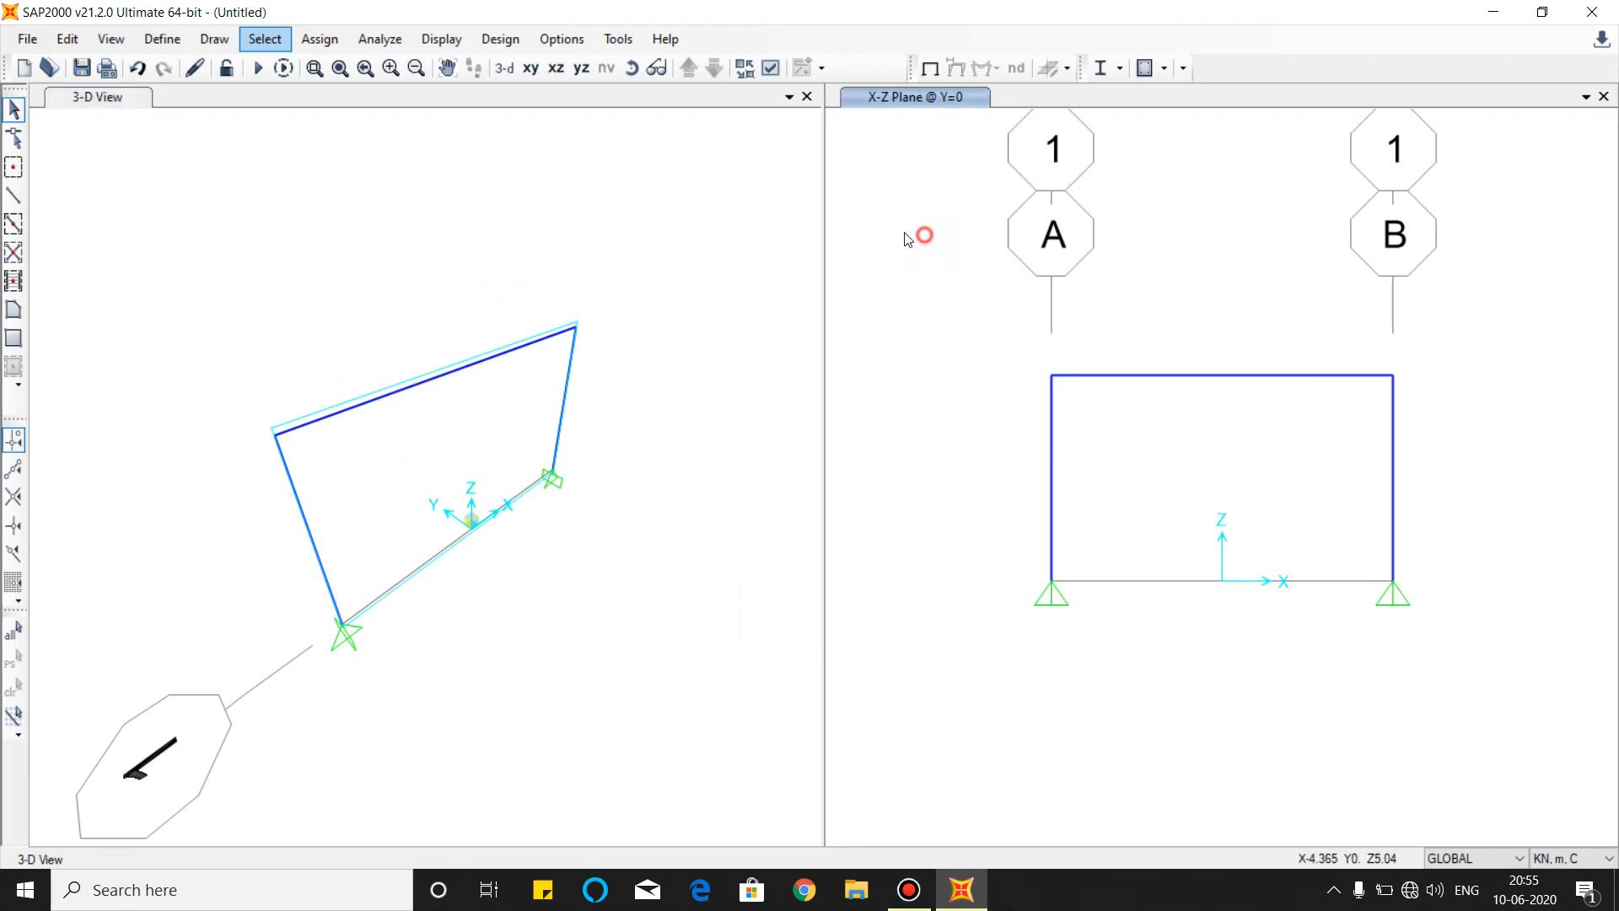
{"action": "left_click", "coordinate": [531, 69]}
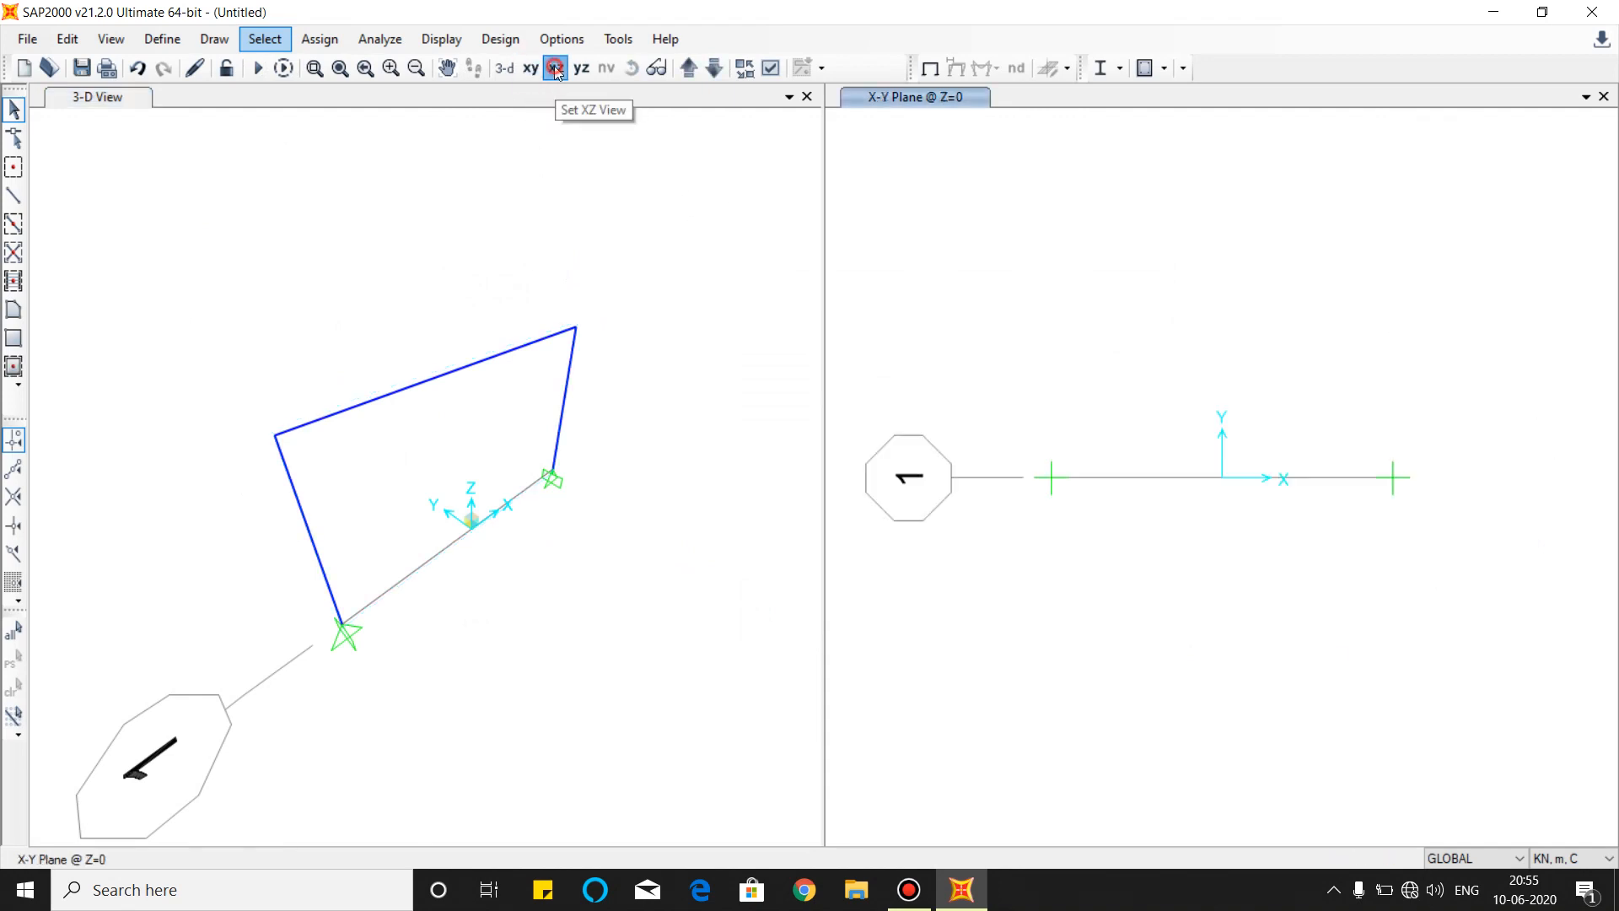
{"action": "left_click", "coordinate": [556, 68]}
{"action": "left_click", "coordinate": [580, 69]}
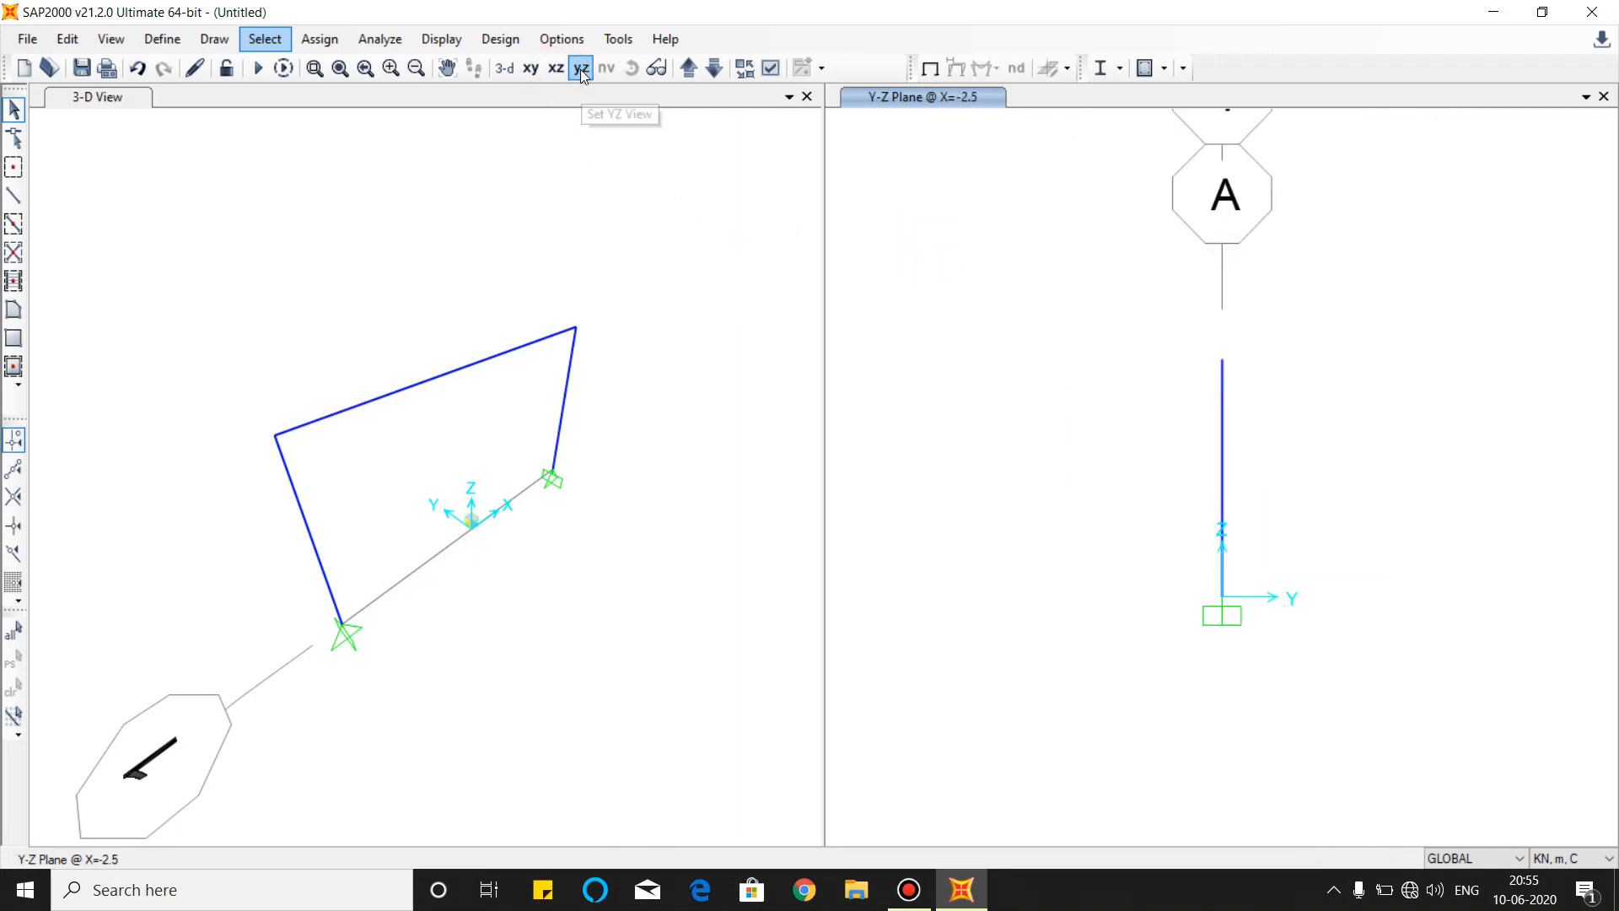
{"action": "left_click", "coordinate": [556, 69]}
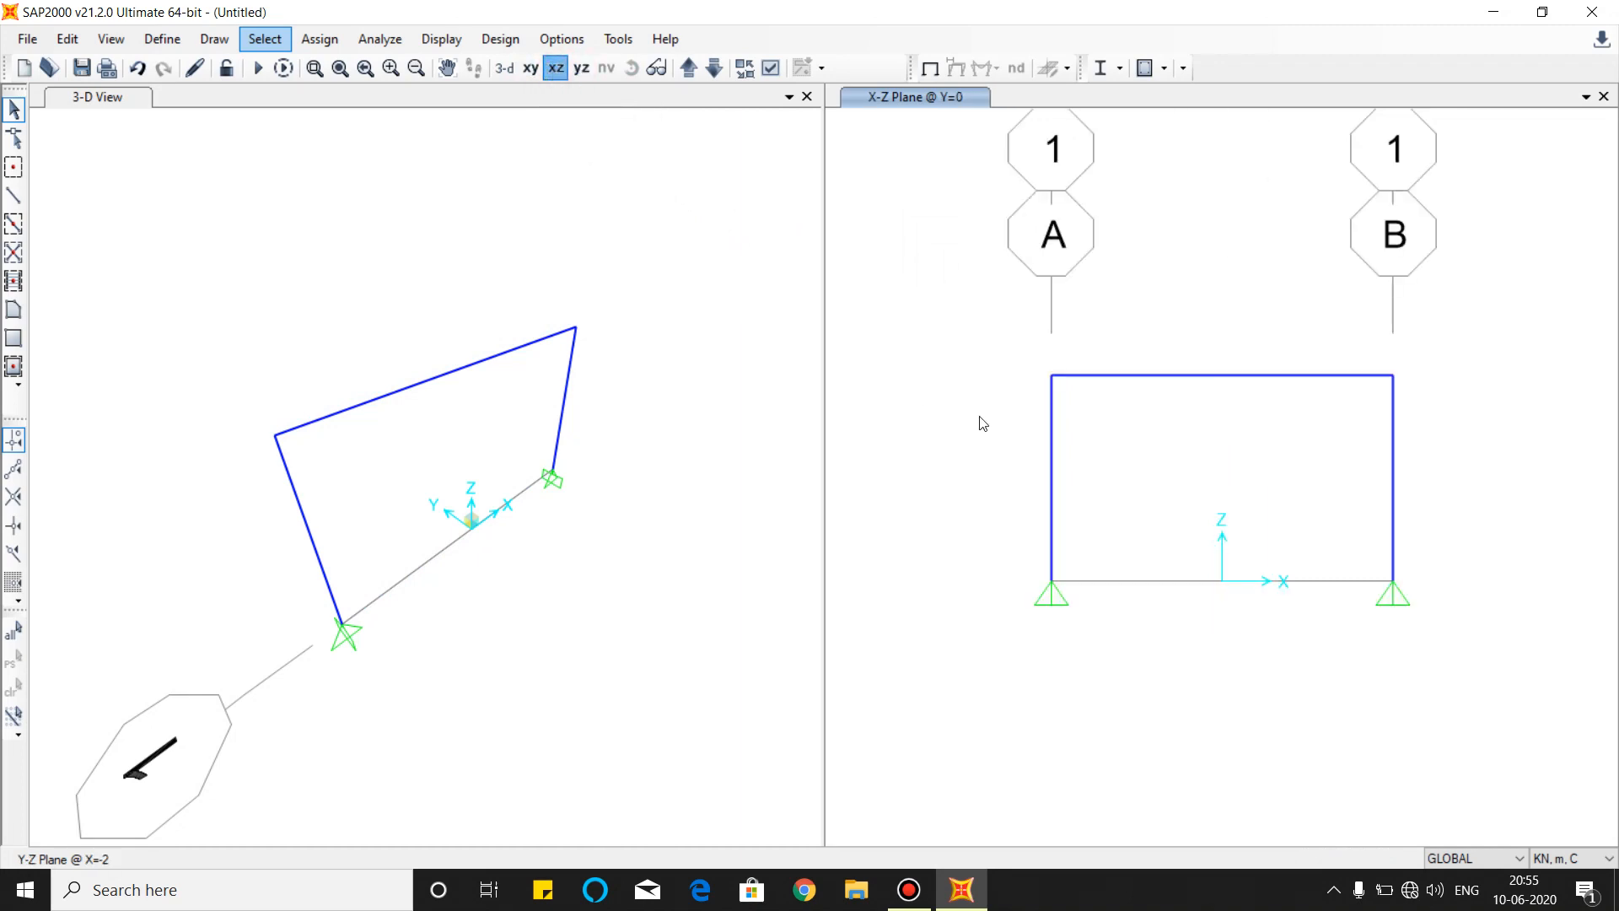
Modify the GLOBAL grid system so that X grid line A lies at 0 m and B at 5 m.
{"action": "left_click", "coordinate": [559, 210]}
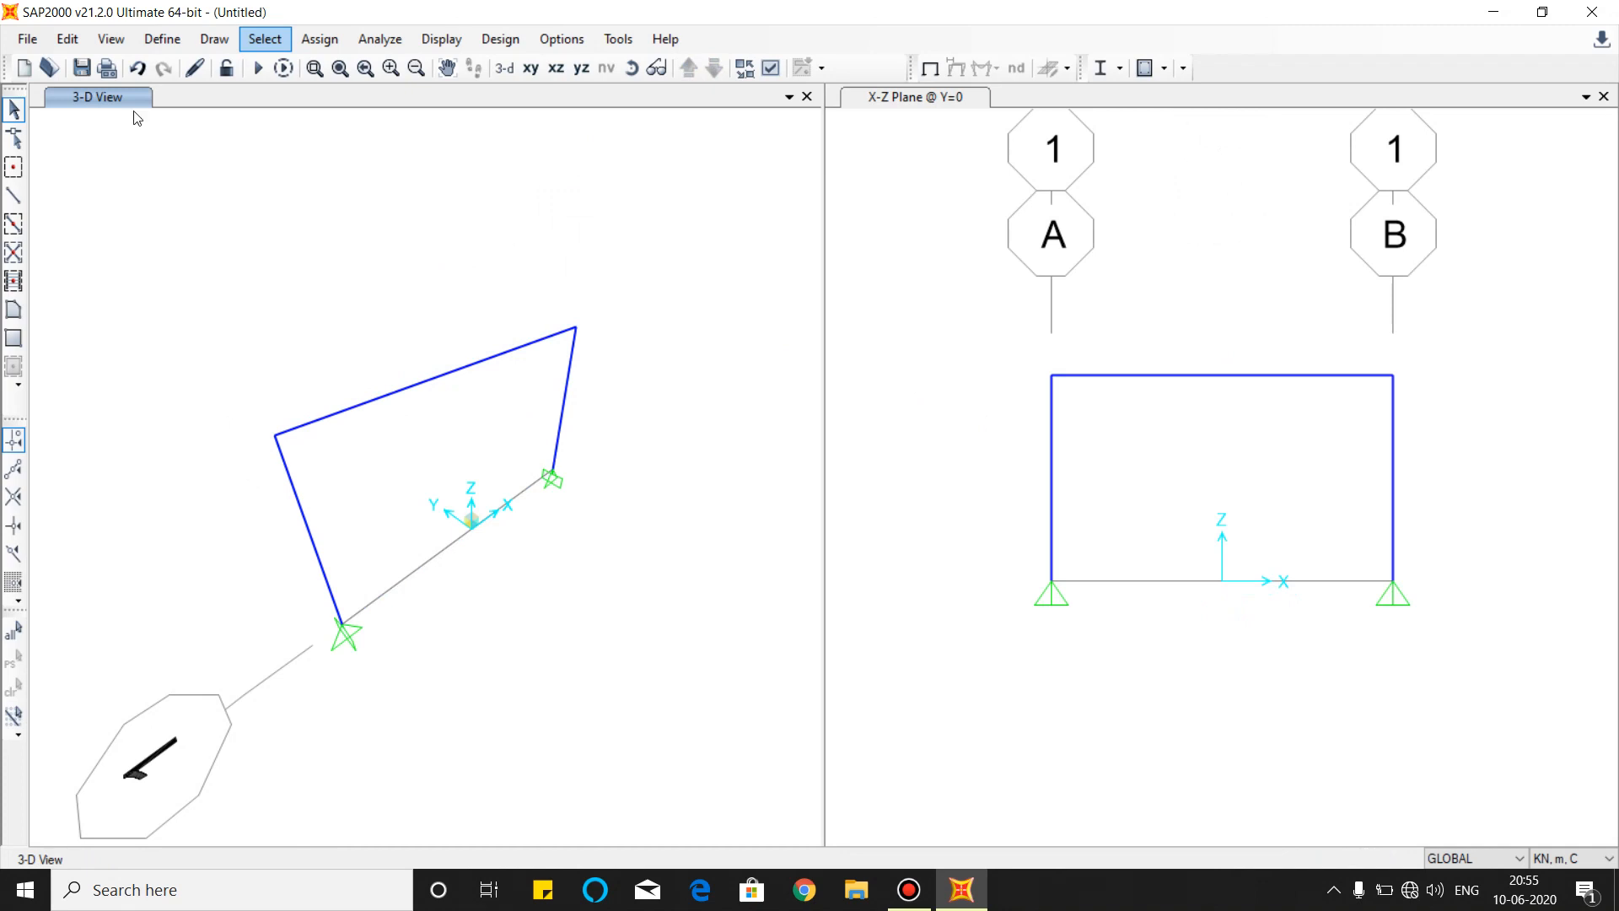
{"action": "left_click", "coordinate": [160, 39]}
{"action": "left_click", "coordinate": [207, 201]}
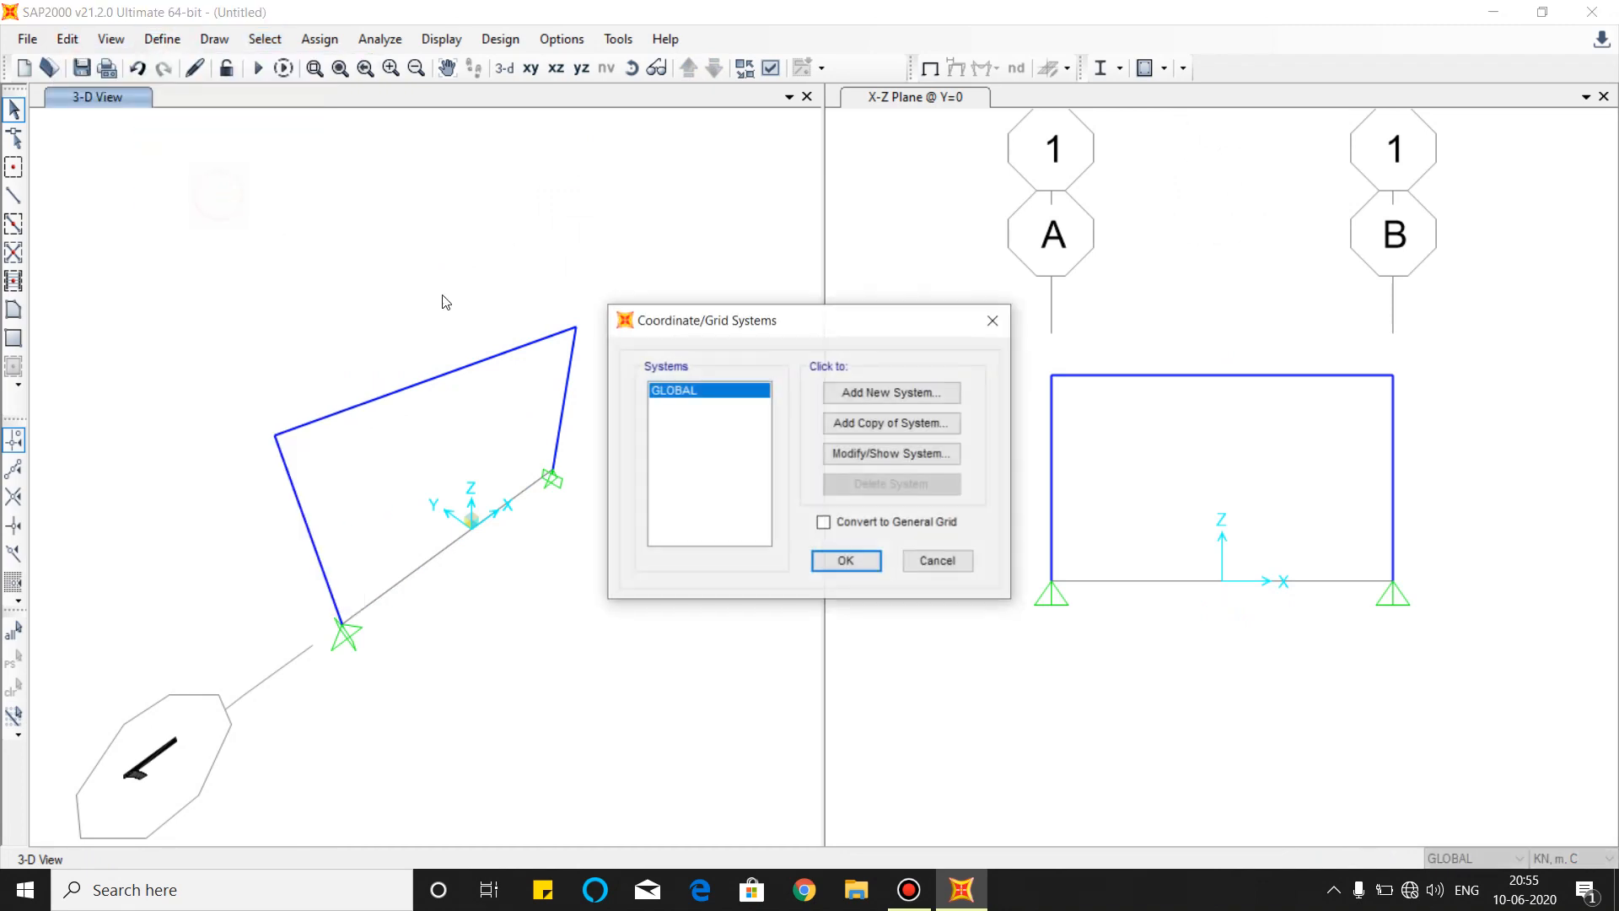
{"action": "left_click", "coordinate": [894, 456]}
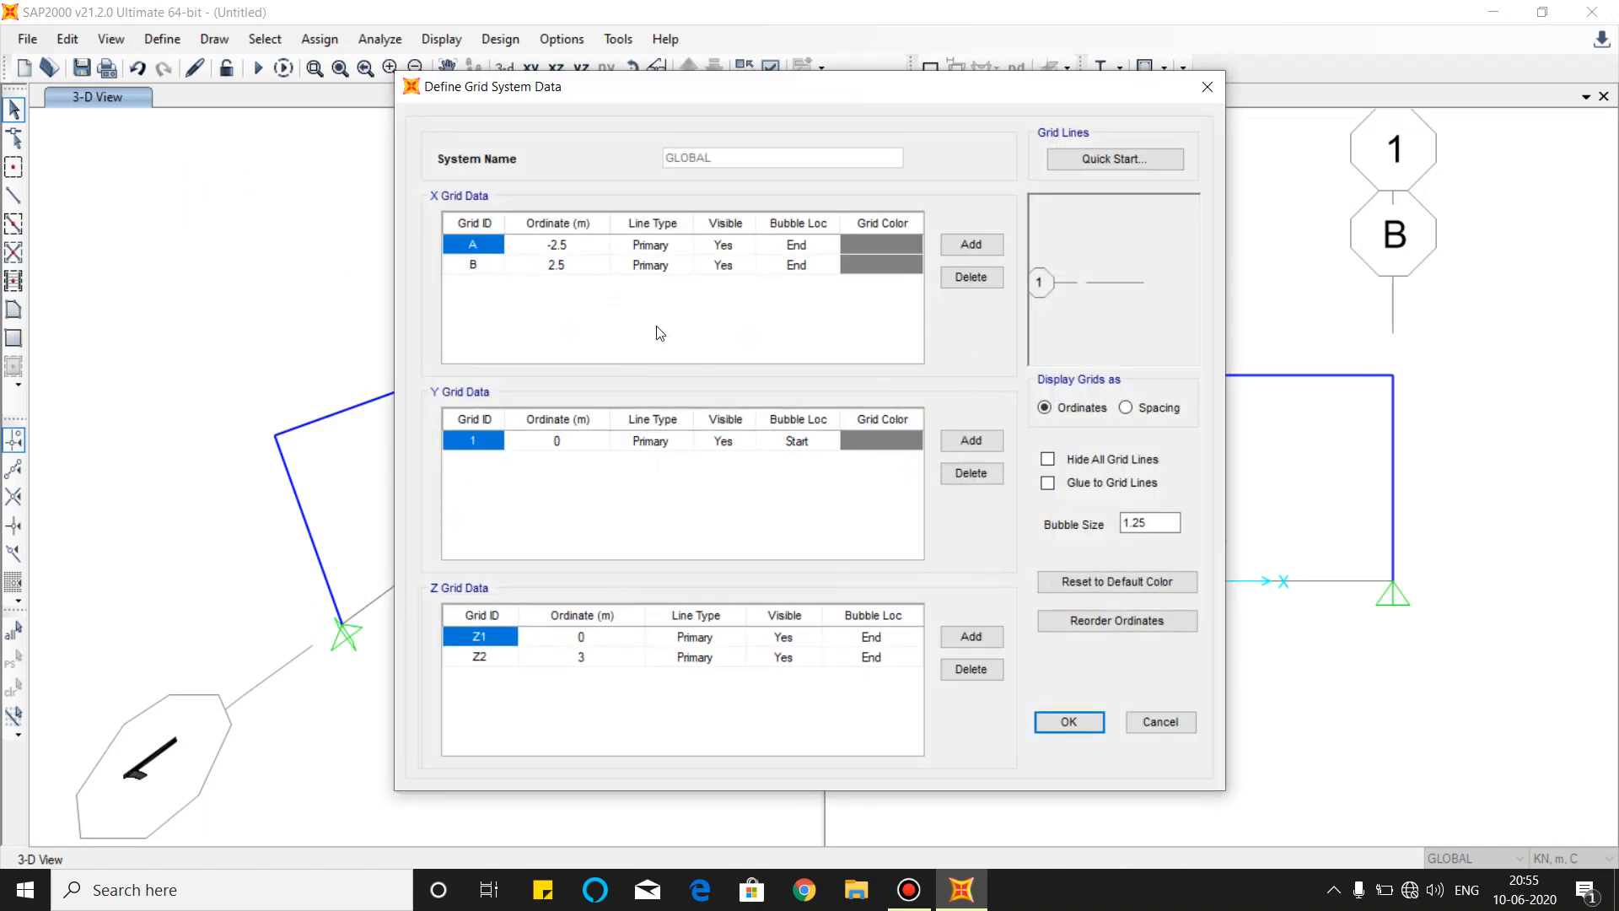
{"action": "left_click", "coordinate": [560, 244]}
{"action": "type", "text": "0"}
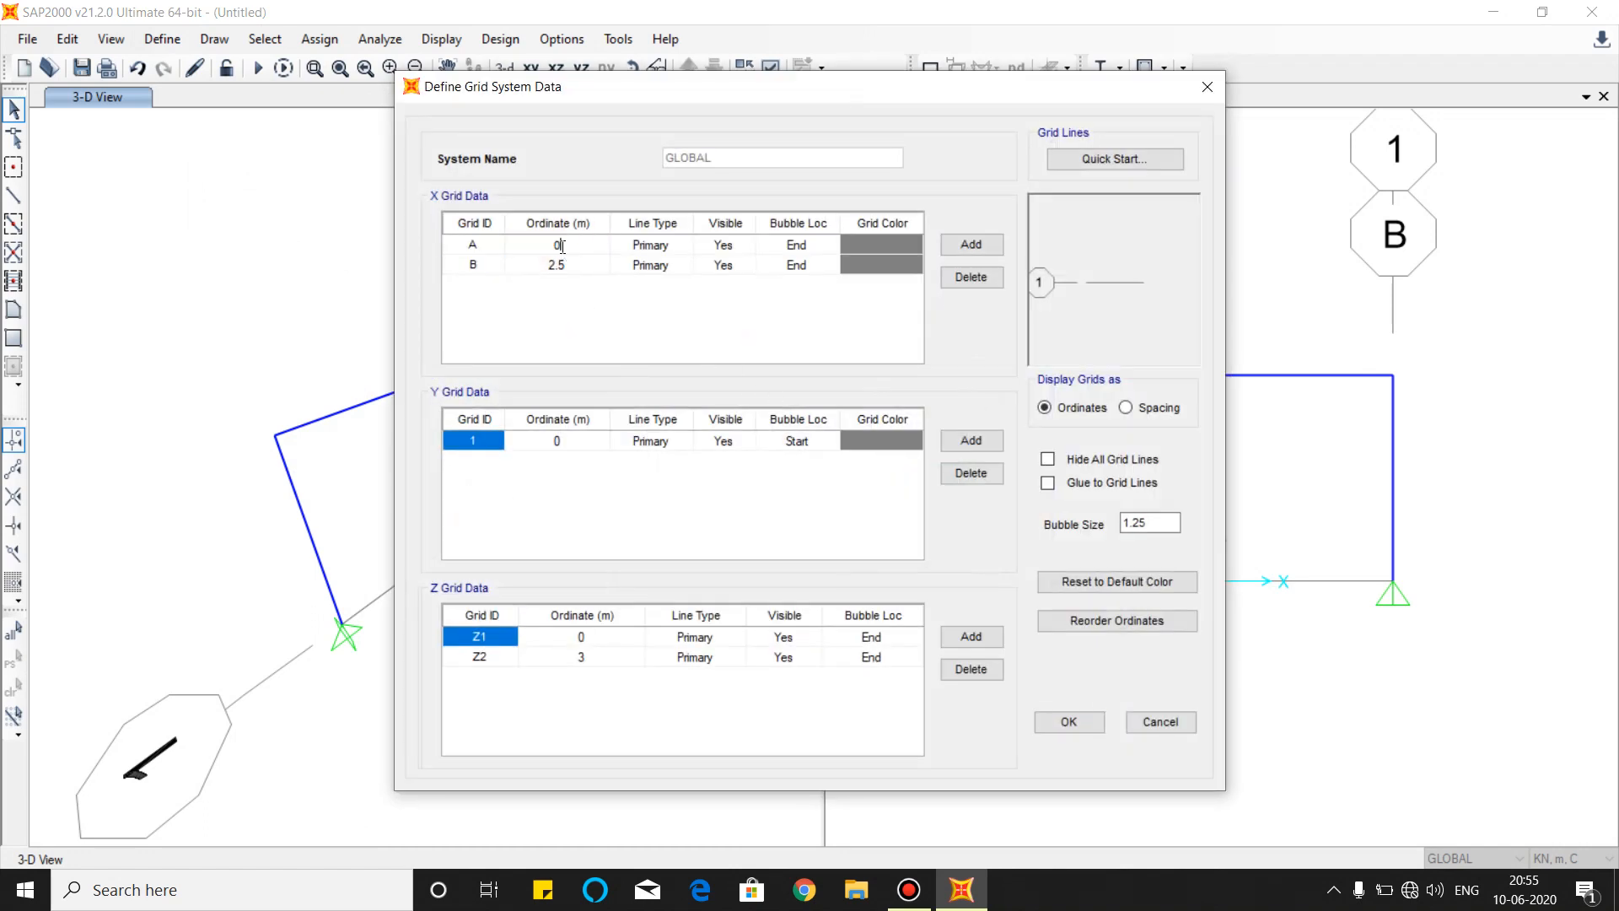
{"action": "key", "text": "Return"}
{"action": "type", "text": "5"}
Delete the Z2 grid line from the GLOBAL system and apply the grid changes.
{"action": "left_click_drag", "start_coordinate": [741, 94], "coordinate": [1092, 99]}
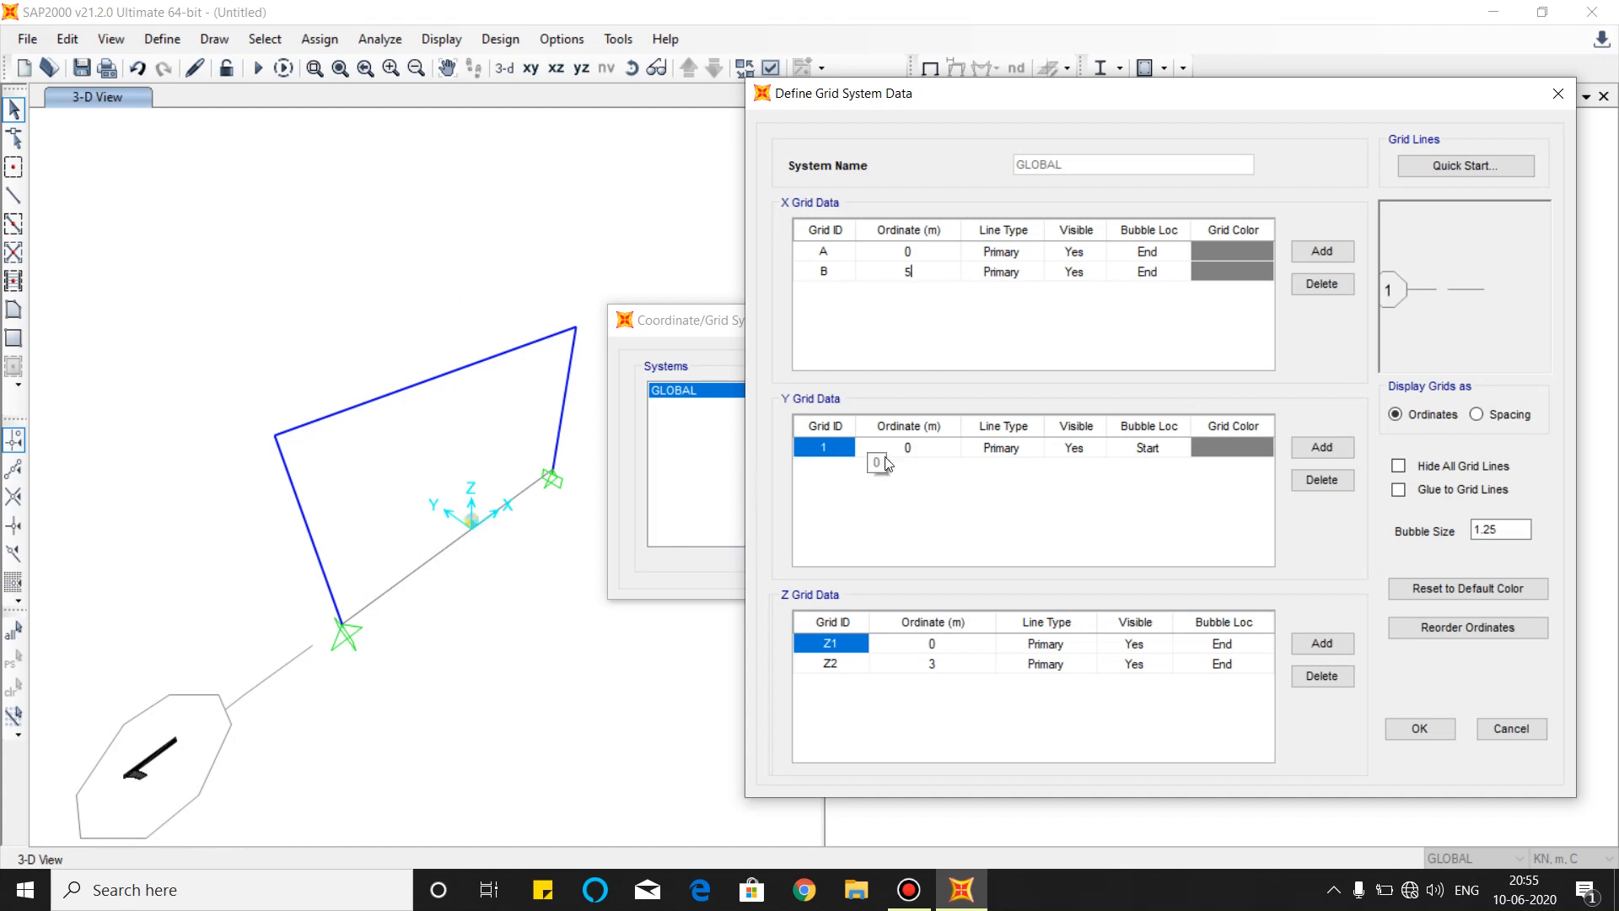
{"action": "left_click", "coordinate": [944, 668]}
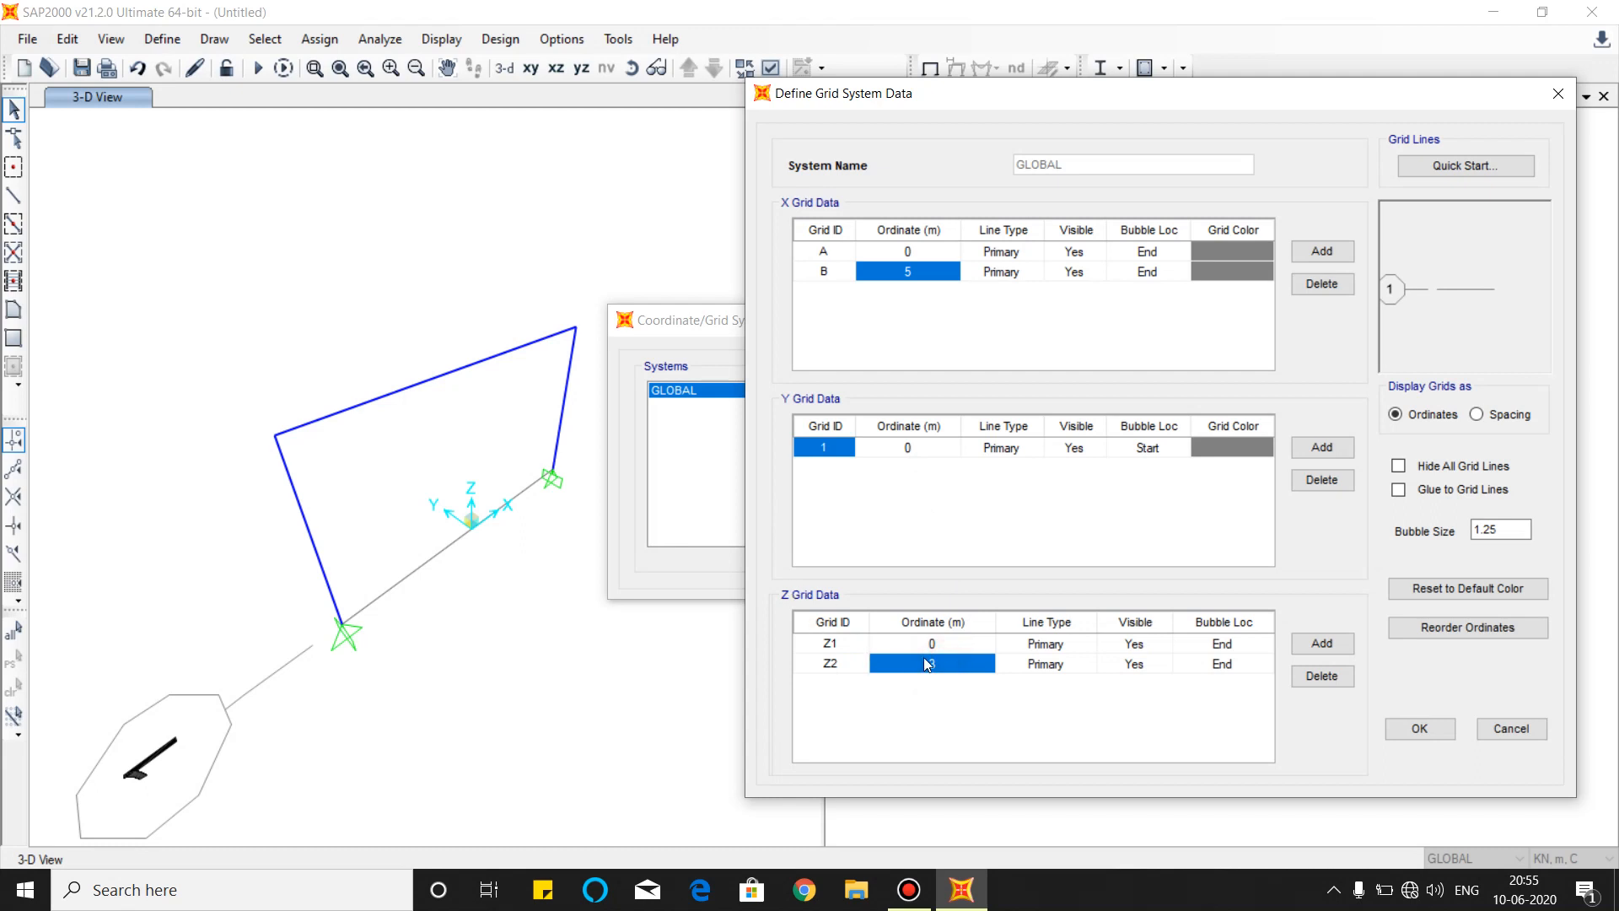
{"action": "left_click", "coordinate": [1322, 675]}
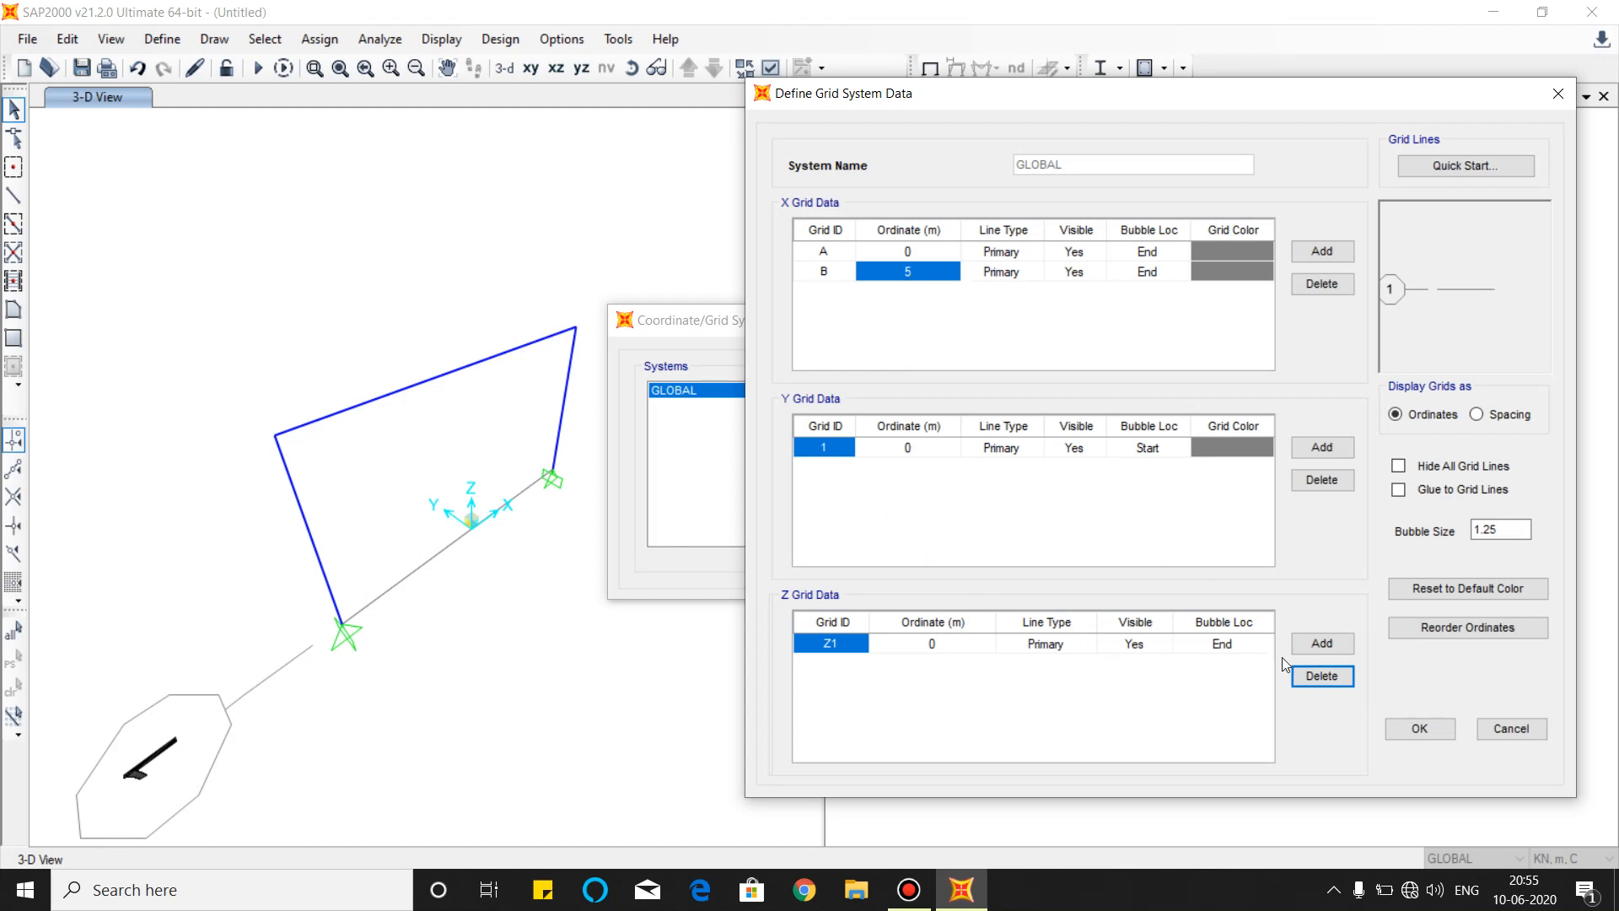
{"action": "left_click", "coordinate": [1425, 728]}
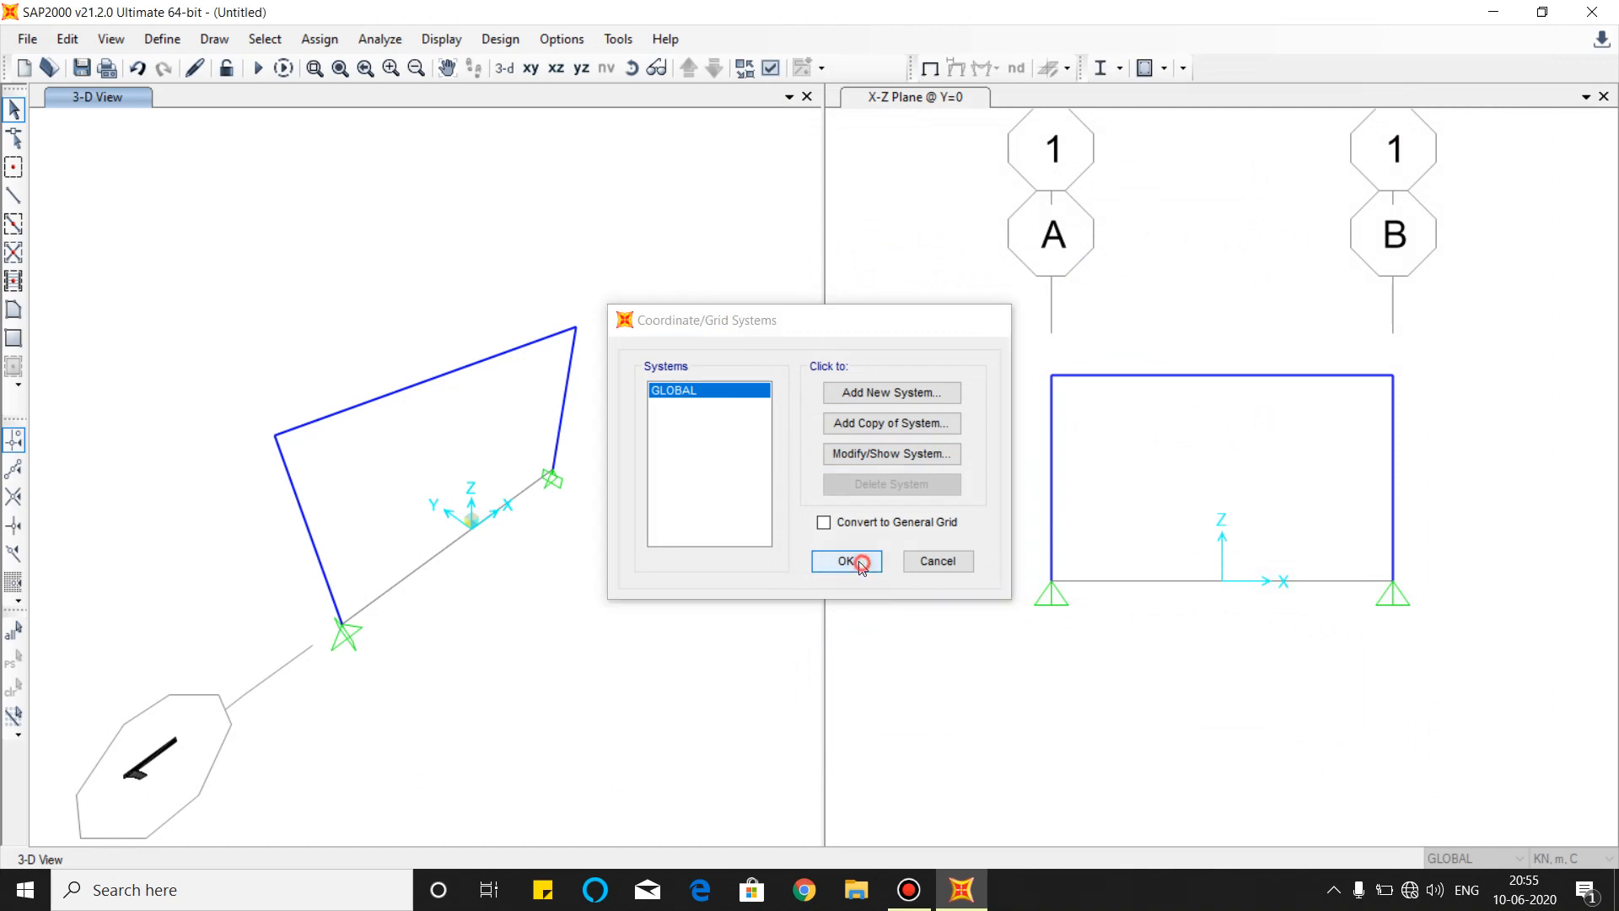
{"action": "left_click", "coordinate": [852, 559]}
Delete the entire template portal frame, leaving only the grid.
{"action": "left_click_drag", "start_coordinate": [562, 627], "coordinate": [162, 318]}
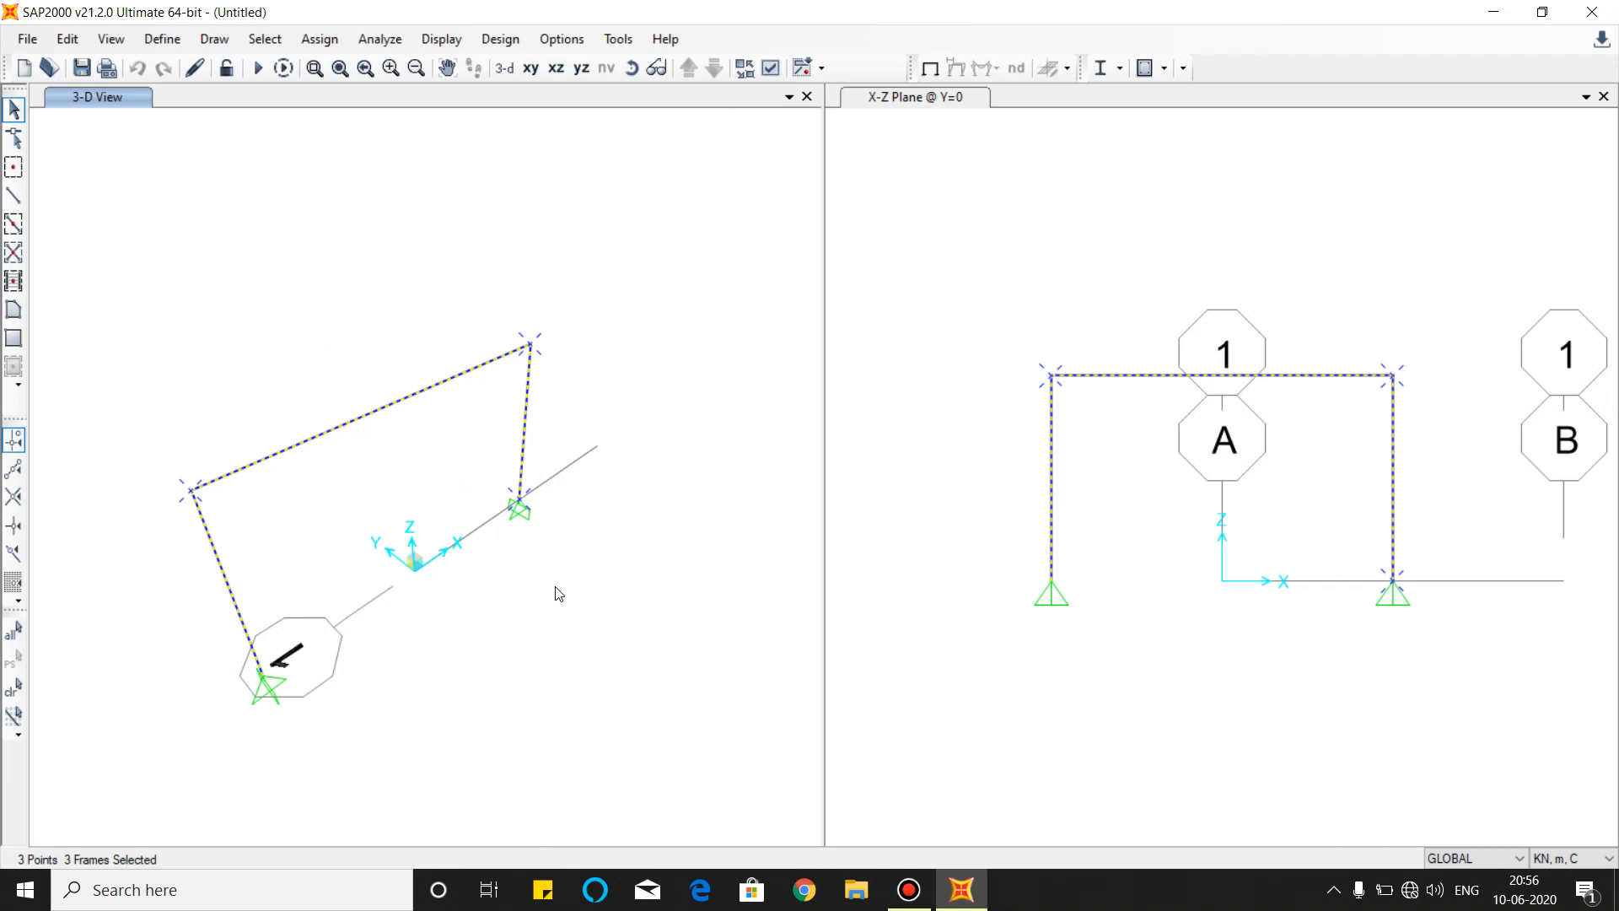
{"action": "key", "text": "Delete"}
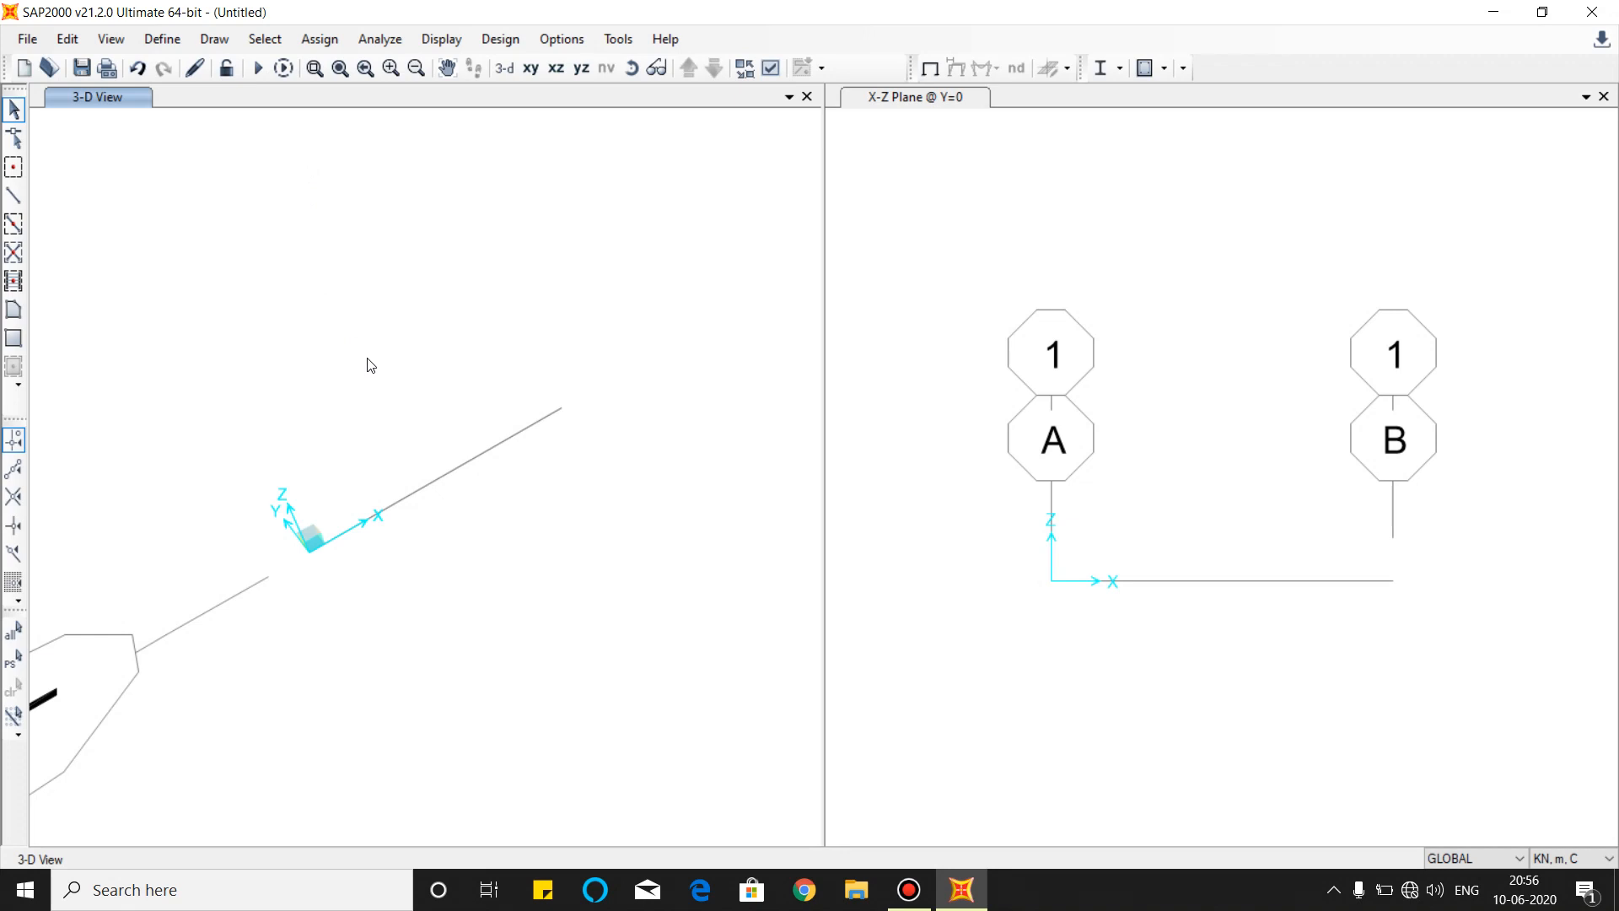
{"action": "left_click", "coordinate": [320, 38]}
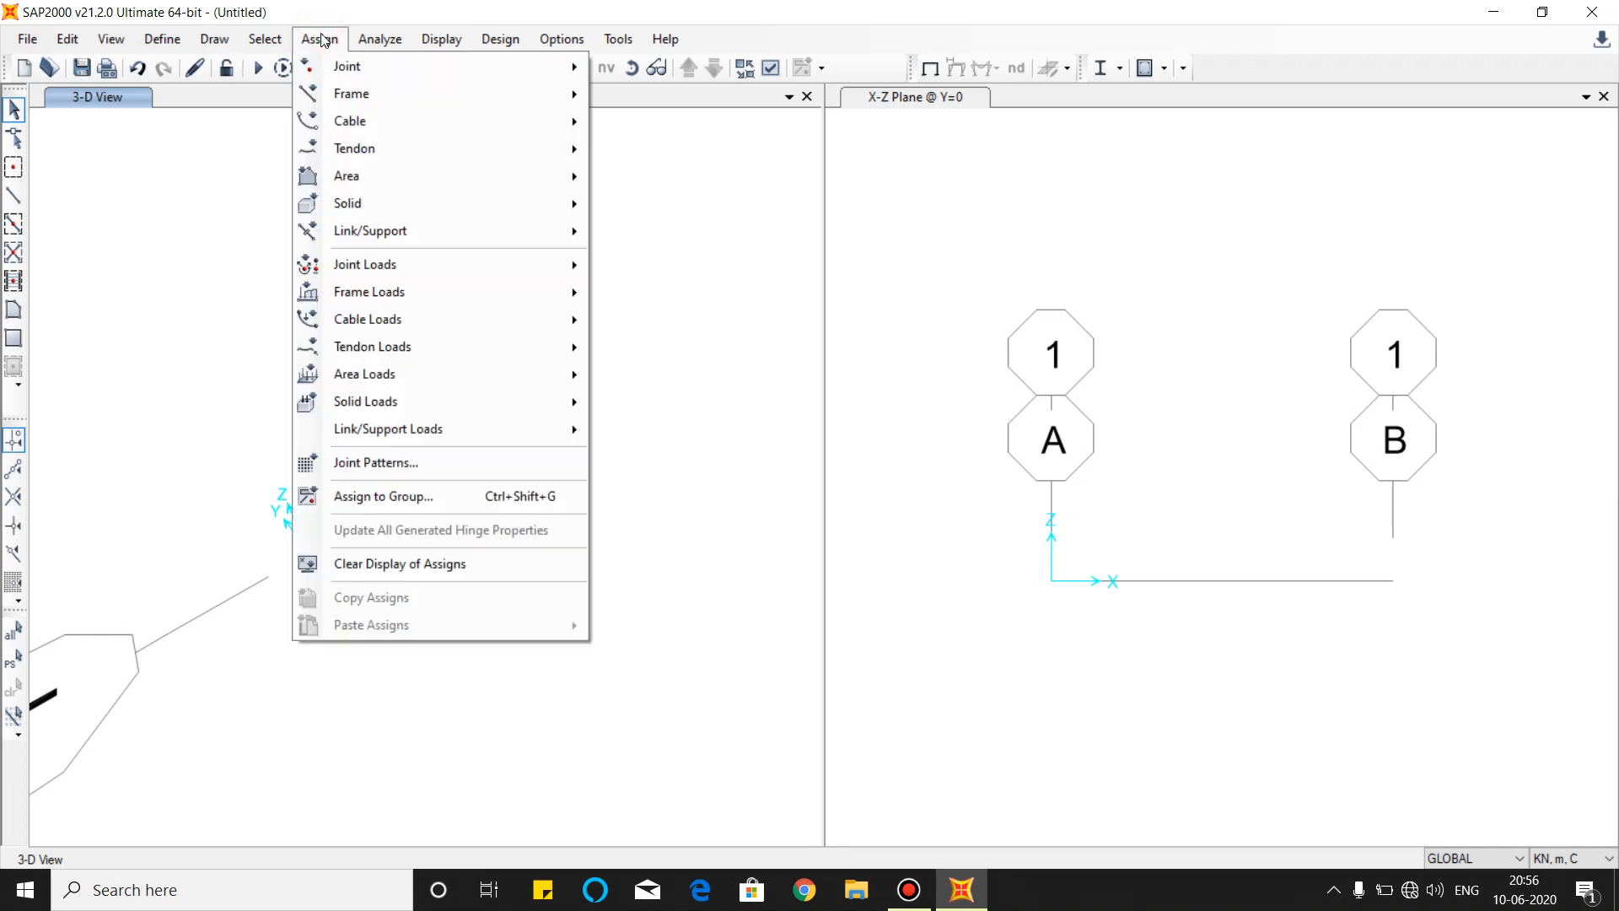
{"action": "mouse_move", "coordinate": [322, 94]}
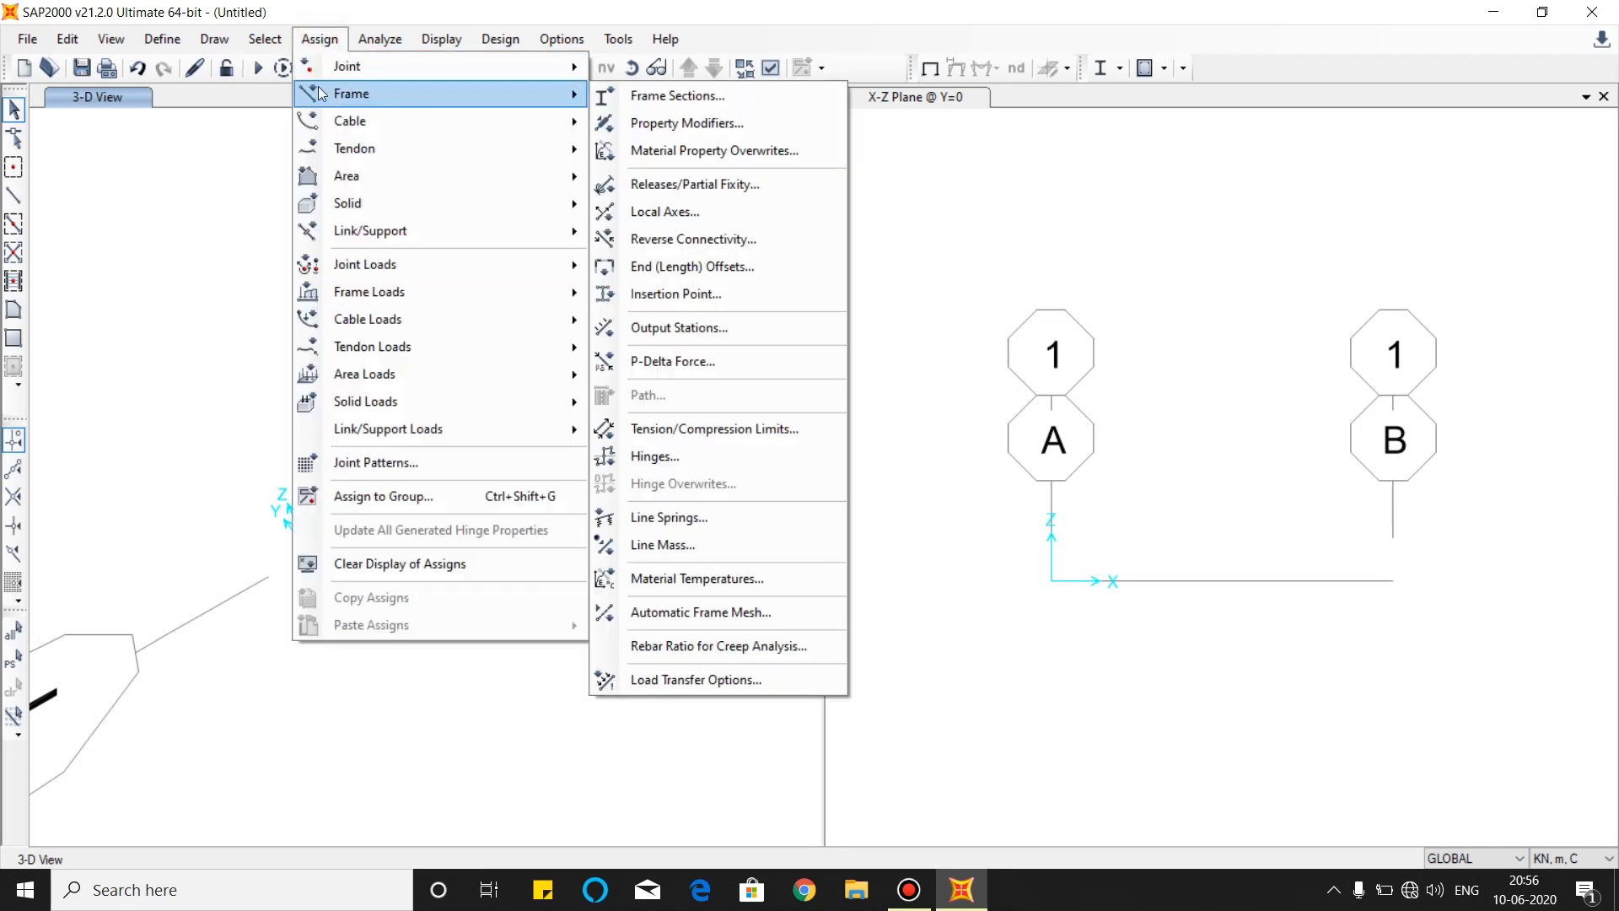
{"action": "left_click", "coordinate": [255, 44]}
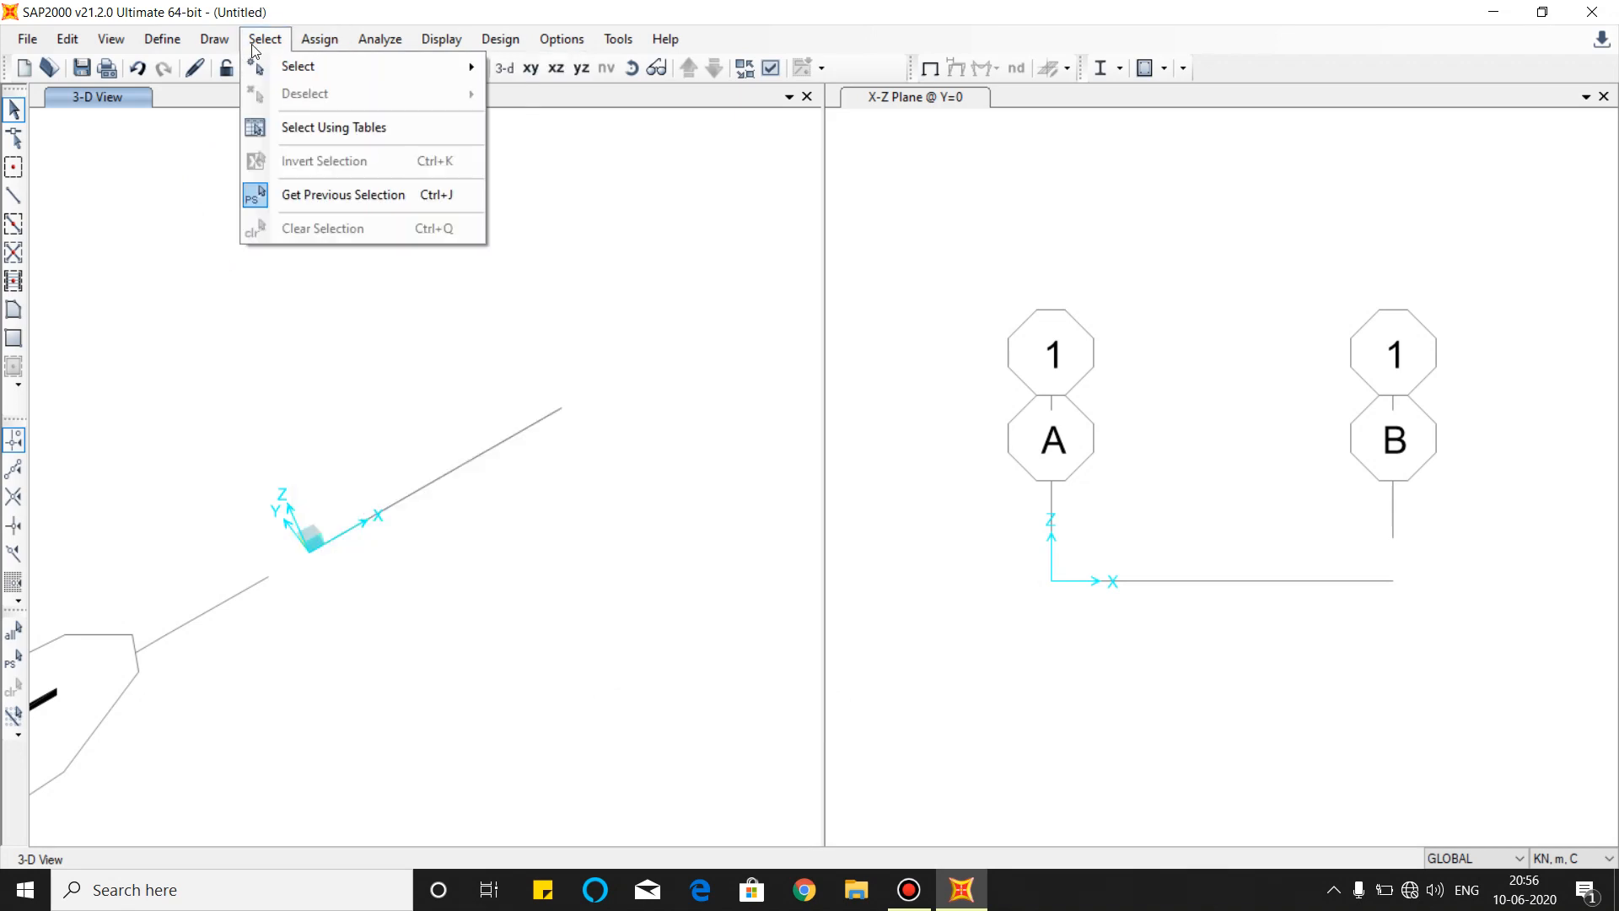
Add a new material with region India, type Concrete, Indian standard and grade M20.
{"action": "left_click", "coordinate": [162, 39]}
{"action": "left_click", "coordinate": [162, 38]}
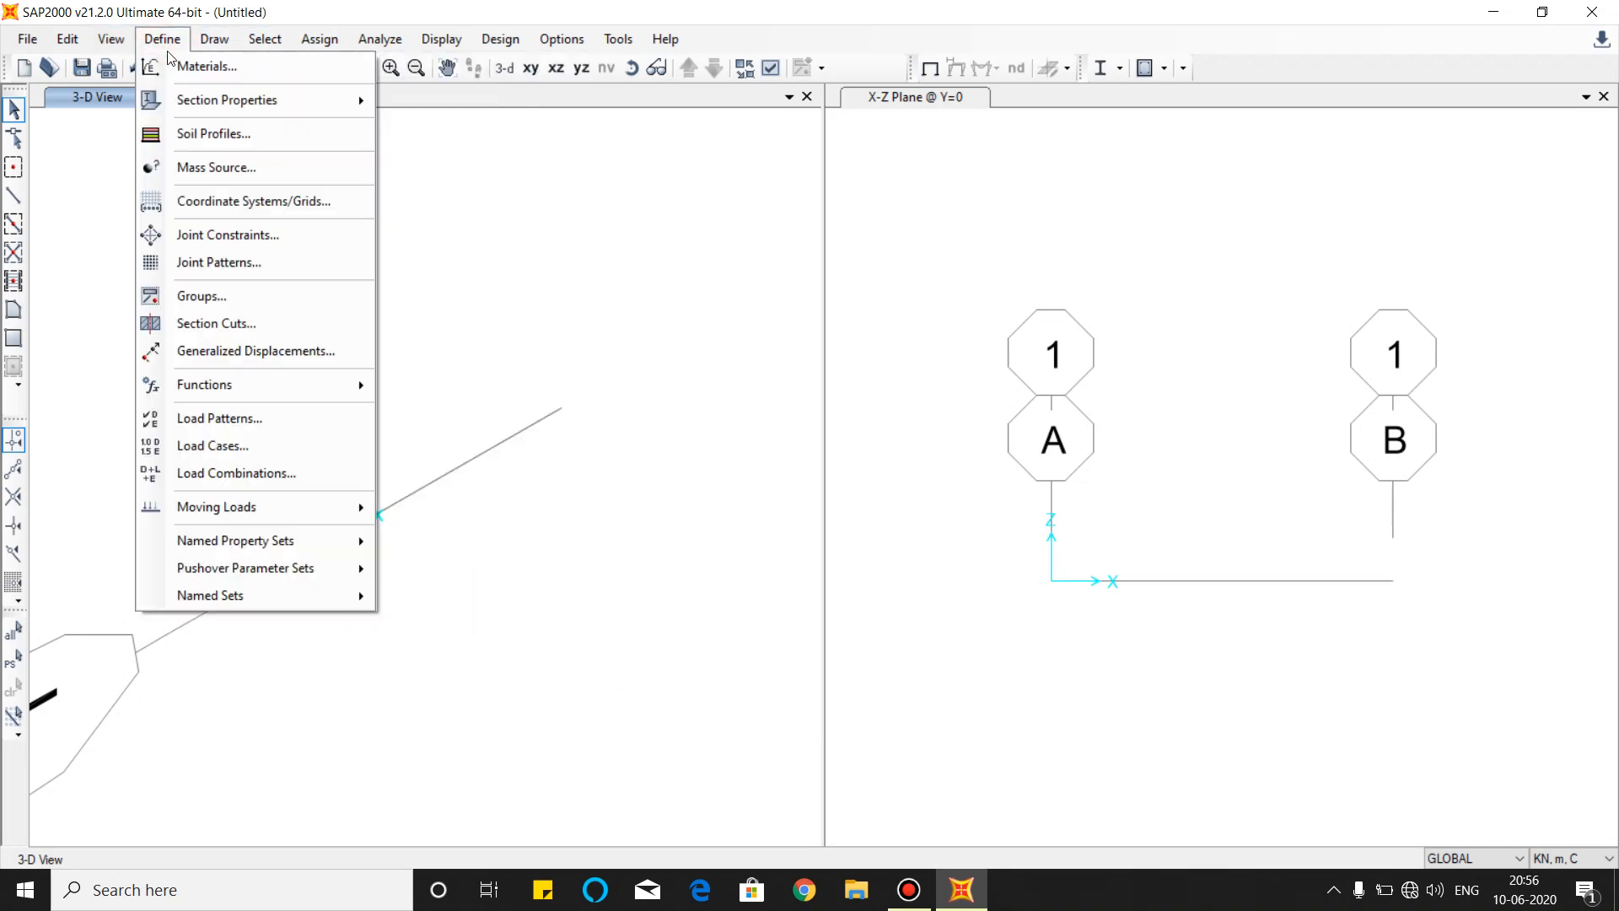
{"action": "left_click", "coordinate": [189, 71]}
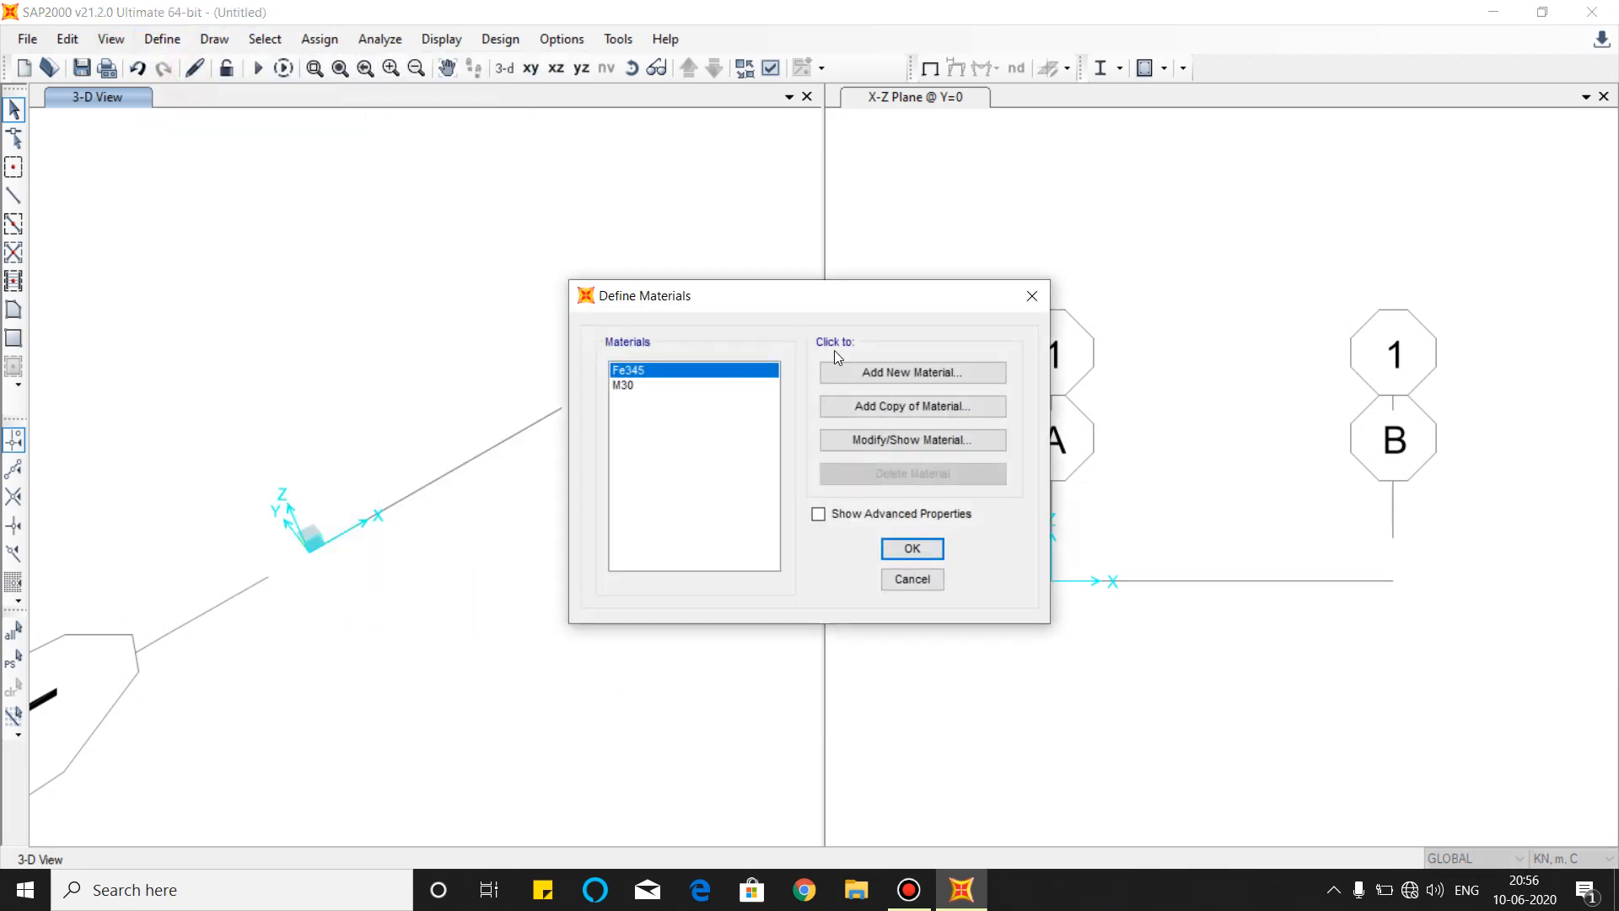
{"action": "left_click", "coordinate": [899, 374]}
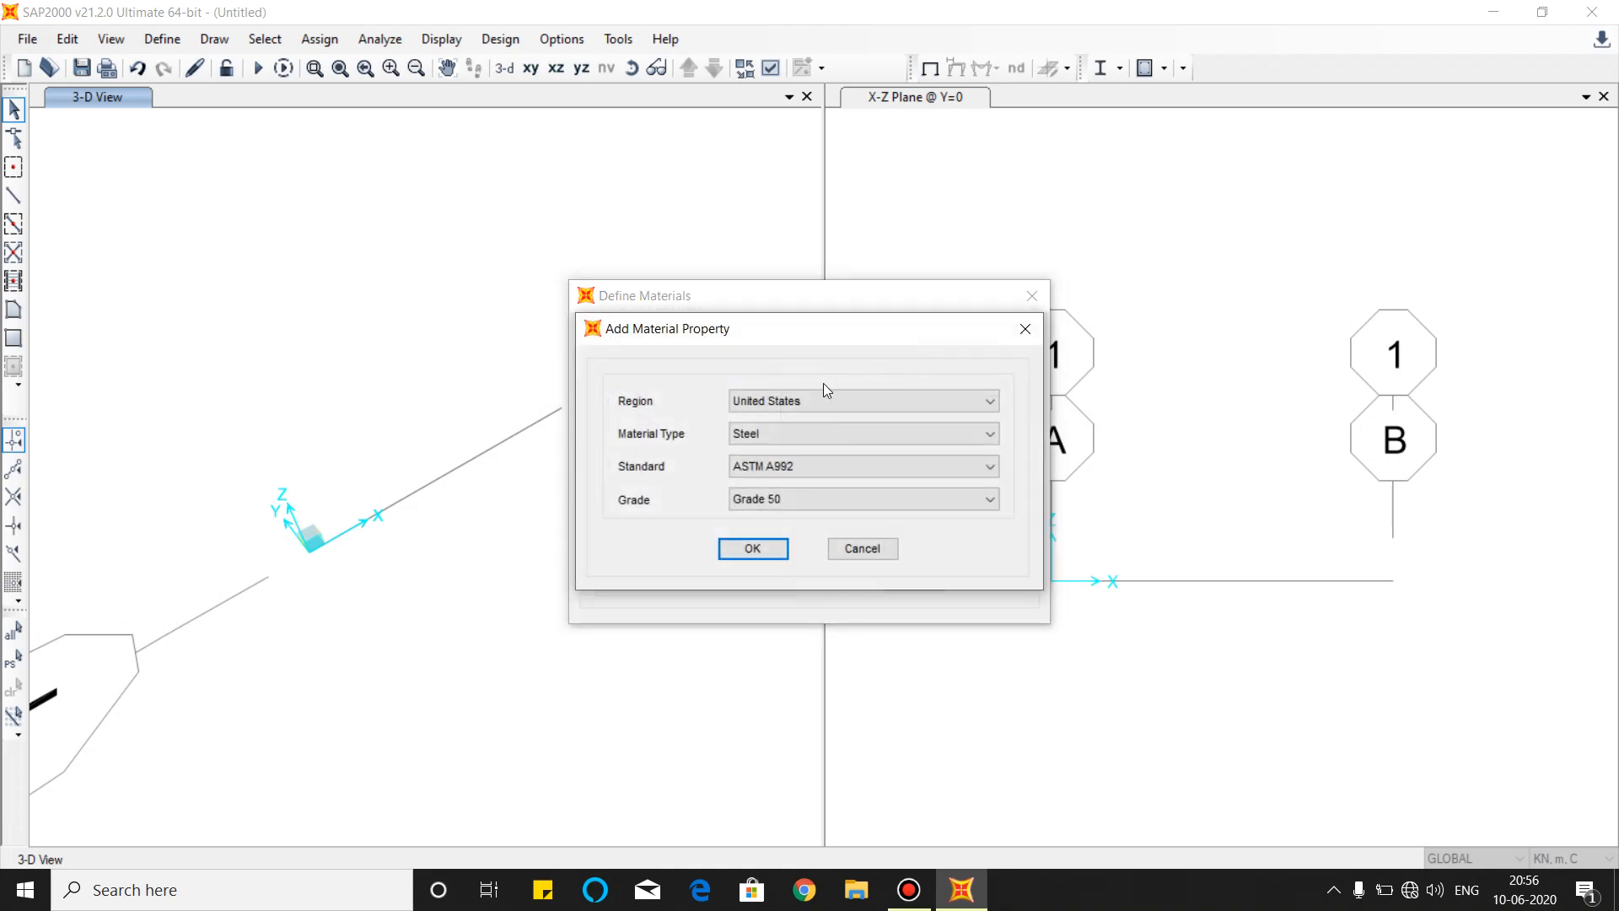
{"action": "left_click", "coordinate": [810, 401]}
{"action": "left_click", "coordinate": [774, 452]}
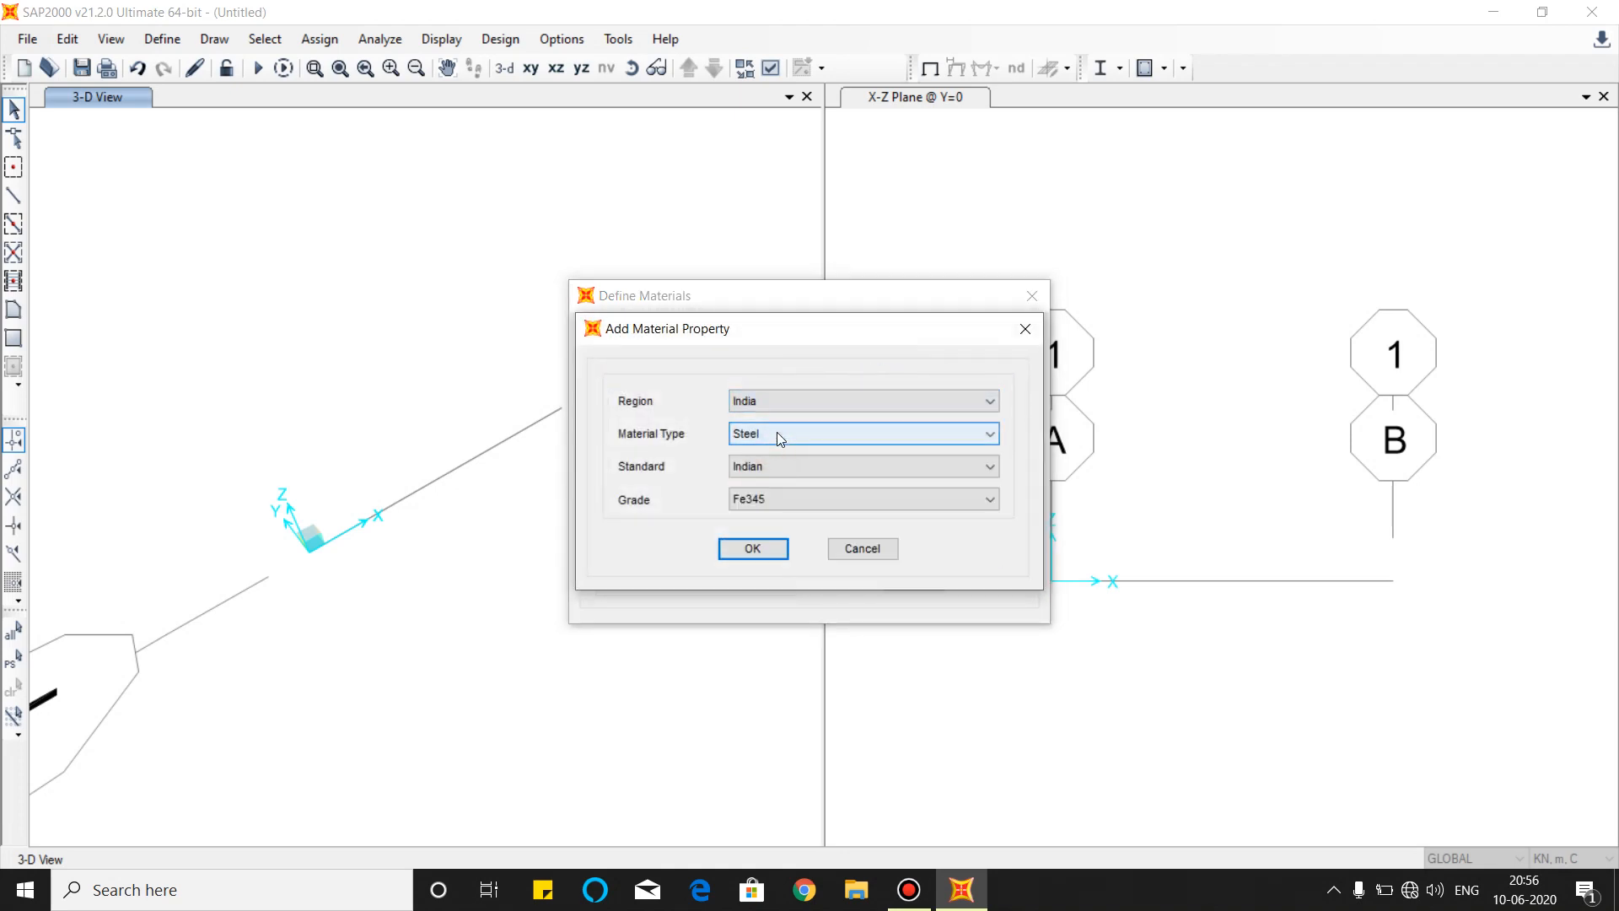
{"action": "left_click", "coordinate": [777, 435]}
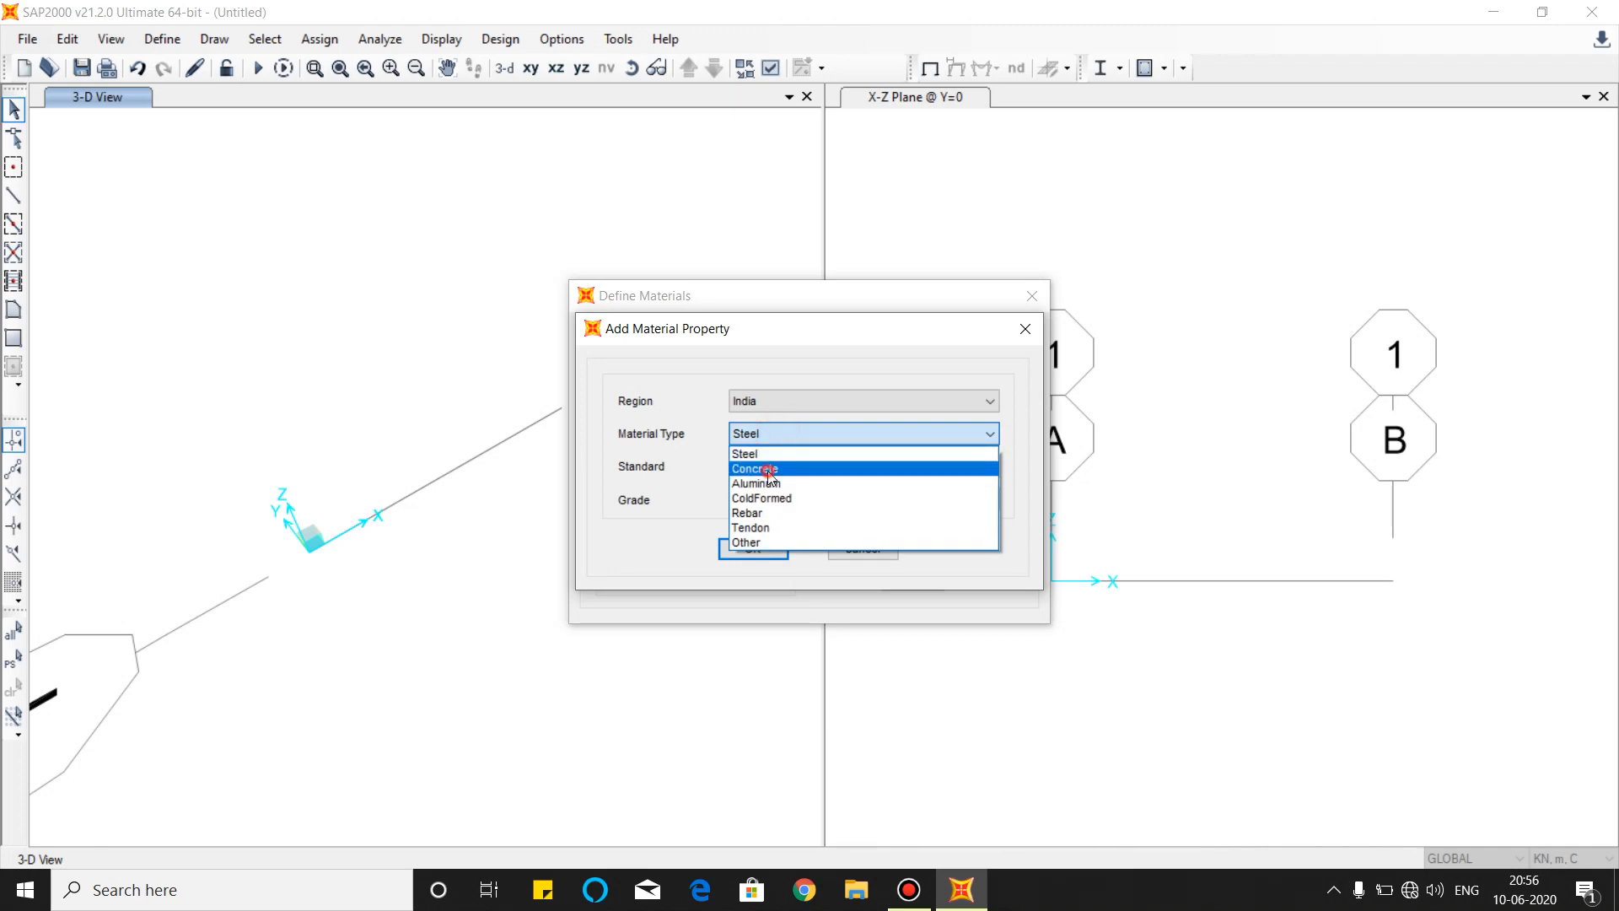
{"action": "left_click", "coordinate": [769, 469]}
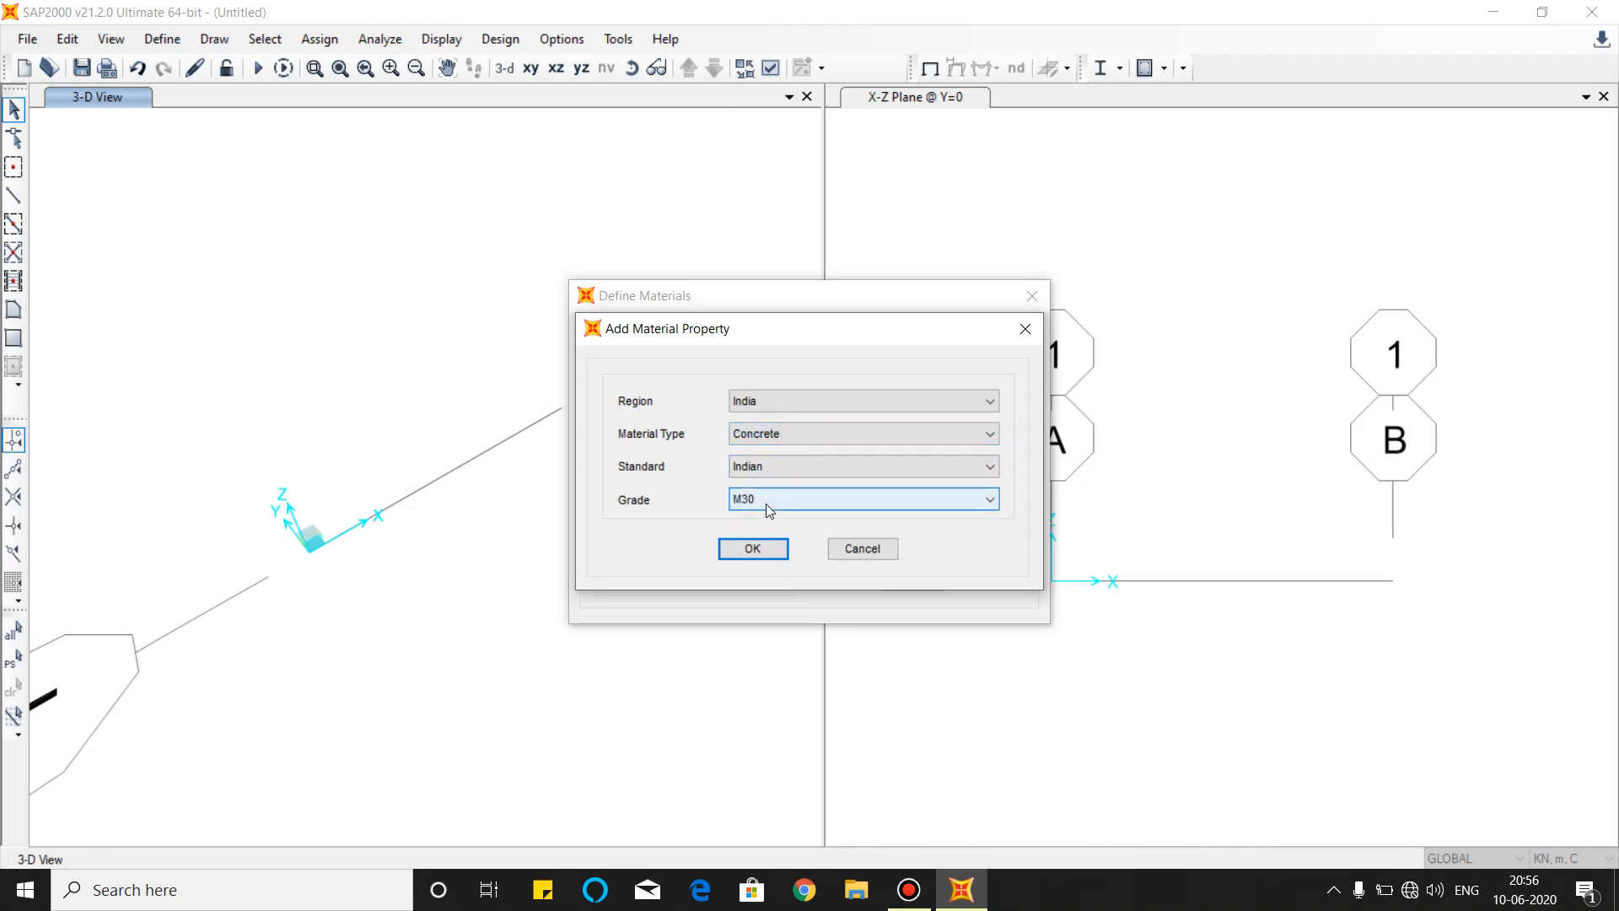
{"action": "left_click", "coordinate": [769, 504]}
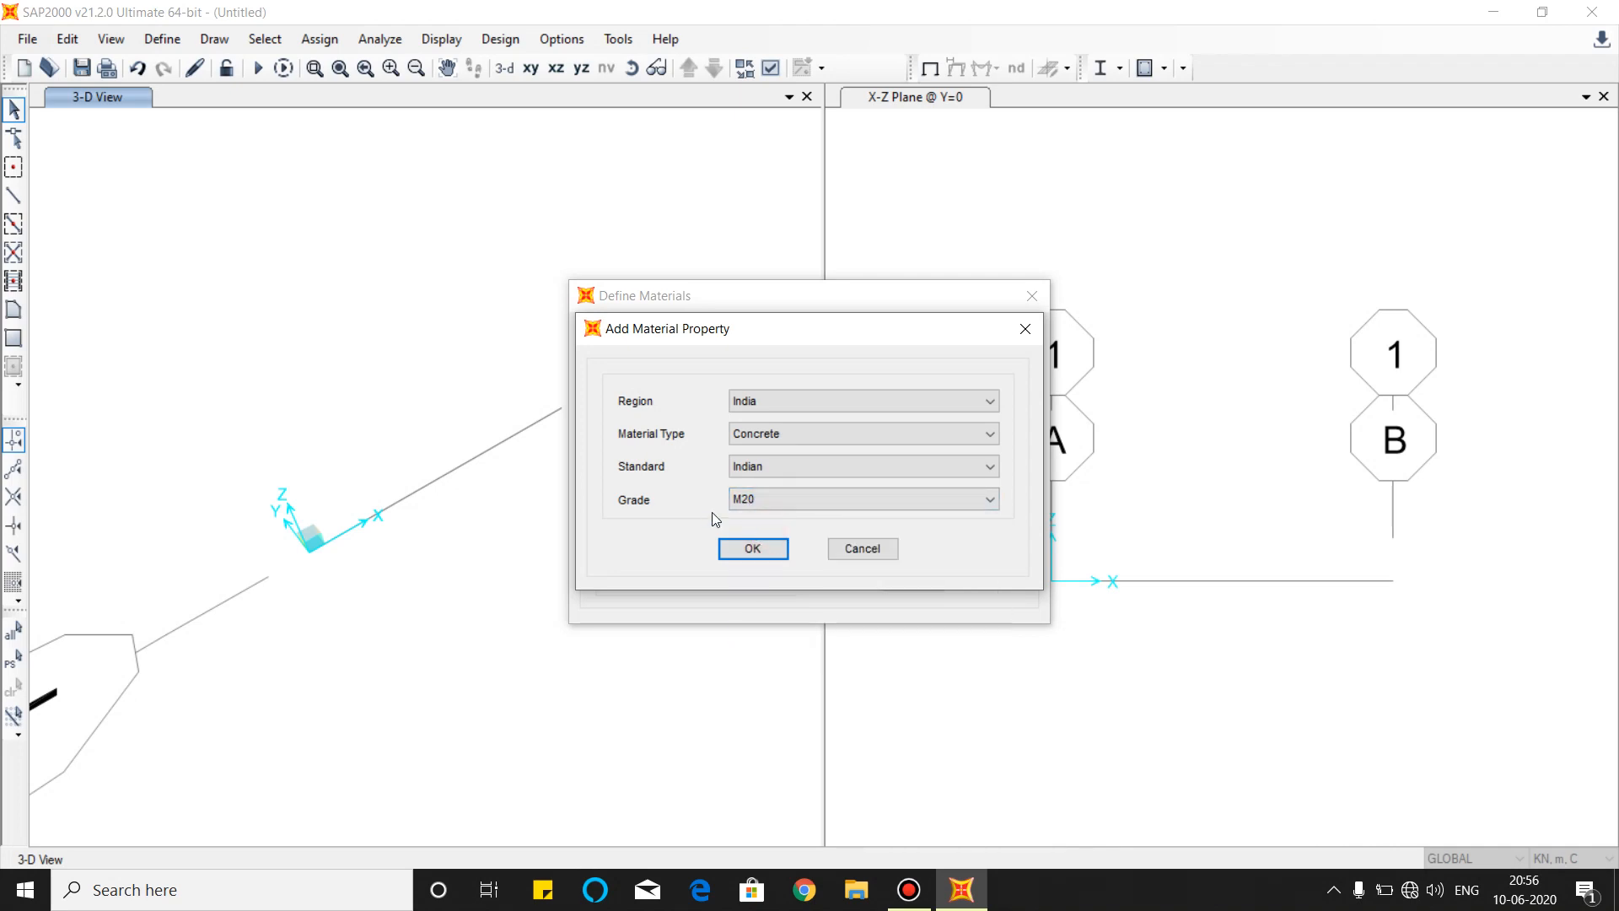
{"action": "left_click", "coordinate": [748, 548]}
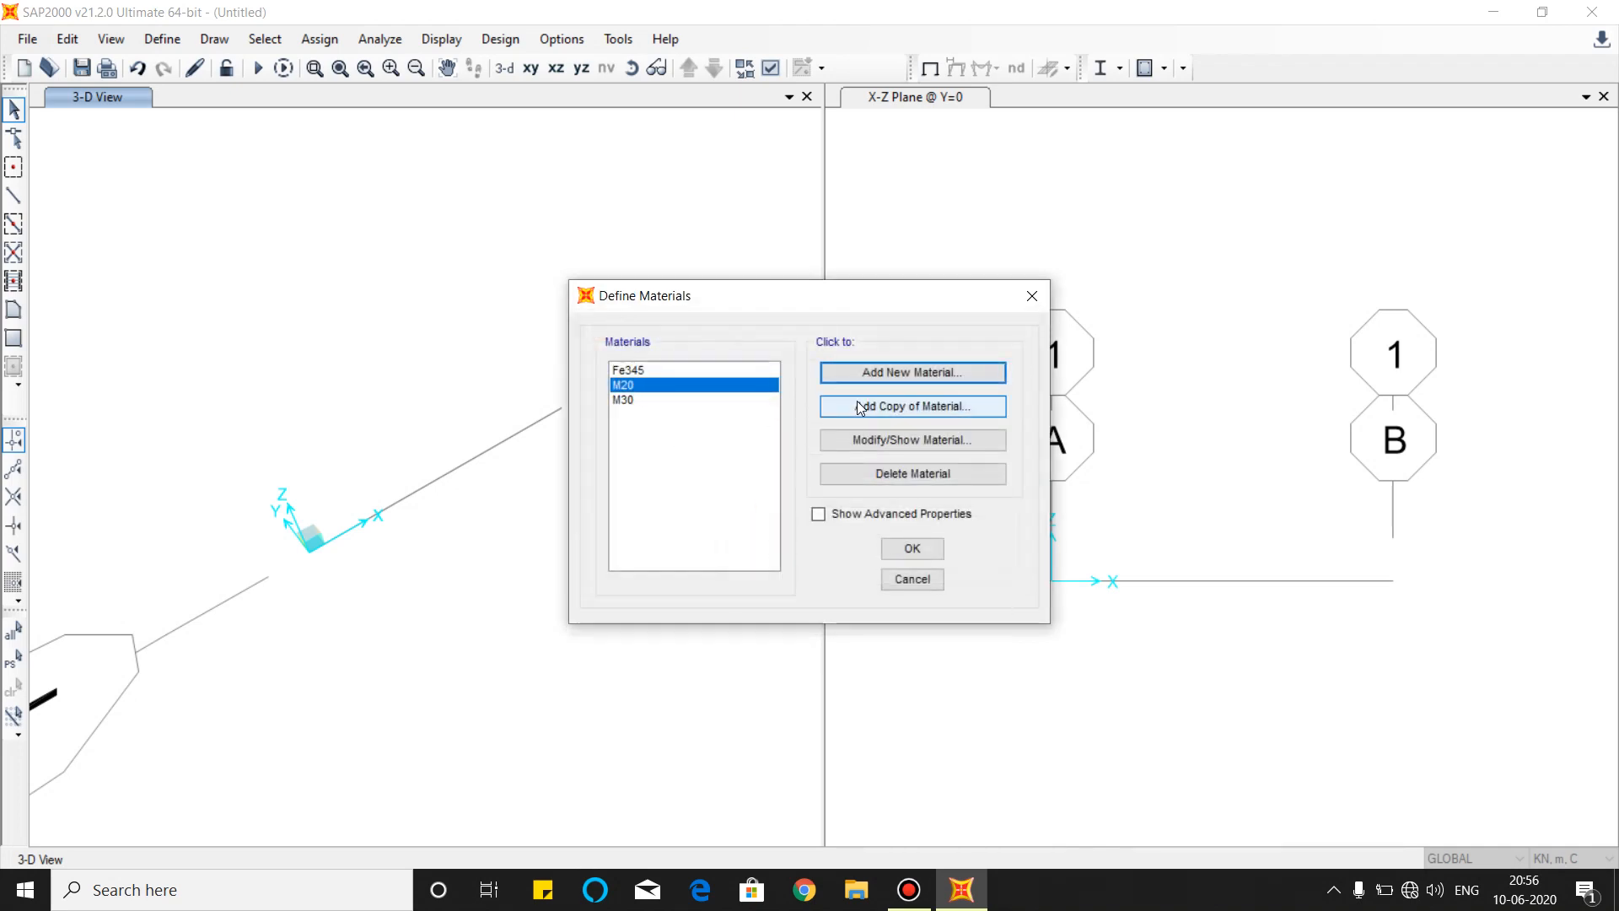
Add a new Rebar material with region India, Indian standard and HYSD Grade 415, and accept the material definitions.
{"action": "left_click", "coordinate": [892, 376]}
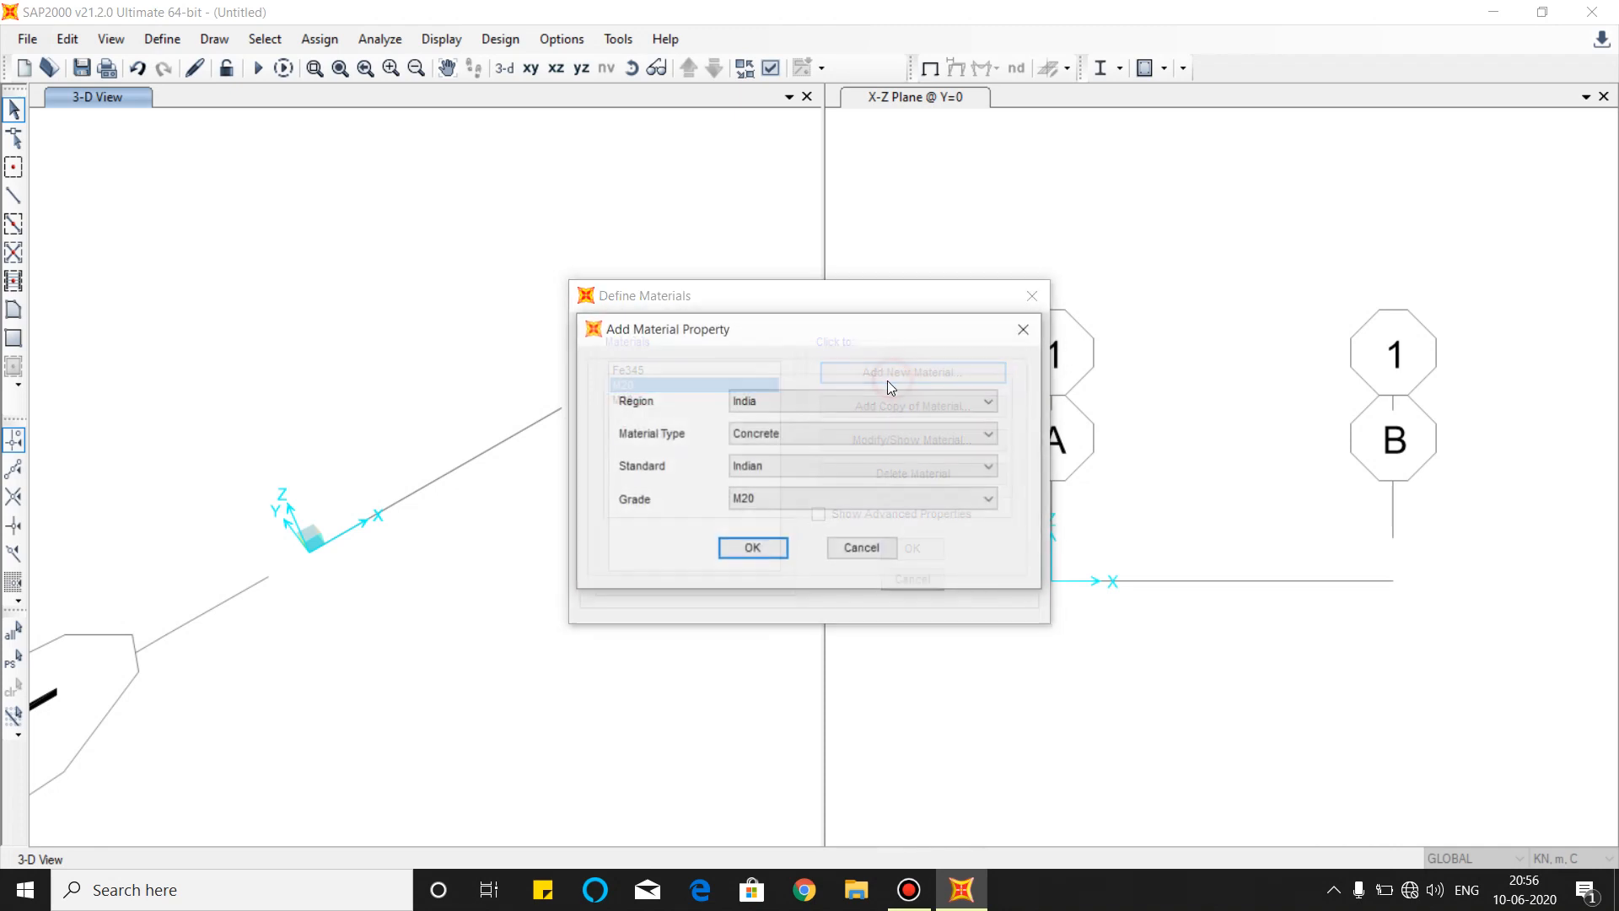
{"action": "left_click", "coordinate": [782, 435]}
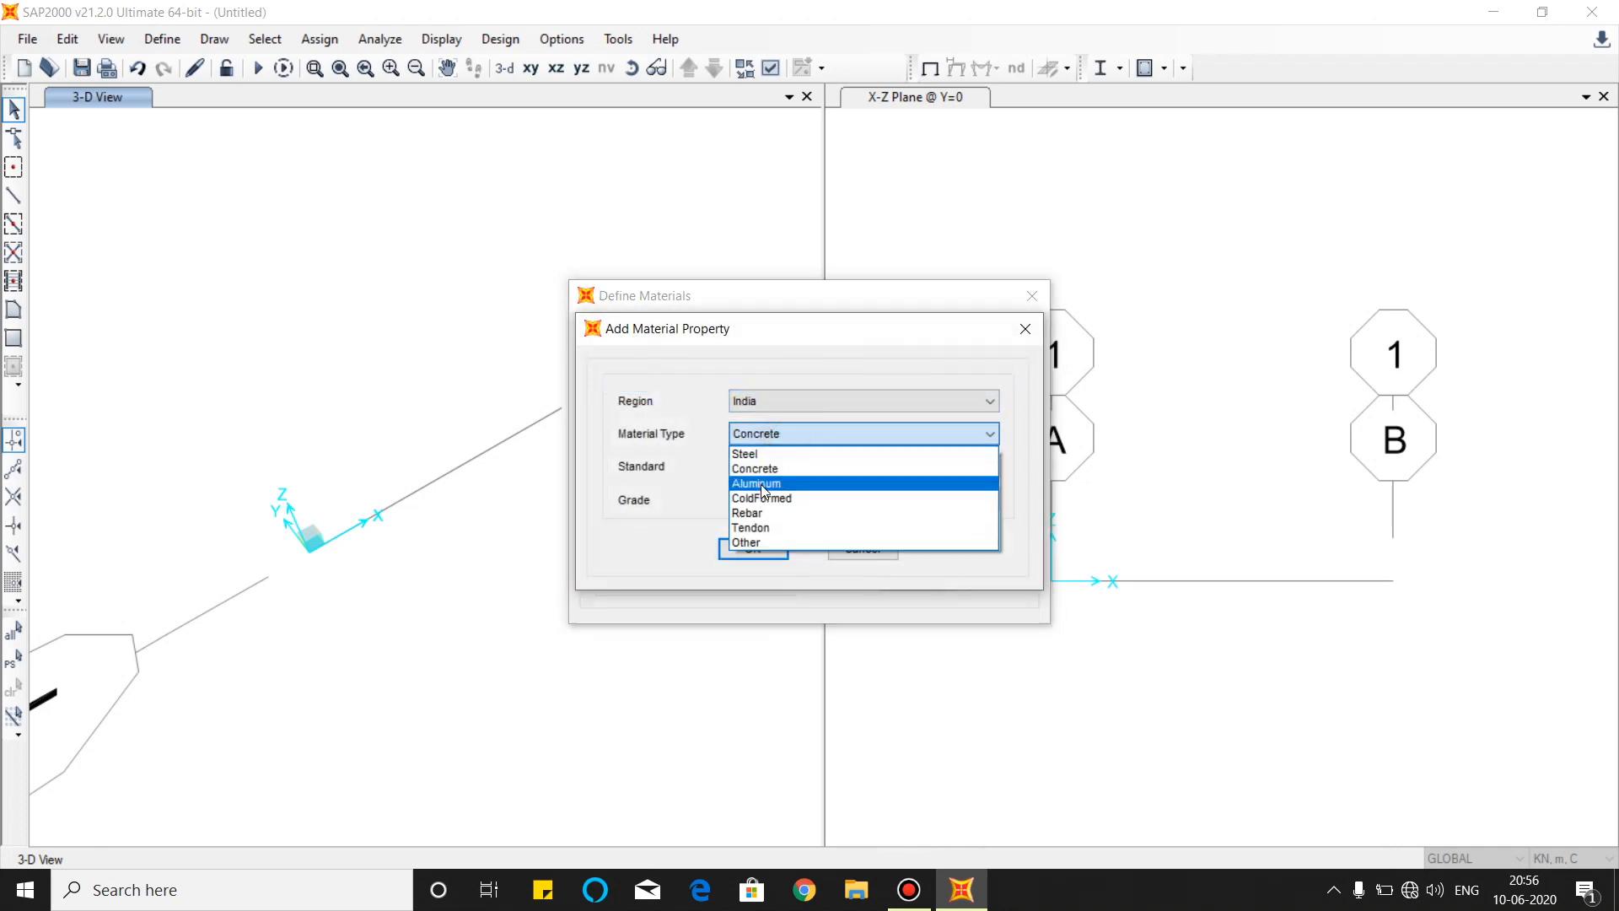
{"action": "left_click", "coordinate": [761, 498]}
{"action": "left_click", "coordinate": [764, 433]}
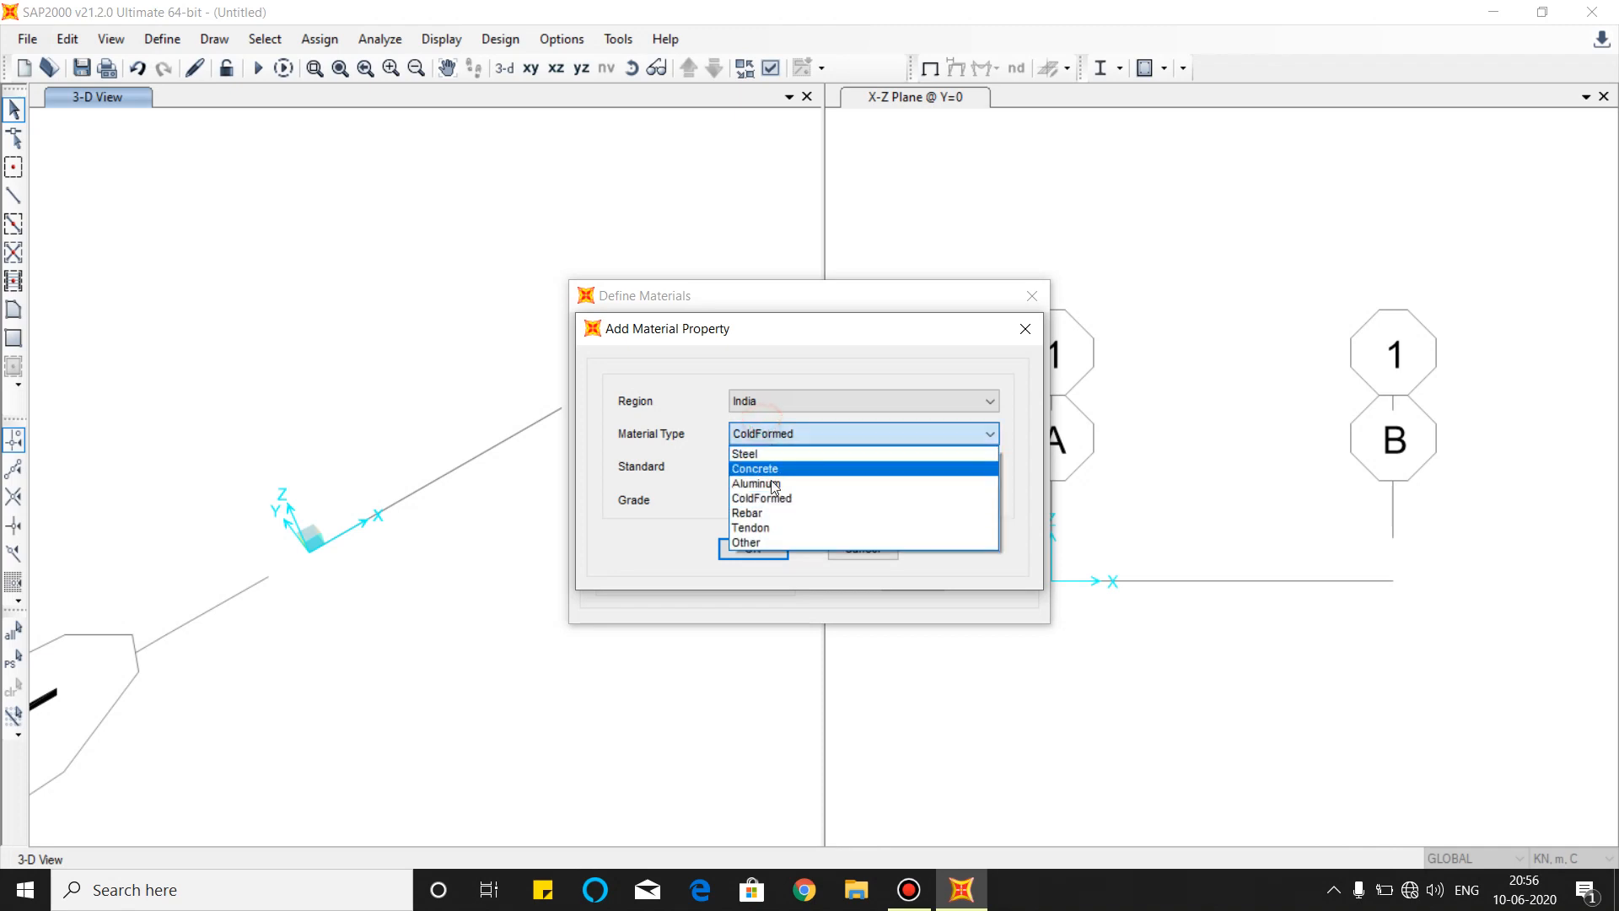
{"action": "left_click", "coordinate": [776, 514]}
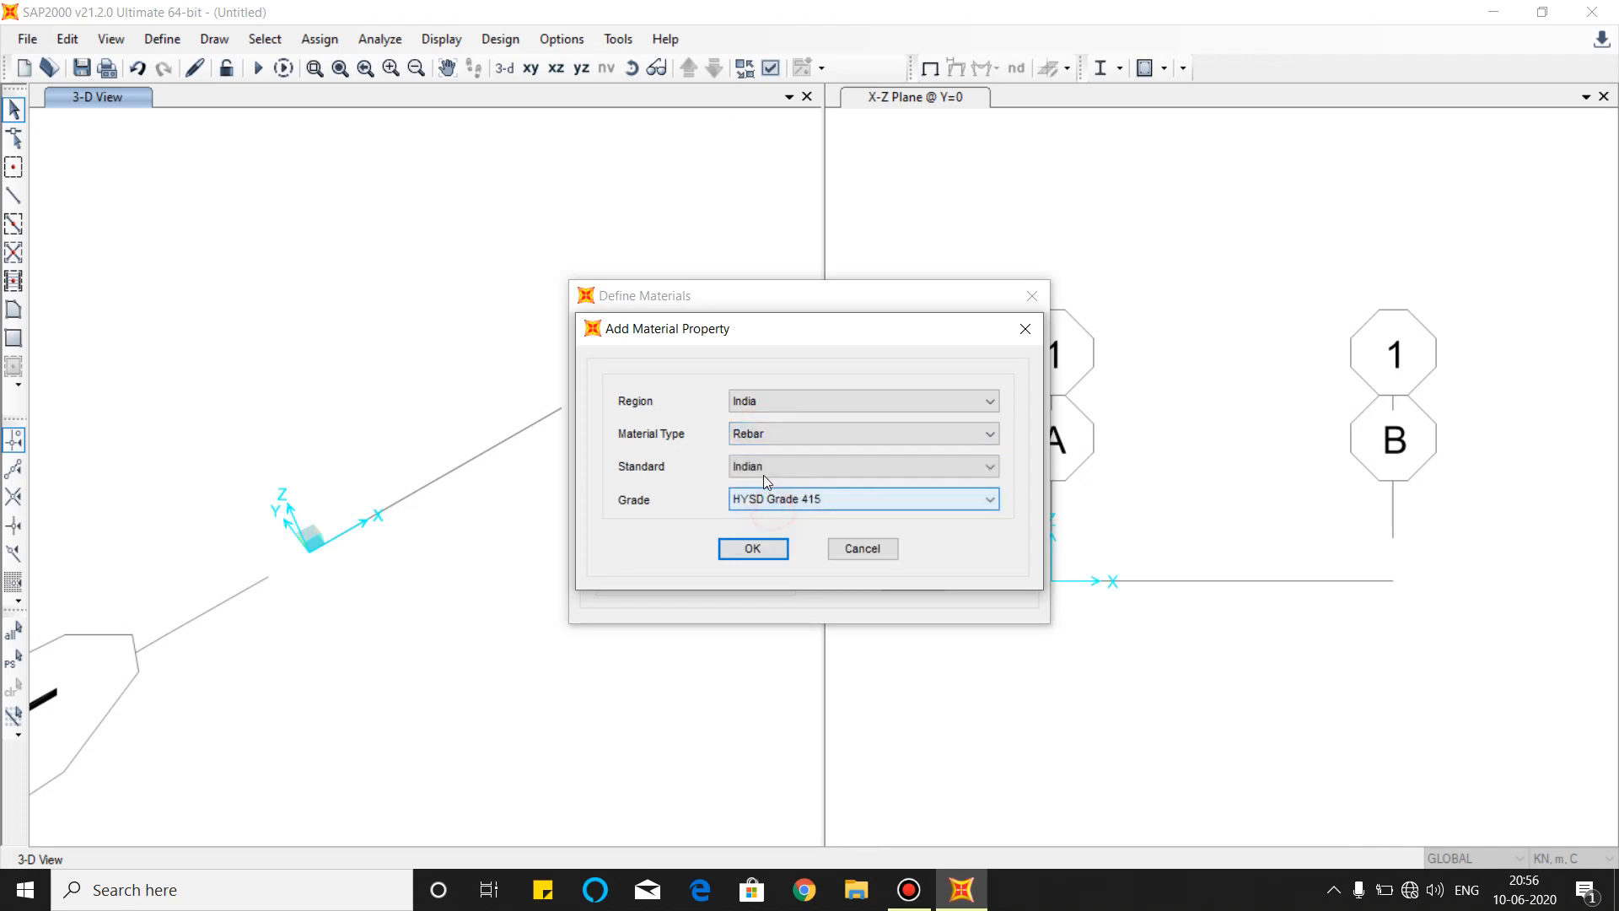
{"action": "left_click", "coordinate": [738, 550]}
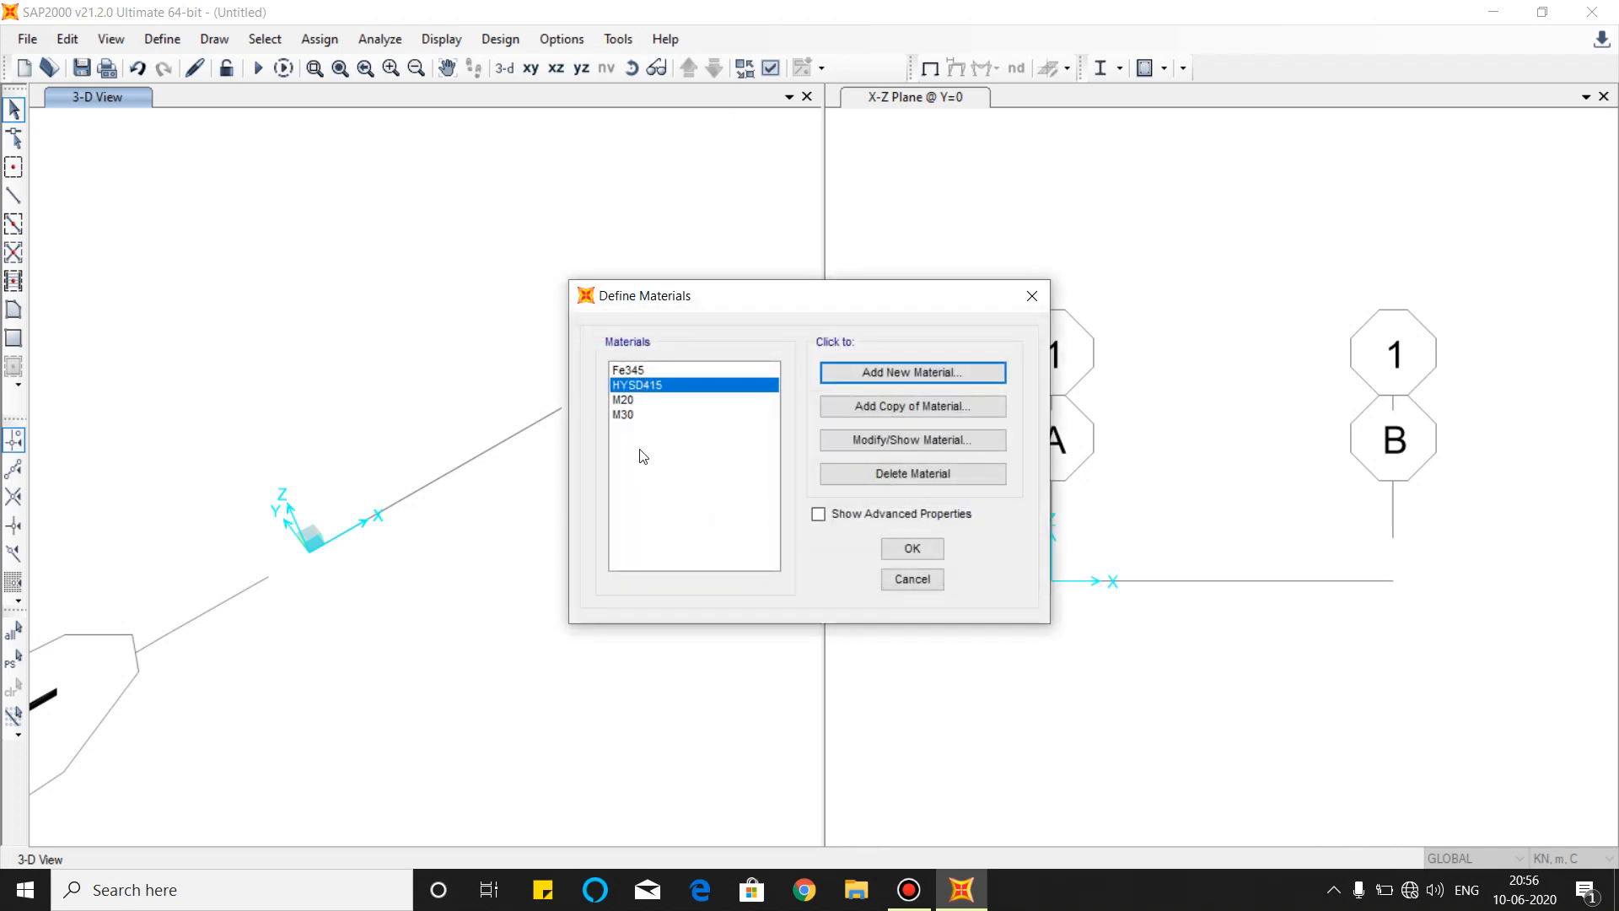
{"action": "left_click", "coordinate": [911, 549]}
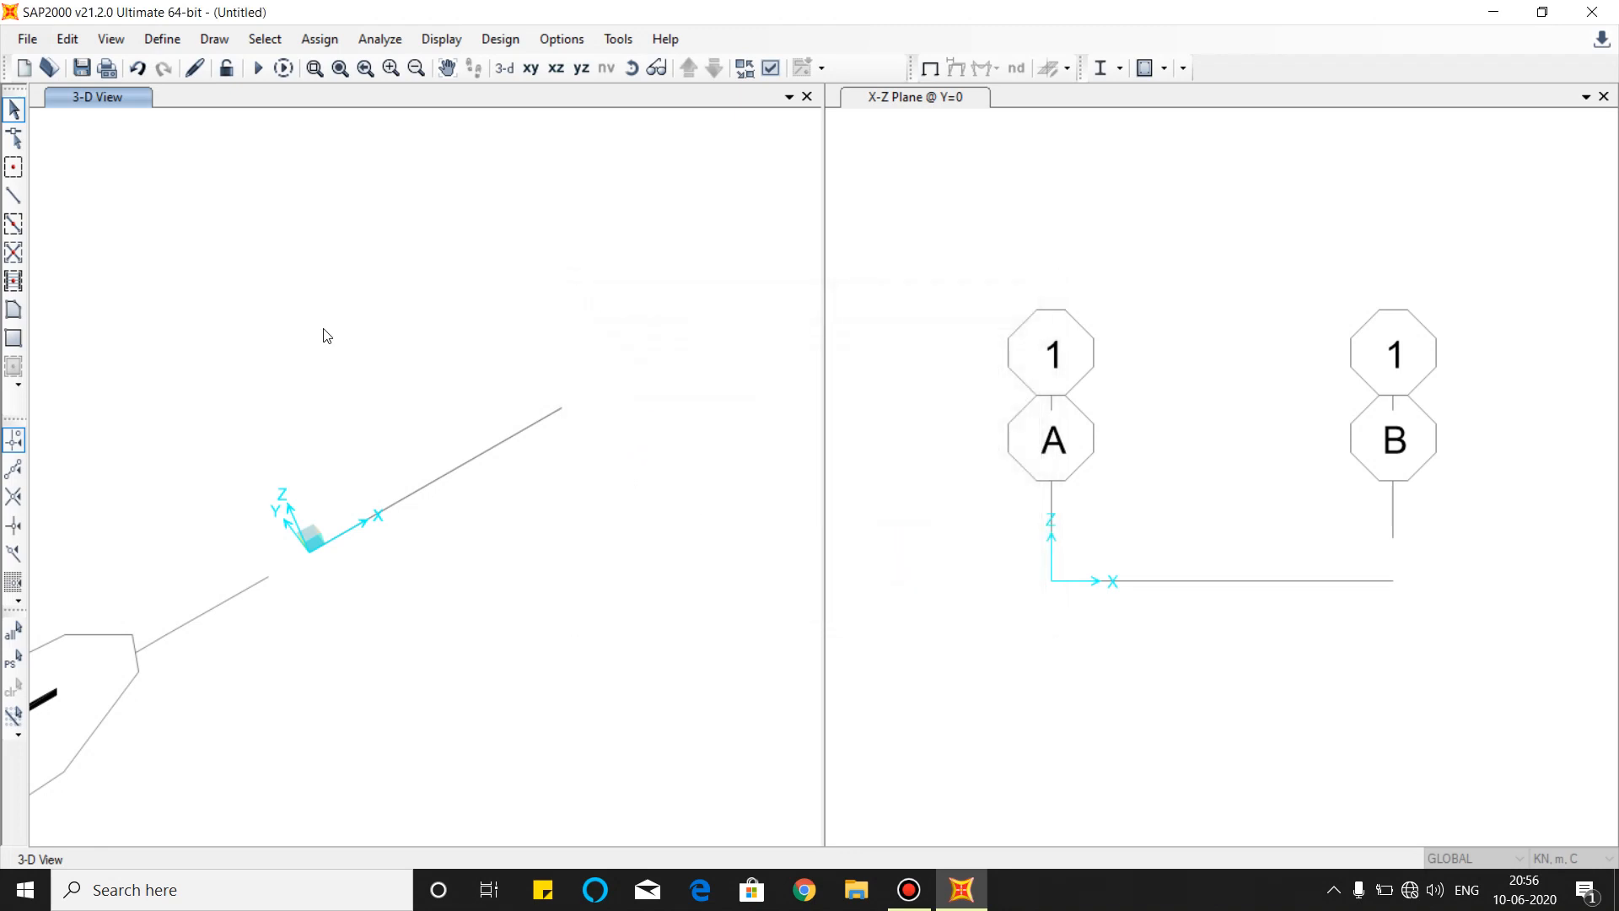
Start a new rectangular concrete frame section and name it CANTILEVER BEAM.
{"action": "left_click", "coordinate": [162, 38]}
{"action": "mouse_move", "coordinate": [236, 103]}
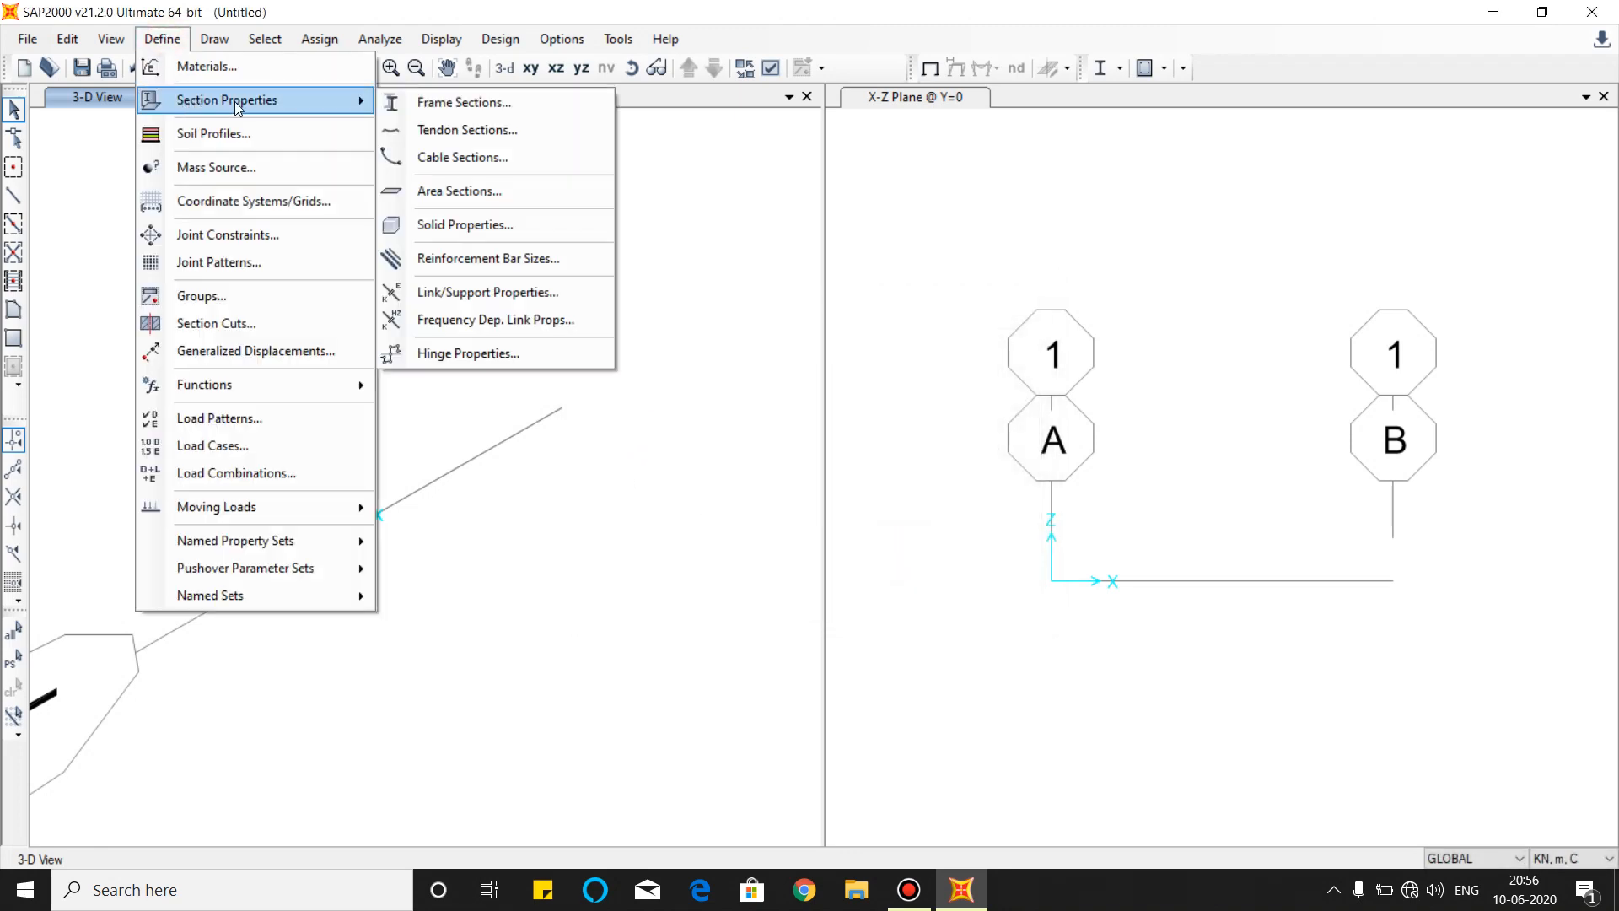
{"action": "left_click", "coordinate": [434, 108]}
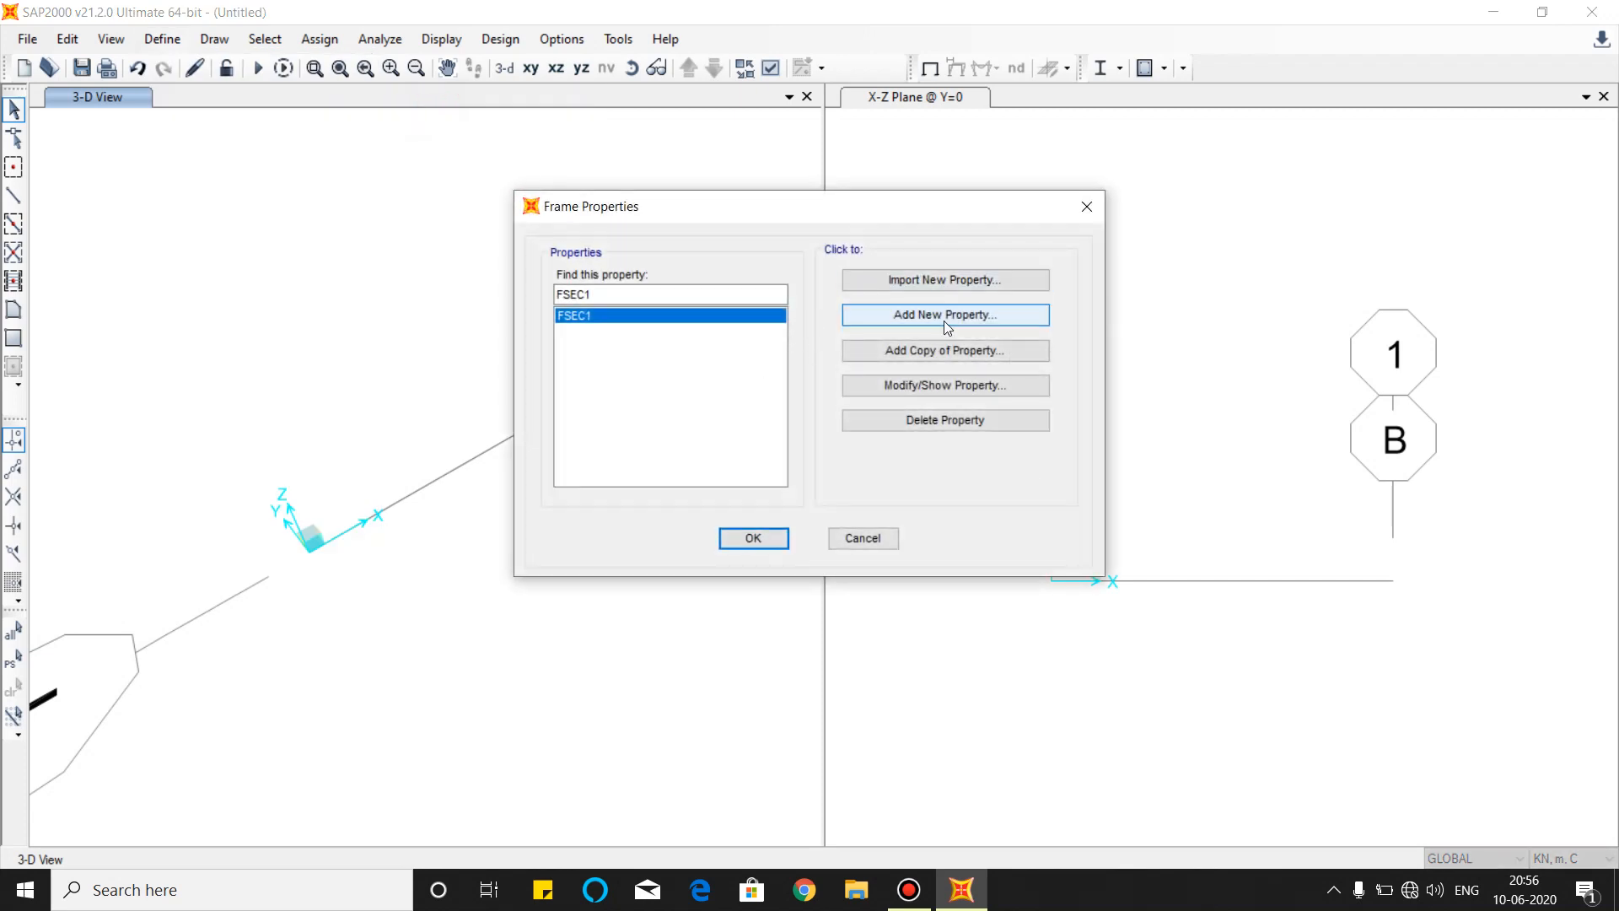
{"action": "left_click", "coordinate": [943, 318]}
{"action": "left_click", "coordinate": [899, 240]}
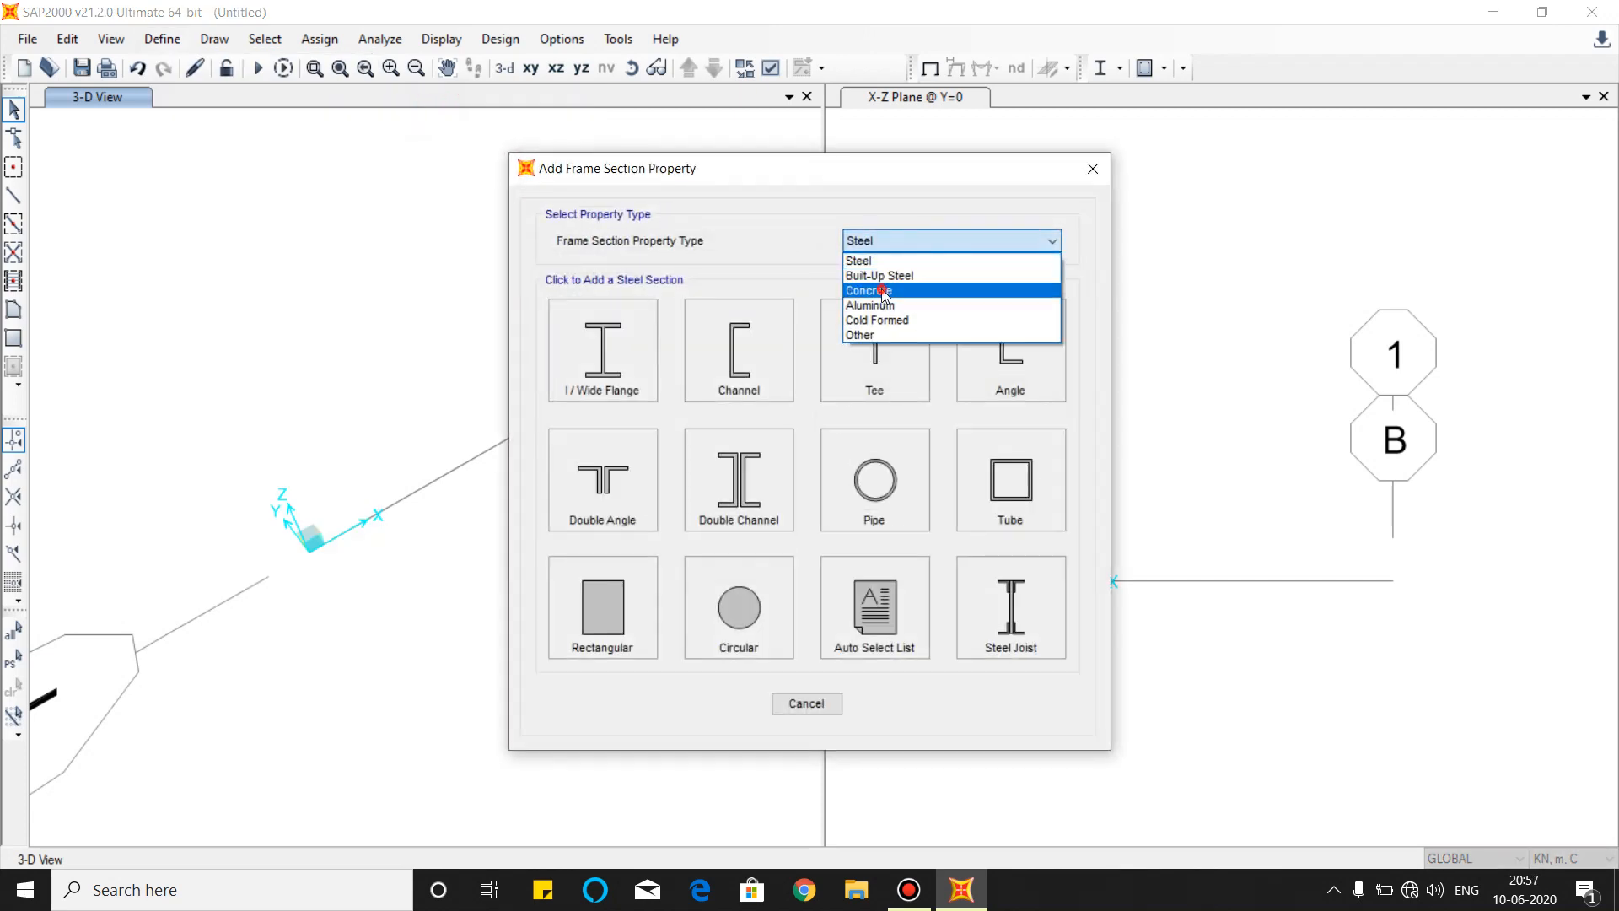
{"action": "left_click", "coordinate": [869, 290]}
{"action": "left_click", "coordinate": [624, 354]}
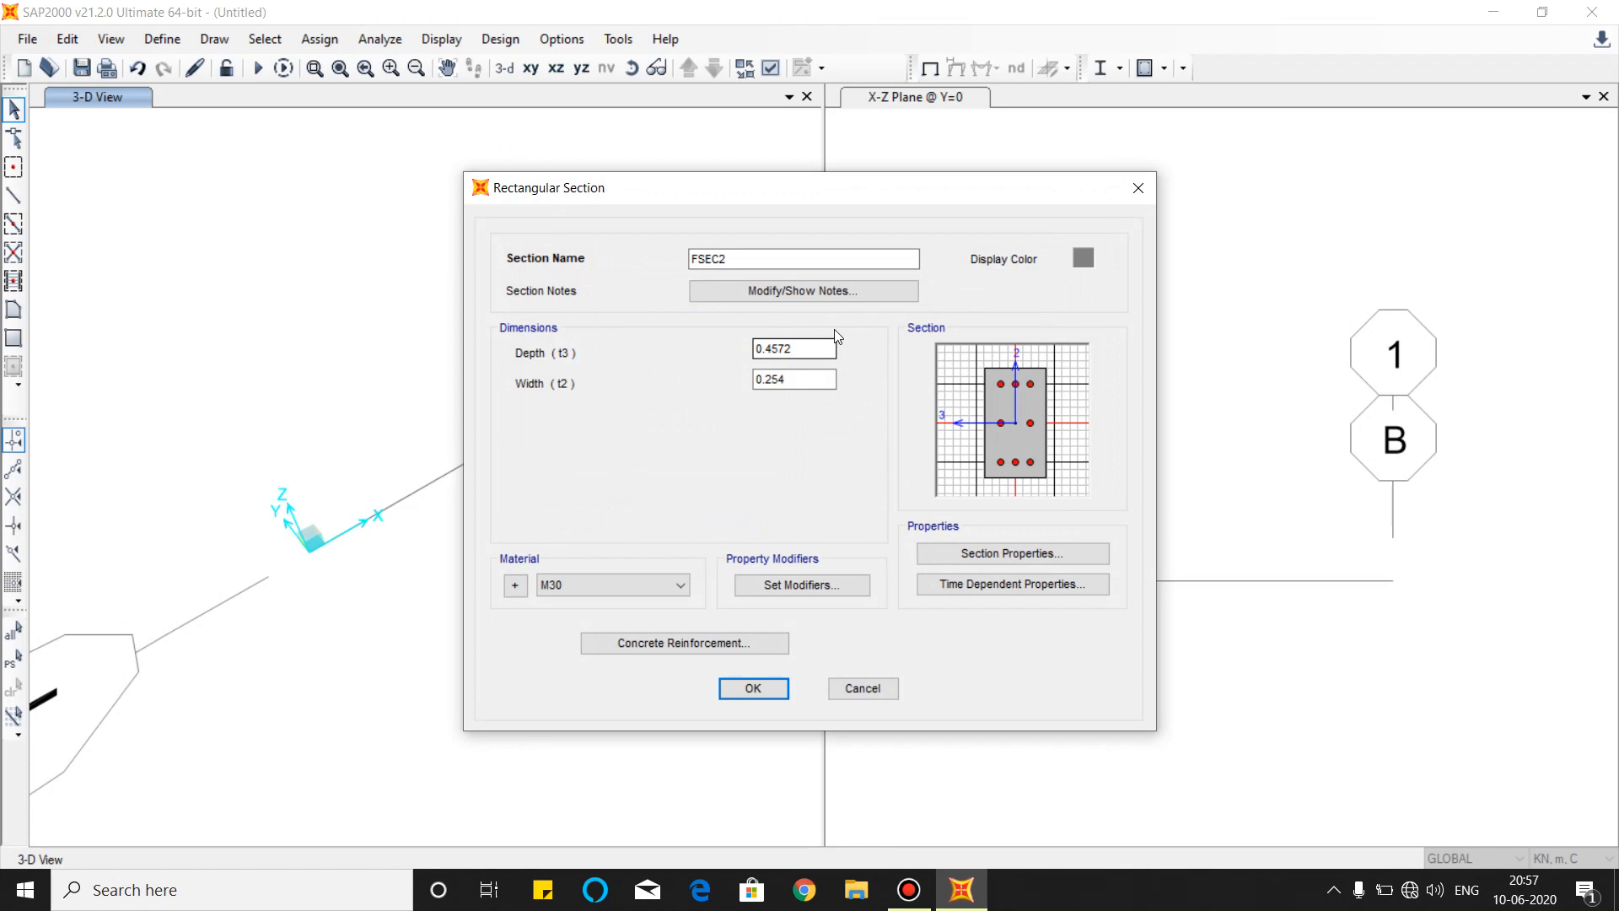
{"action": "double_click", "coordinate": [748, 258]}
{"action": "type", "text": "CANTILEVER BEAM"}
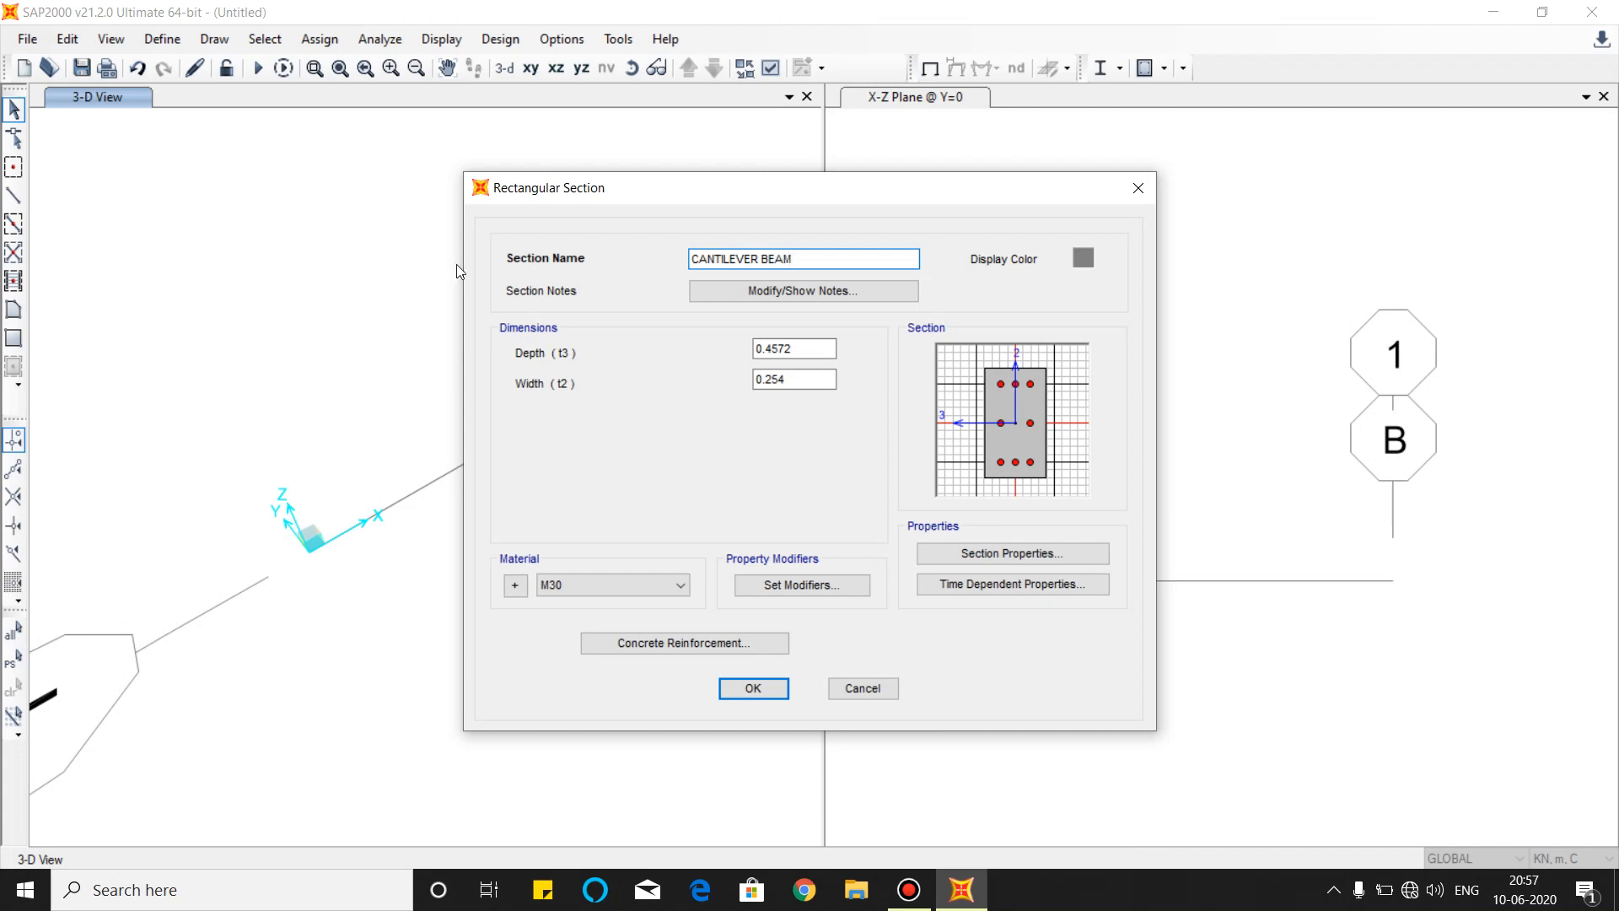
Set the CANTILEVER BEAM section's depth to 0.5 m and width to 0.3 m, with M20 as its material.
{"action": "left_click_drag", "start_coordinate": [821, 354], "coordinate": [705, 374]}
{"action": "type", "text": "0."}
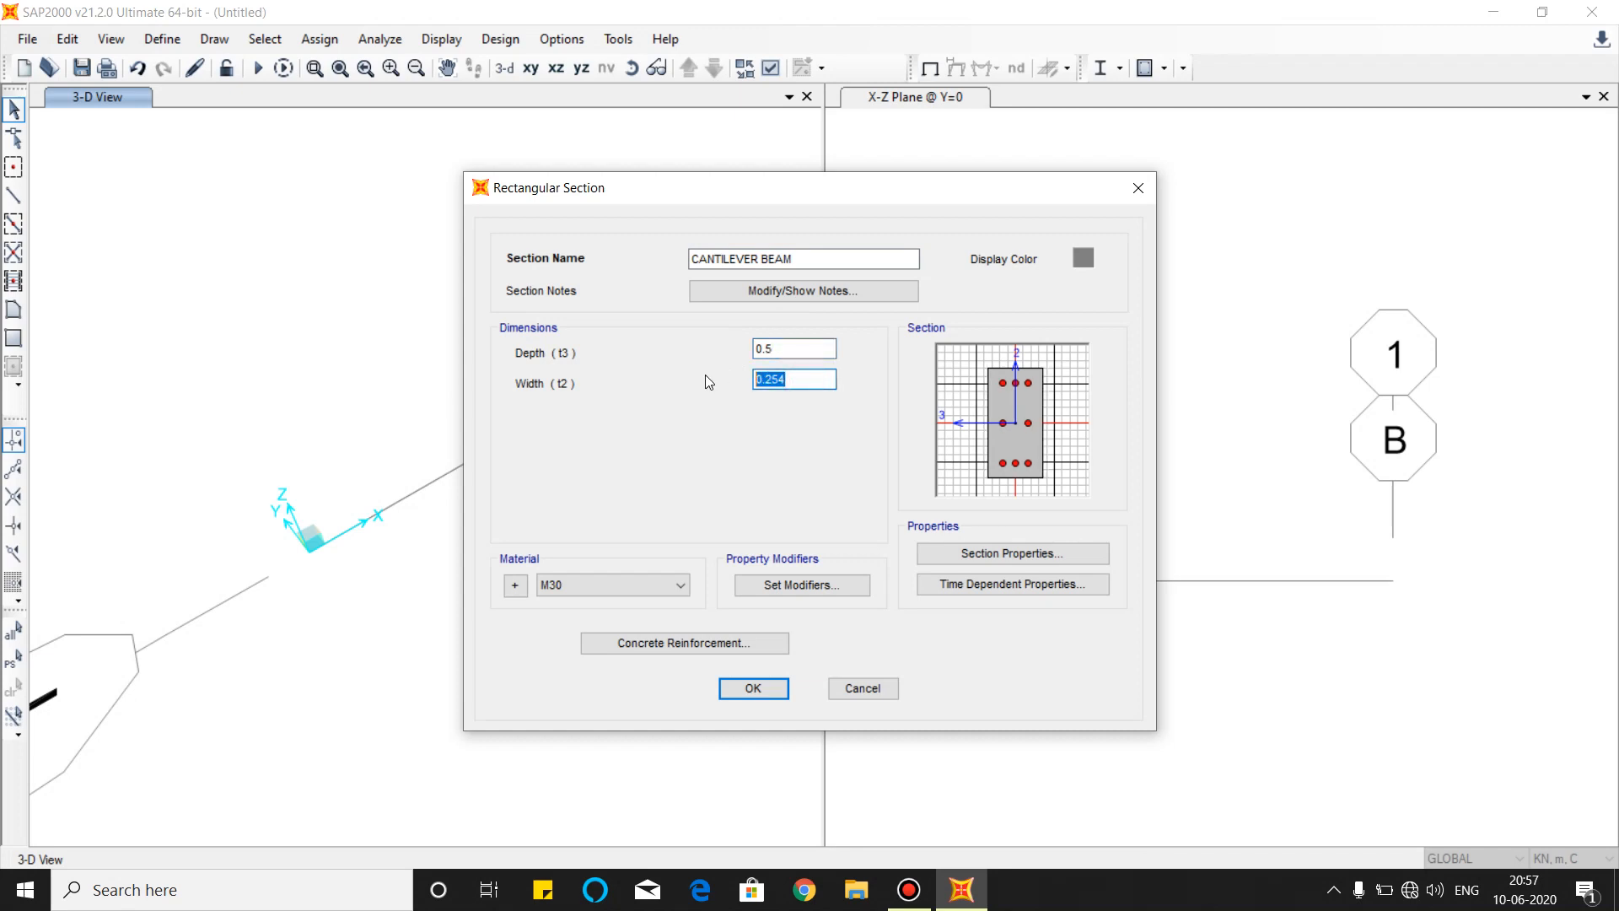
{"action": "type", "text": "0.3"}
{"action": "left_click", "coordinate": [639, 587]}
{"action": "left_click", "coordinate": [590, 628]}
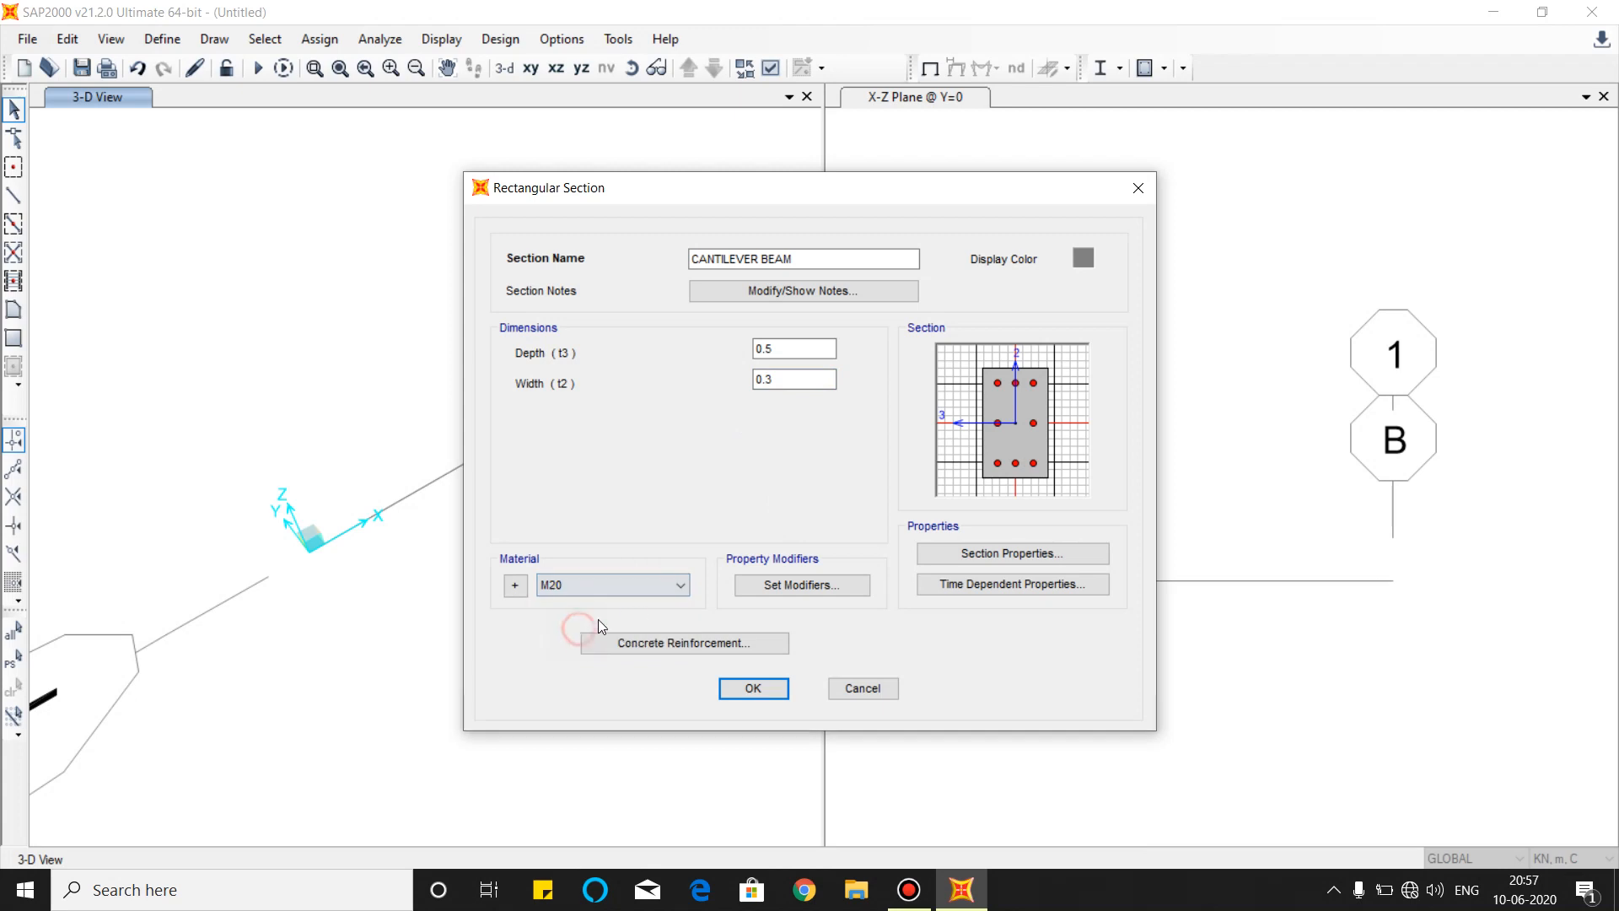
Set the section's reinforcement to Beam (M3 Design Only) with HYSD415 longitudinal bars, and accept the section in the frame properties.
{"action": "left_click", "coordinate": [660, 646]}
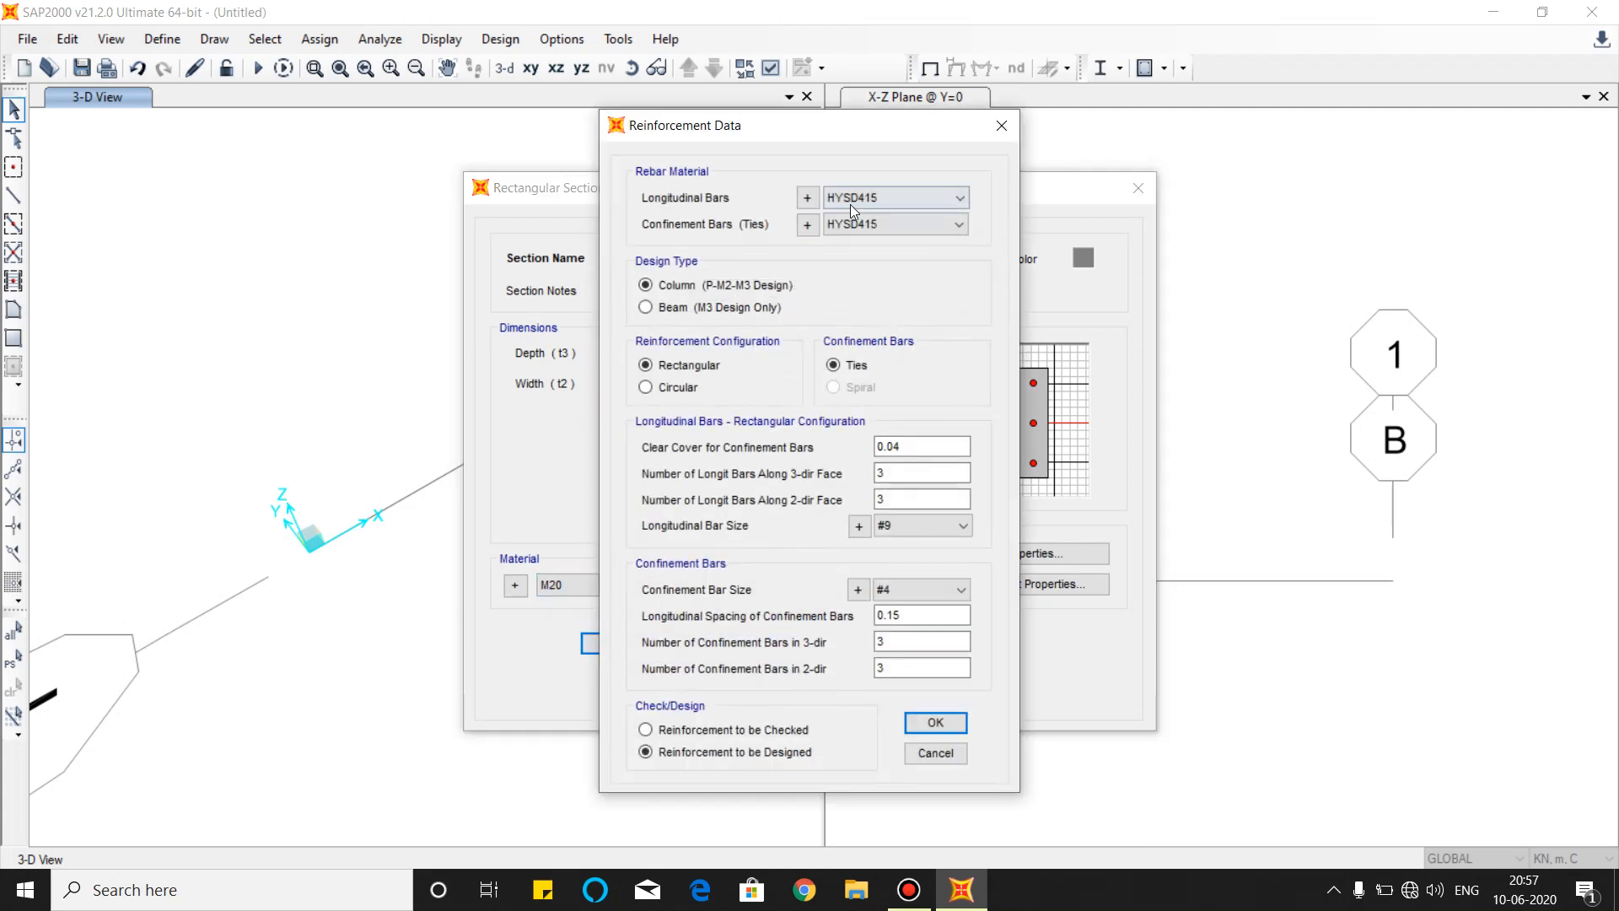
{"action": "left_click", "coordinate": [906, 194]}
{"action": "left_click", "coordinate": [902, 209]}
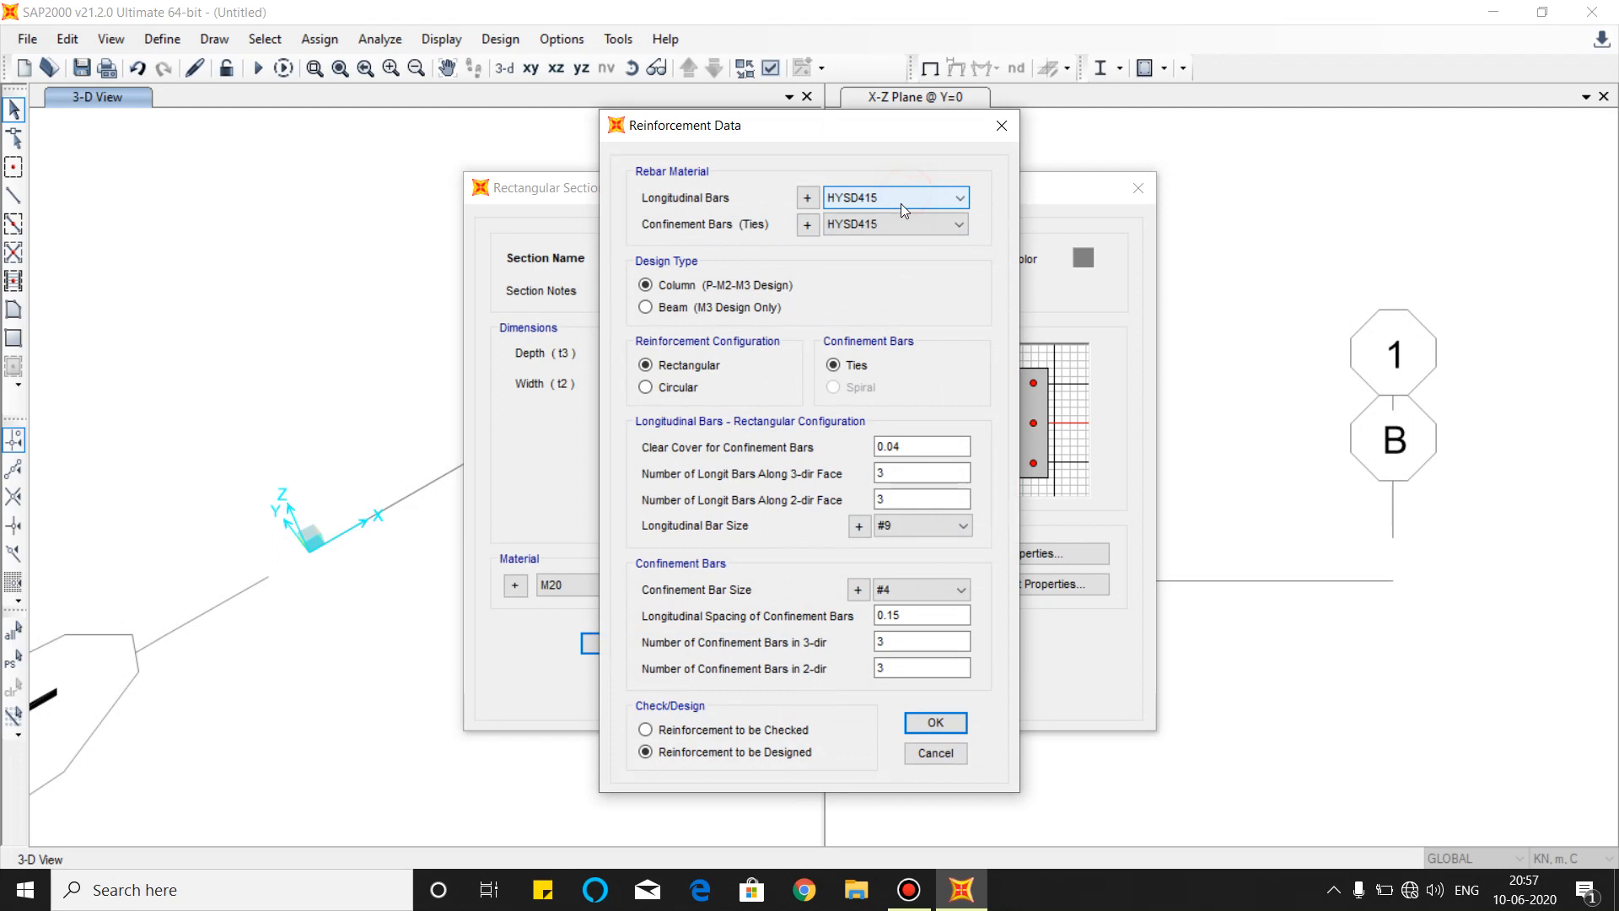
{"action": "left_click", "coordinate": [645, 308]}
{"action": "left_click", "coordinate": [912, 368]}
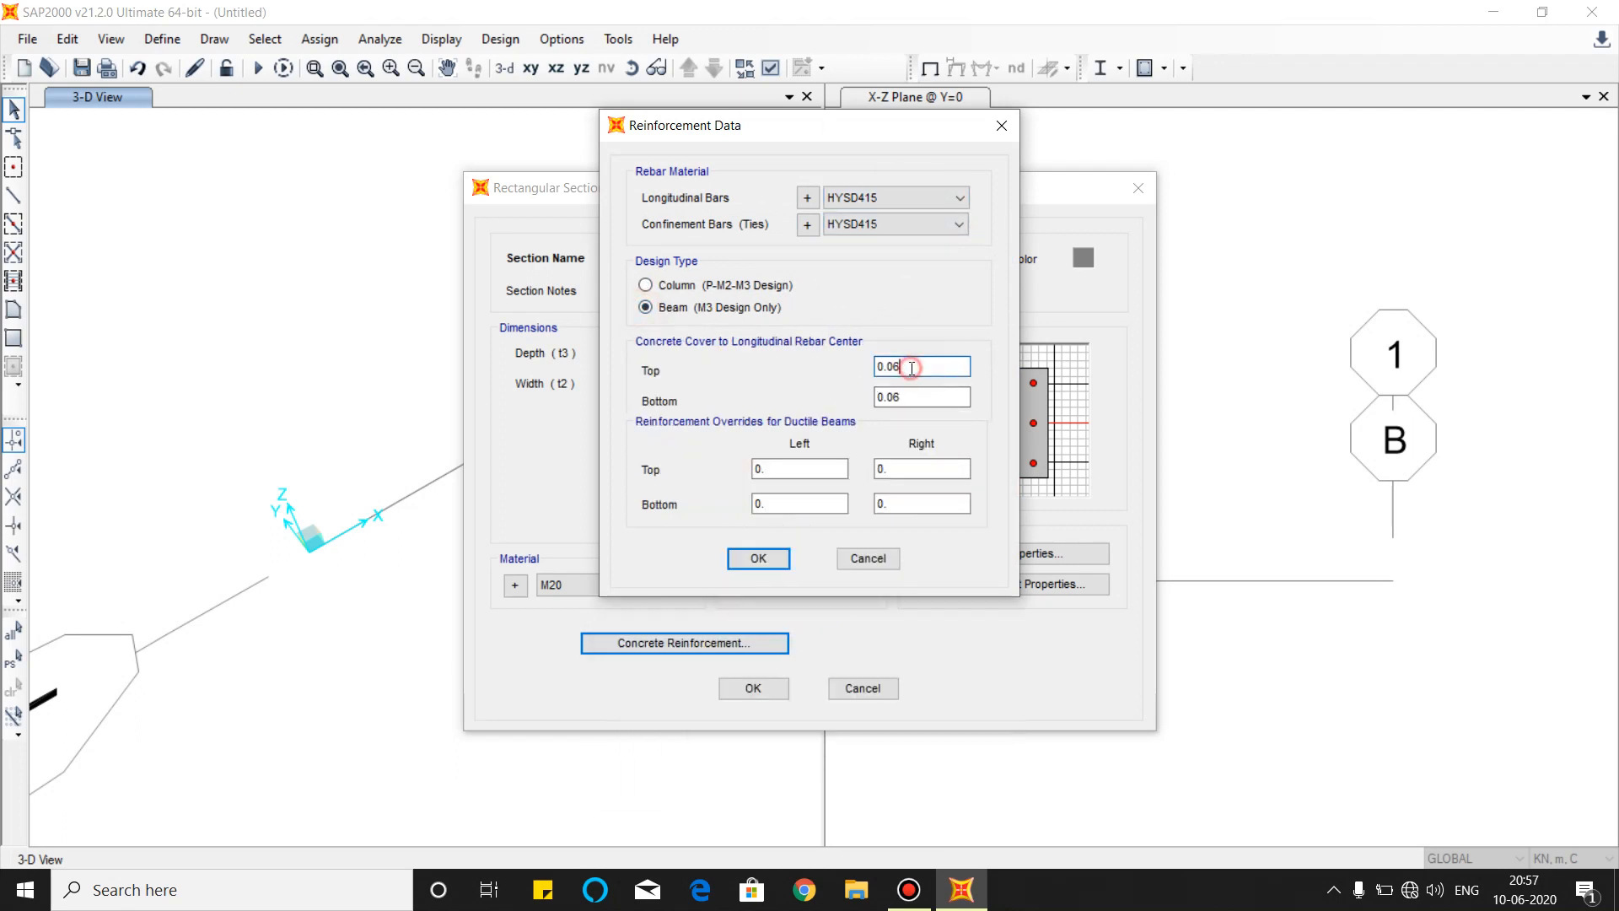
{"action": "left_click", "coordinate": [912, 398]}
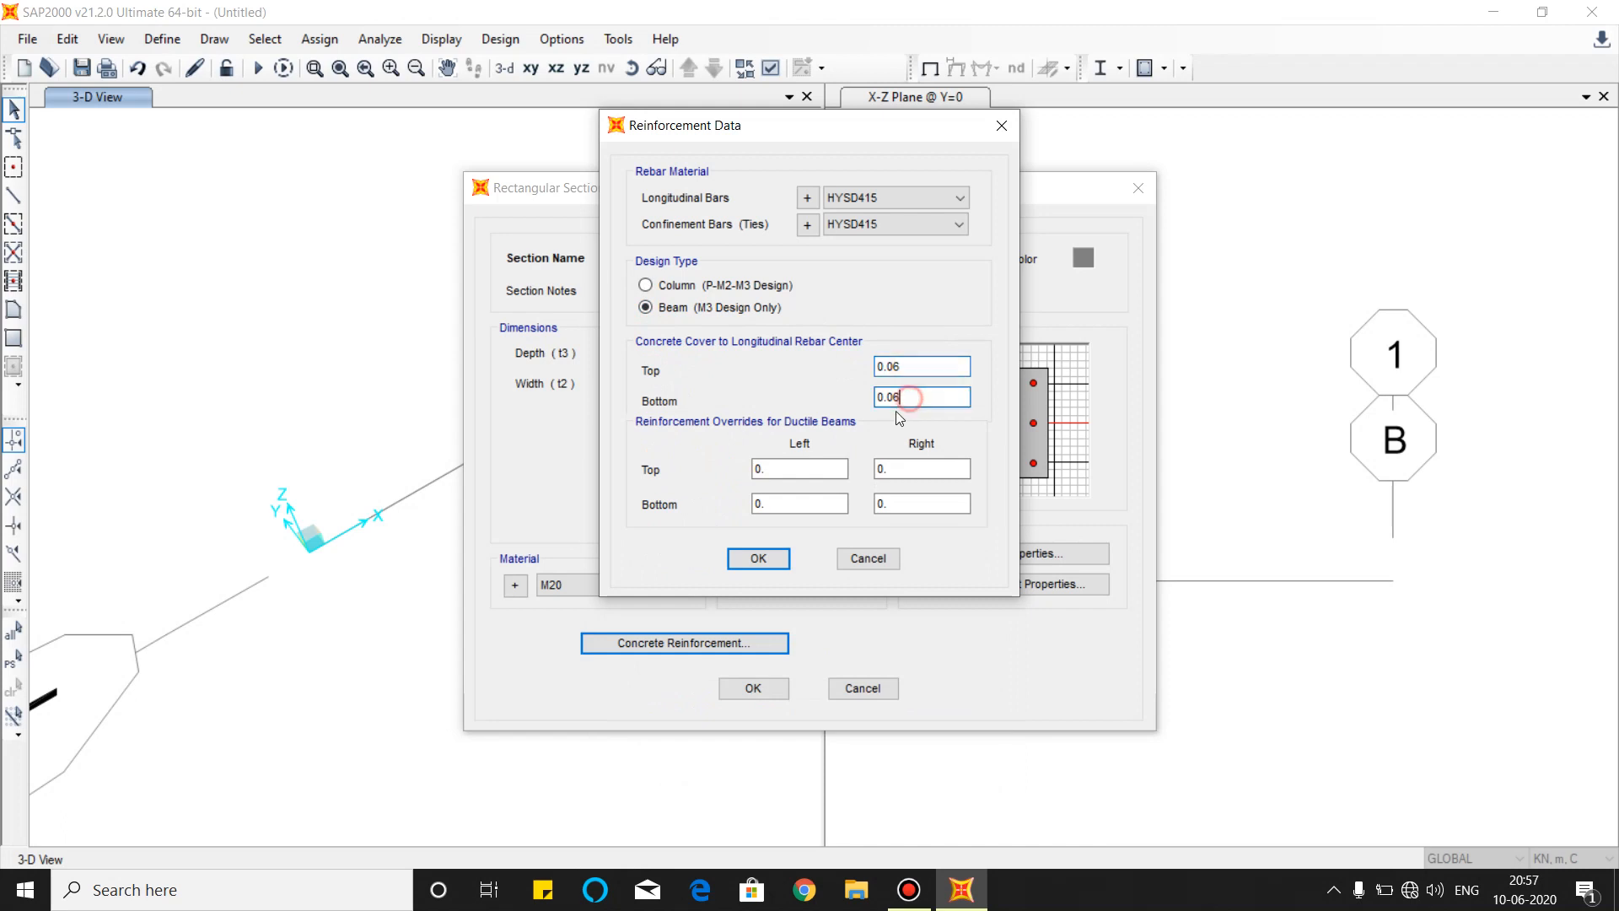
{"action": "left_click", "coordinate": [760, 559]}
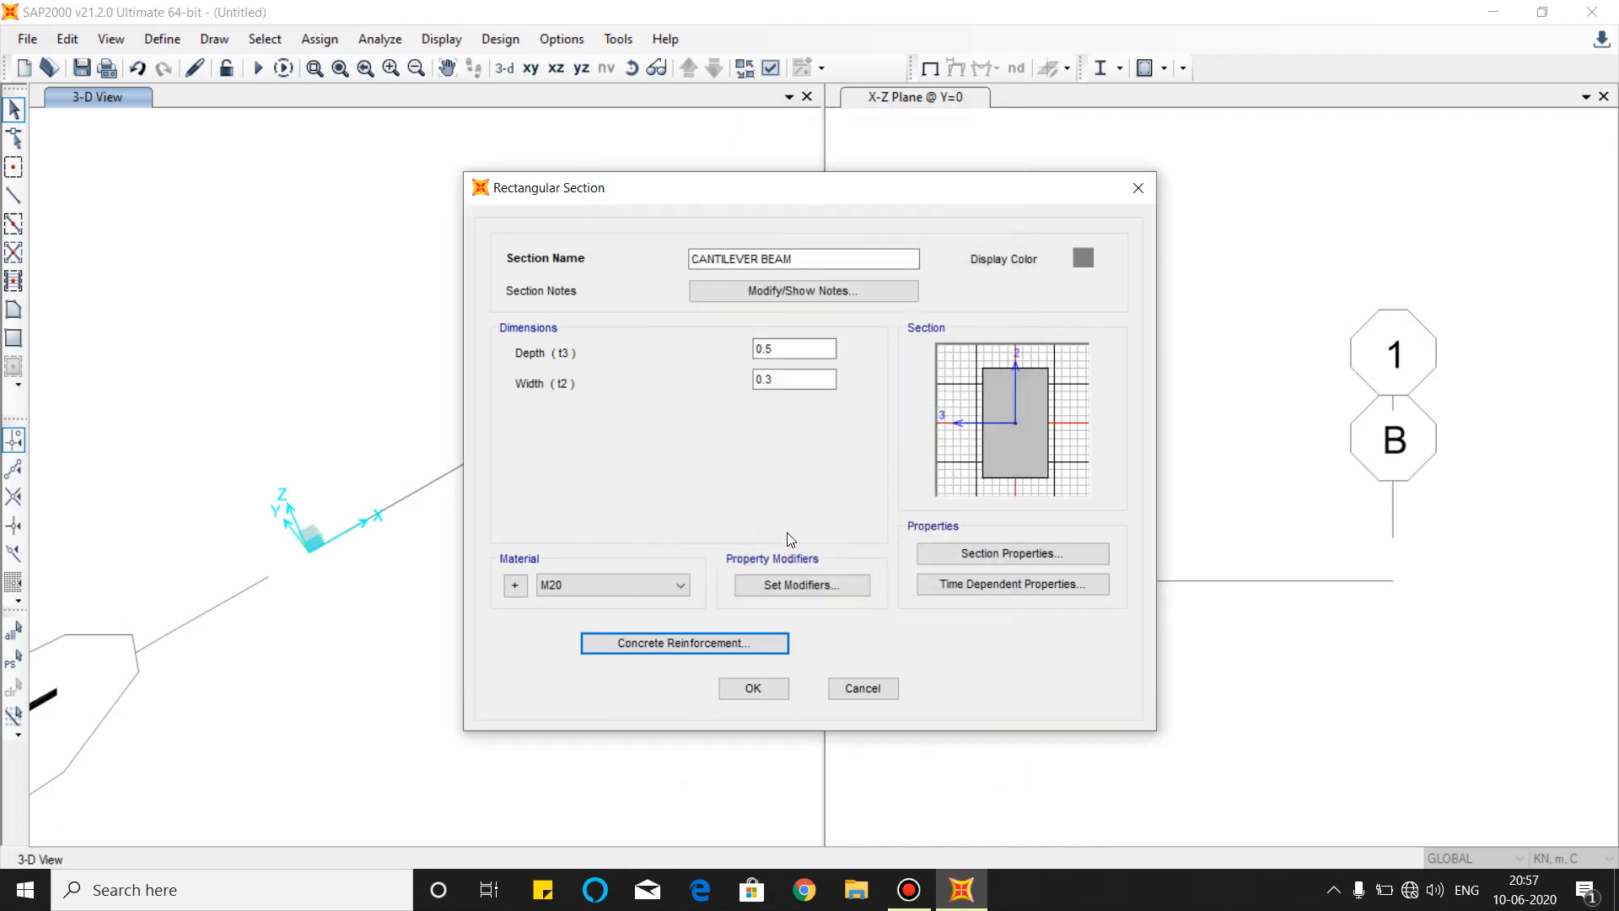
{"action": "left_click", "coordinate": [755, 689]}
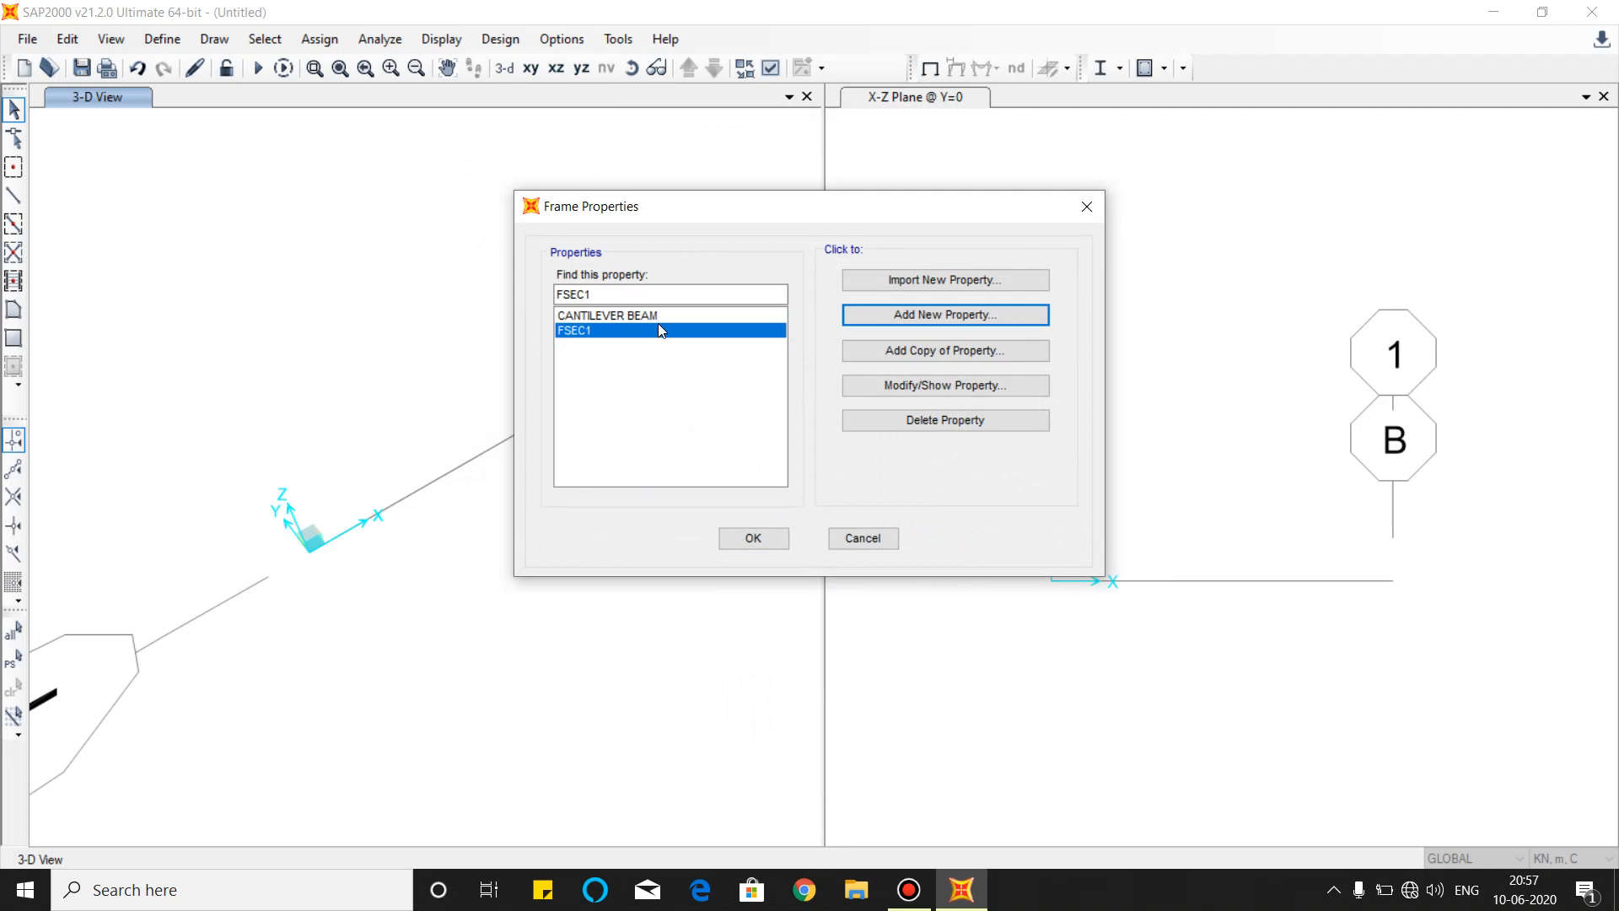
{"action": "left_click", "coordinate": [641, 315]}
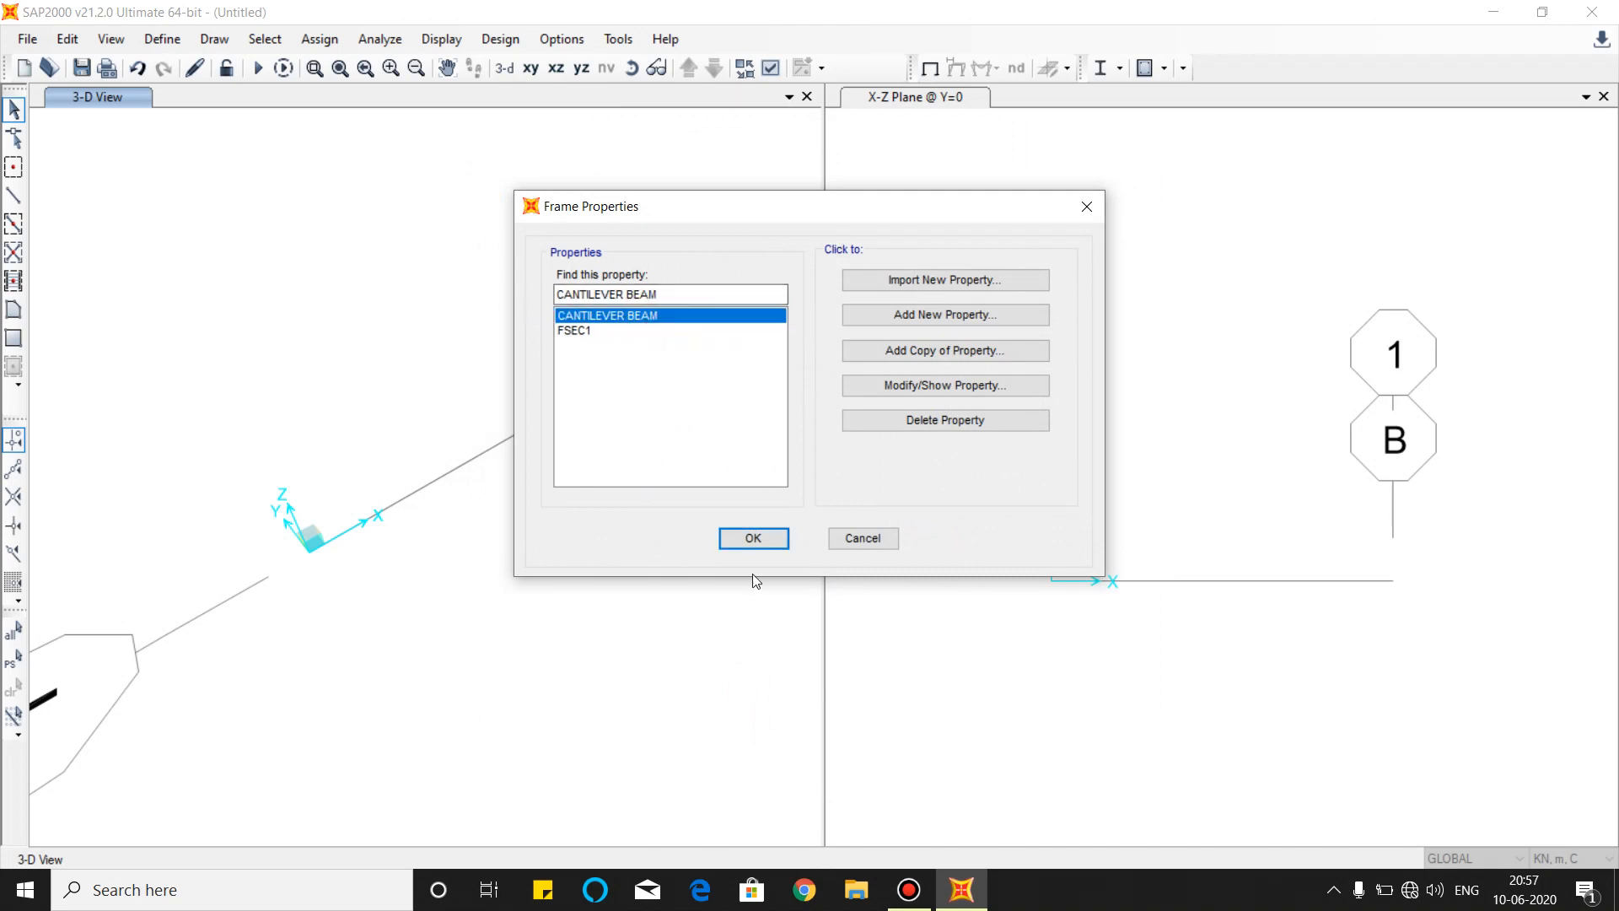
{"action": "left_click", "coordinate": [751, 539]}
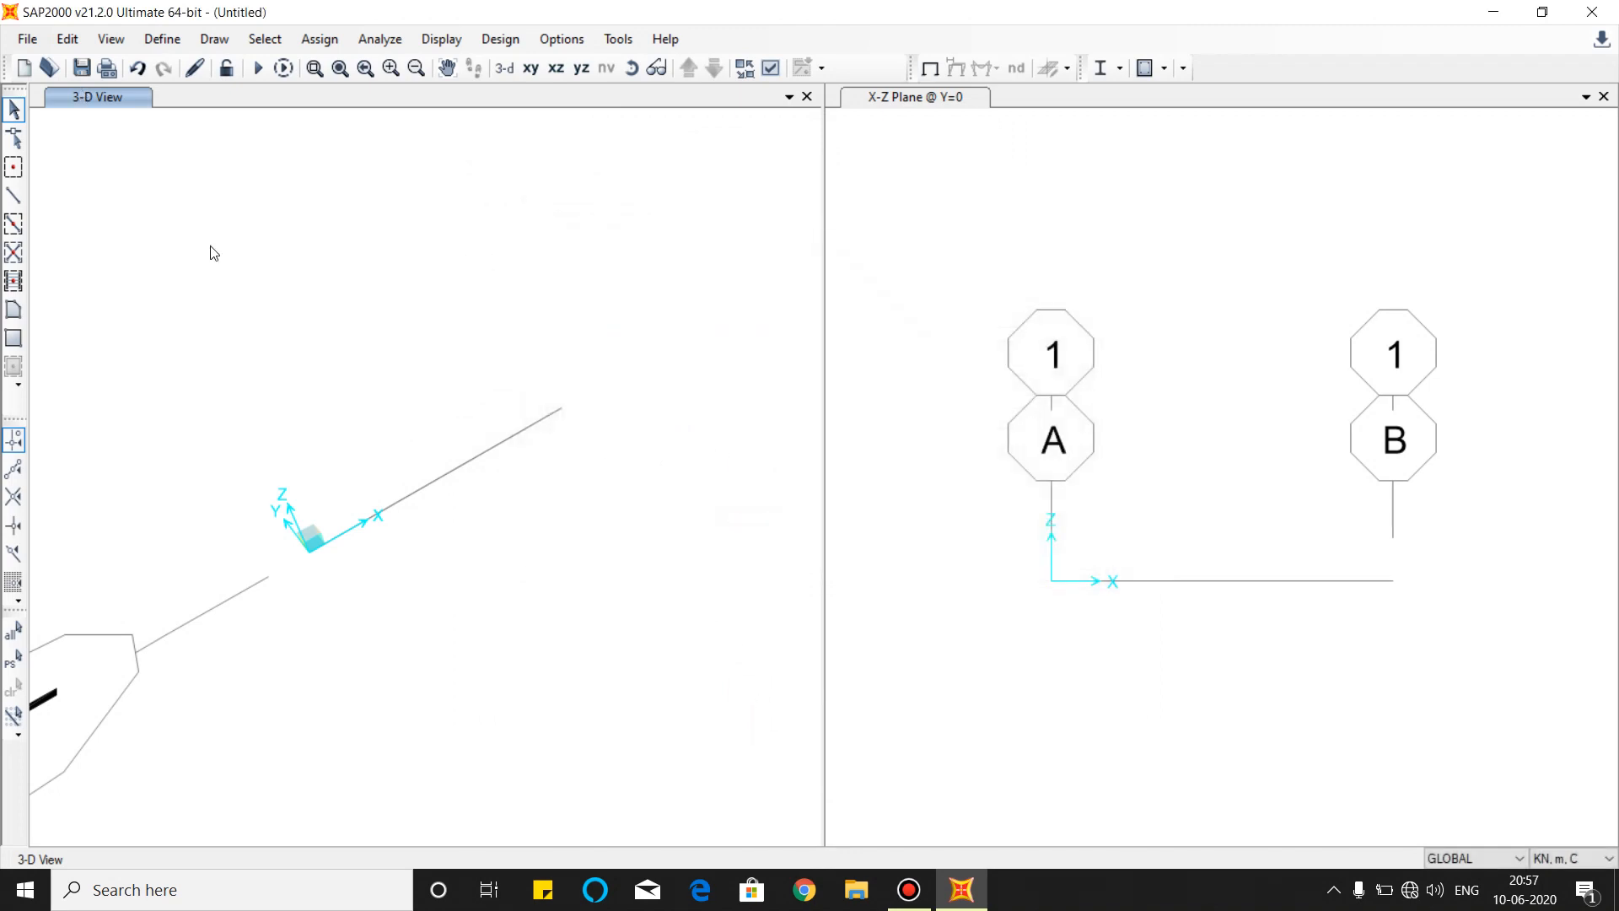
Draw a straight frame member with the CANTILEVER BEAM section along X from grid A to grid B.
{"action": "left_click", "coordinate": [14, 197]}
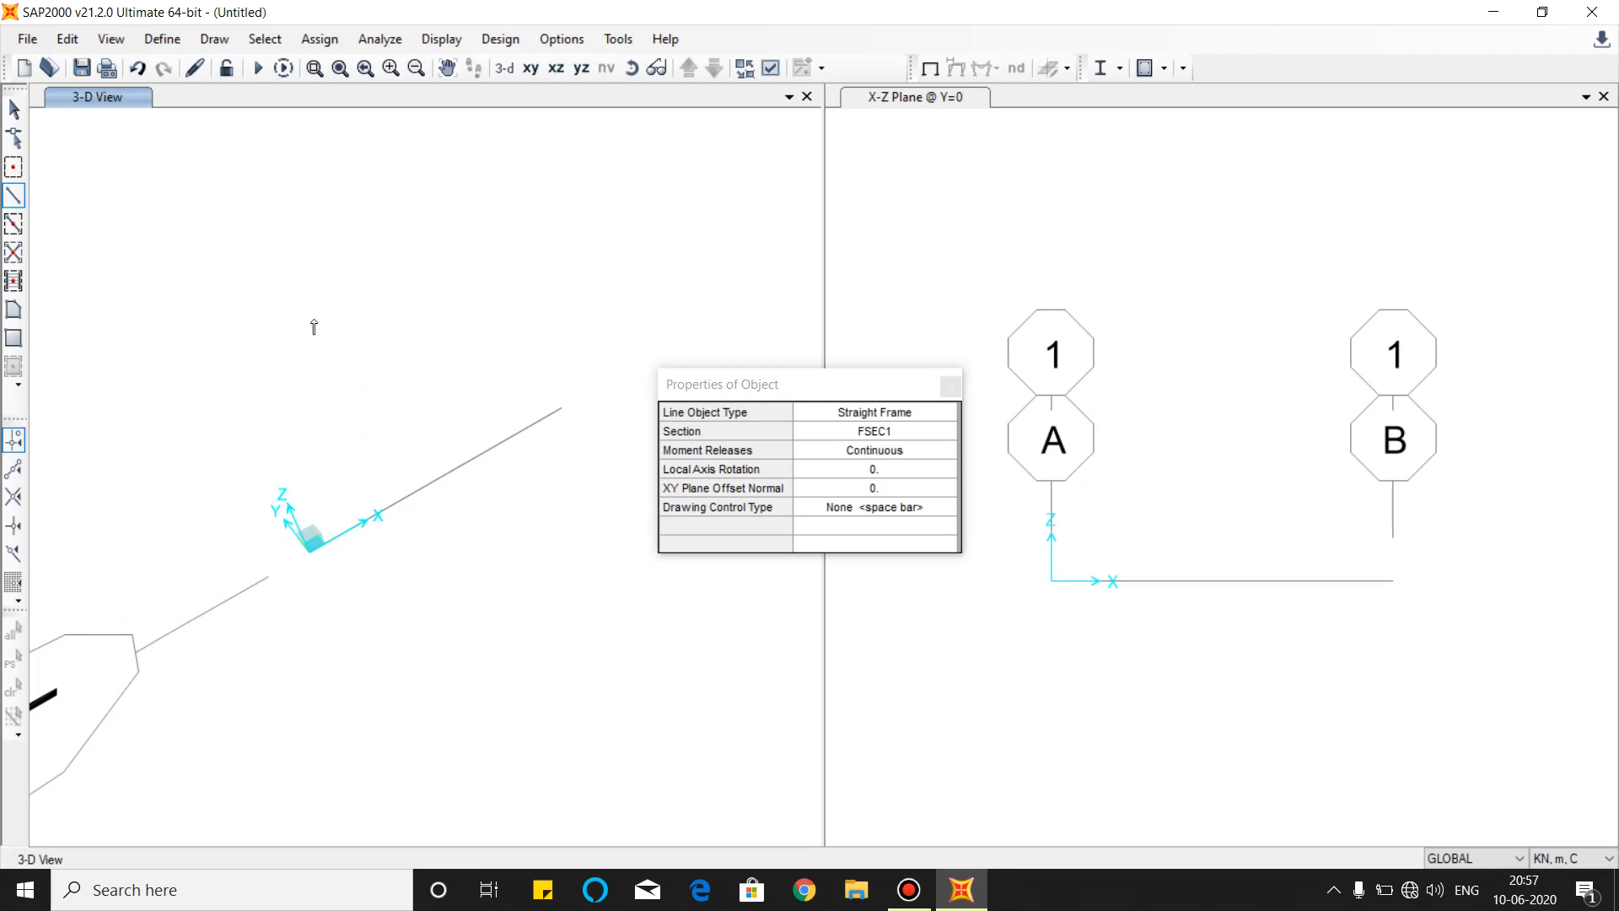
{"action": "left_click", "coordinate": [884, 432]}
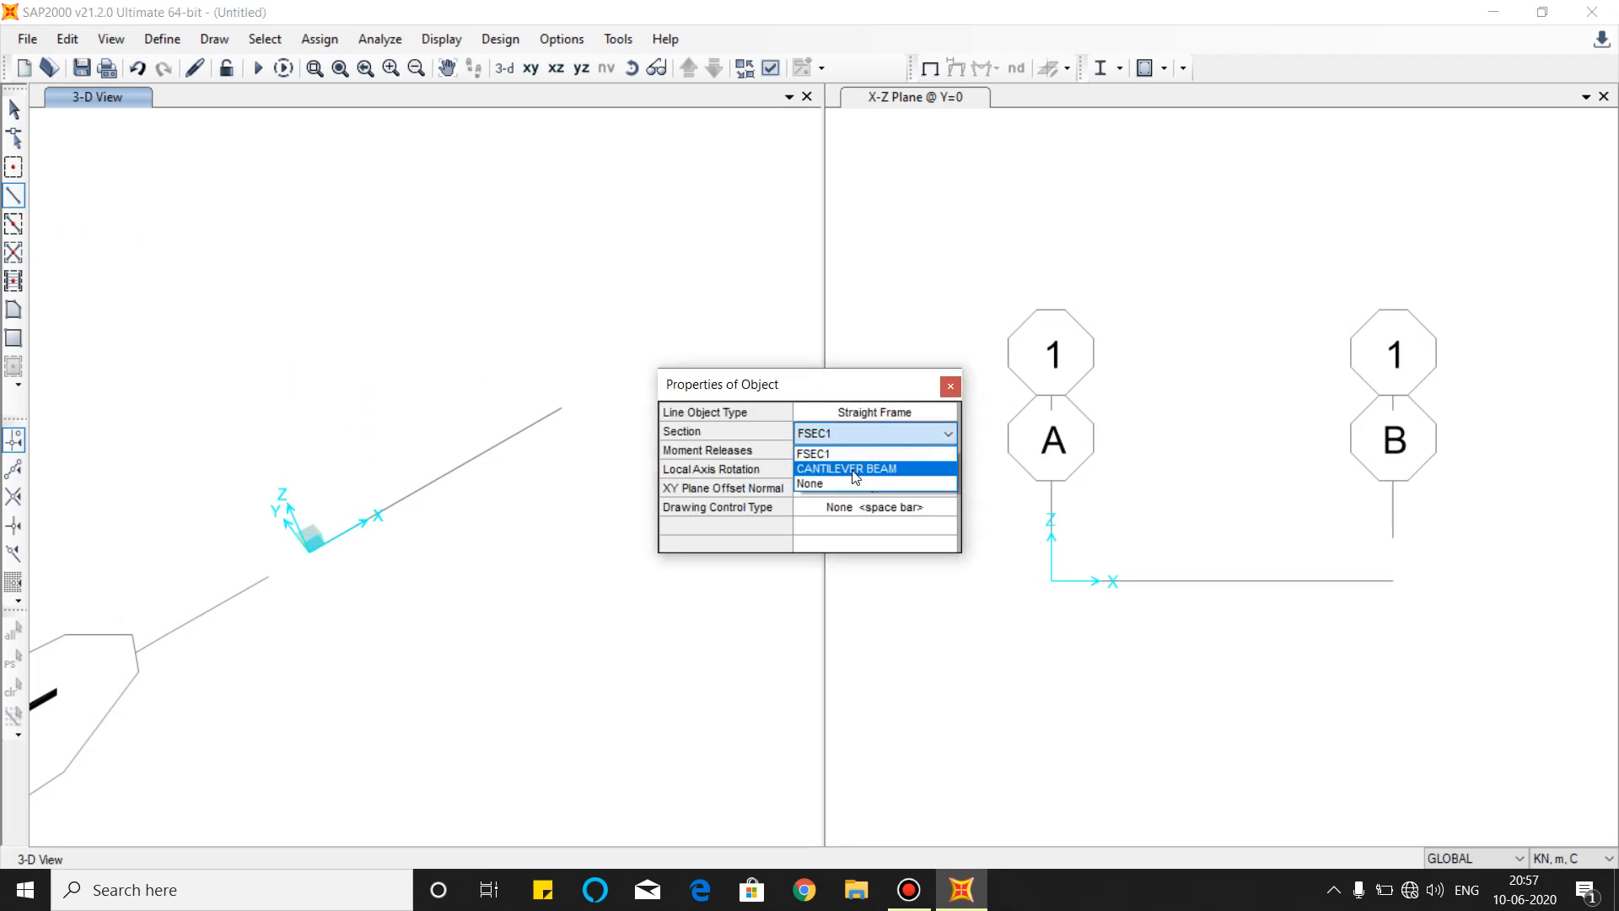
{"action": "left_click", "coordinate": [853, 469]}
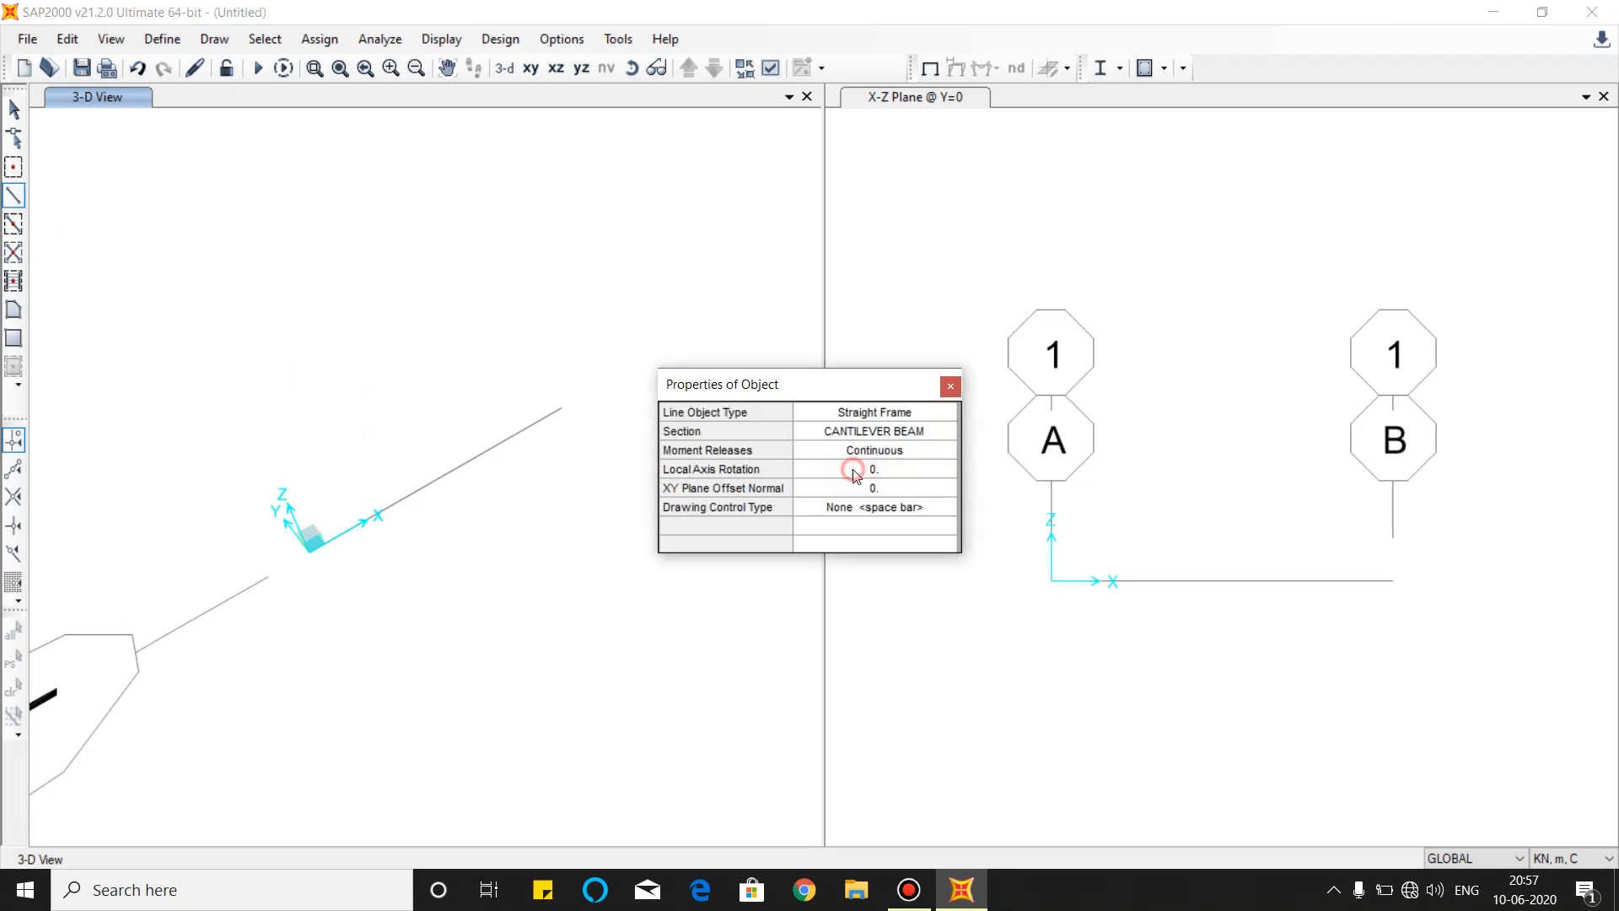
{"action": "left_click", "coordinate": [311, 546]}
{"action": "left_click", "coordinate": [561, 409]}
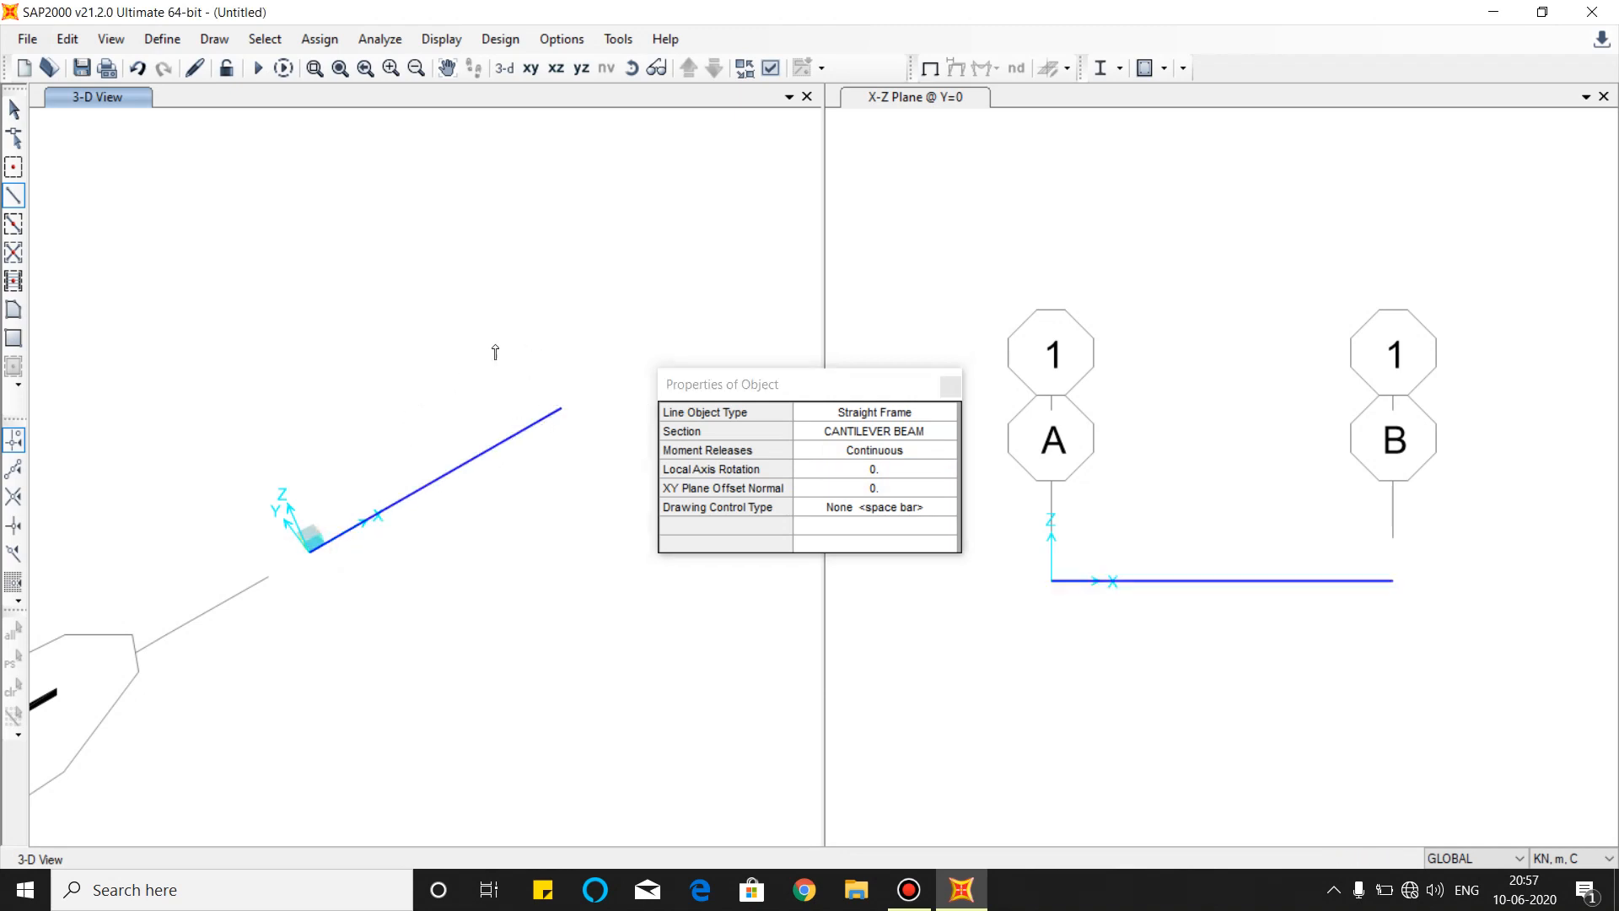
{"action": "left_click", "coordinate": [504, 310]}
{"action": "left_click", "coordinate": [950, 384]}
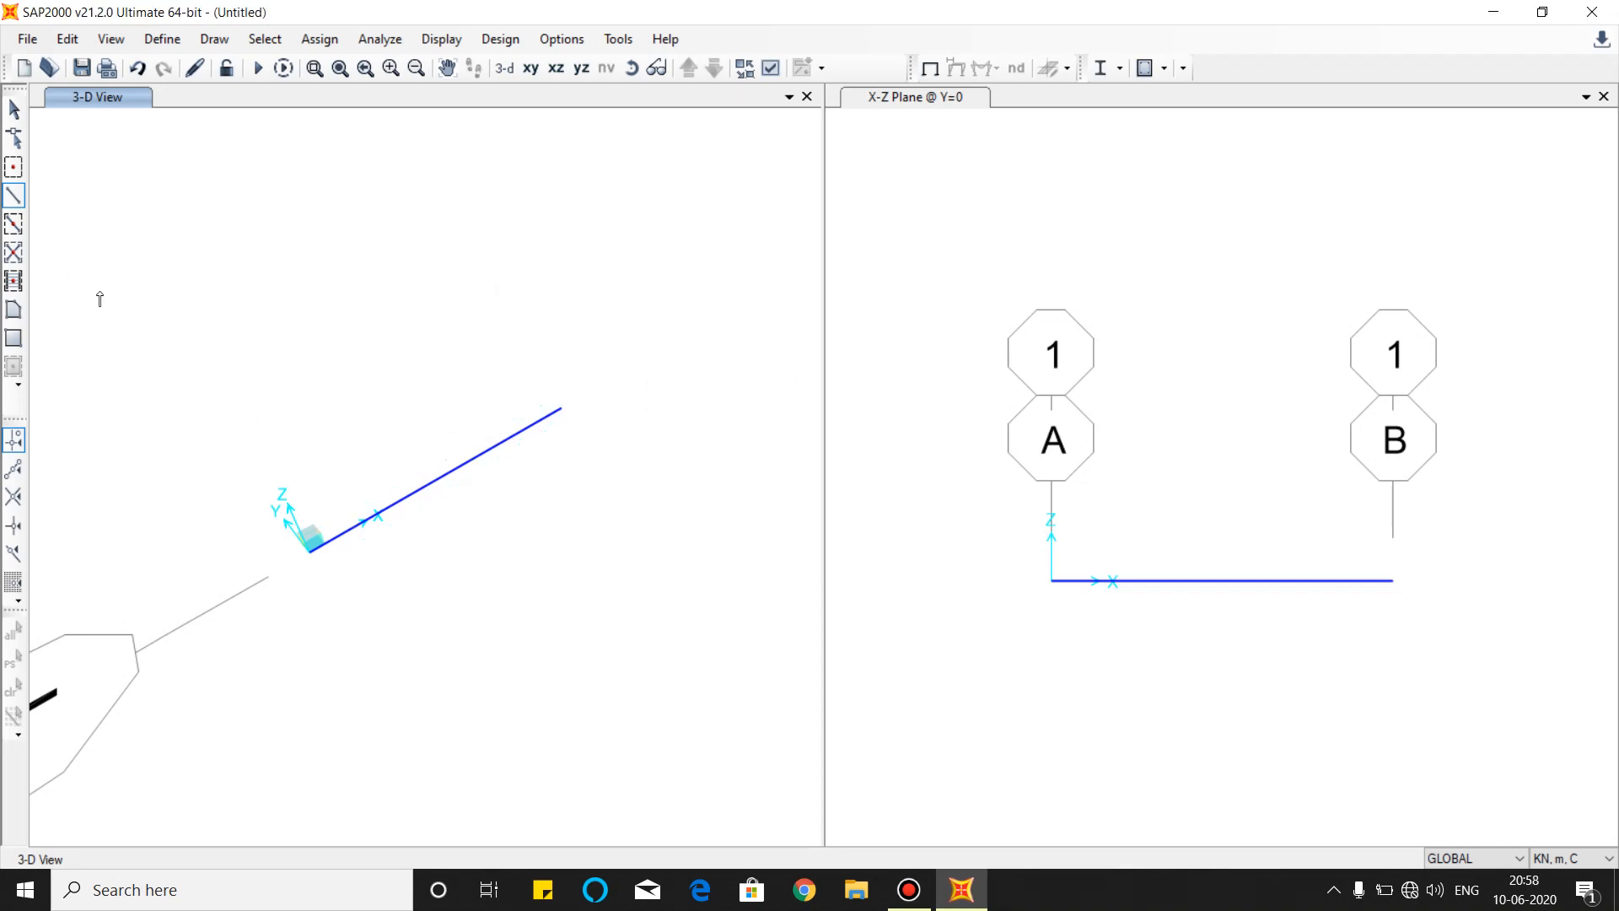
{"action": "key", "text": "Escape"}
Assign a fixed restraint to the beam's joint at grid A.
{"action": "left_click", "coordinate": [314, 551]}
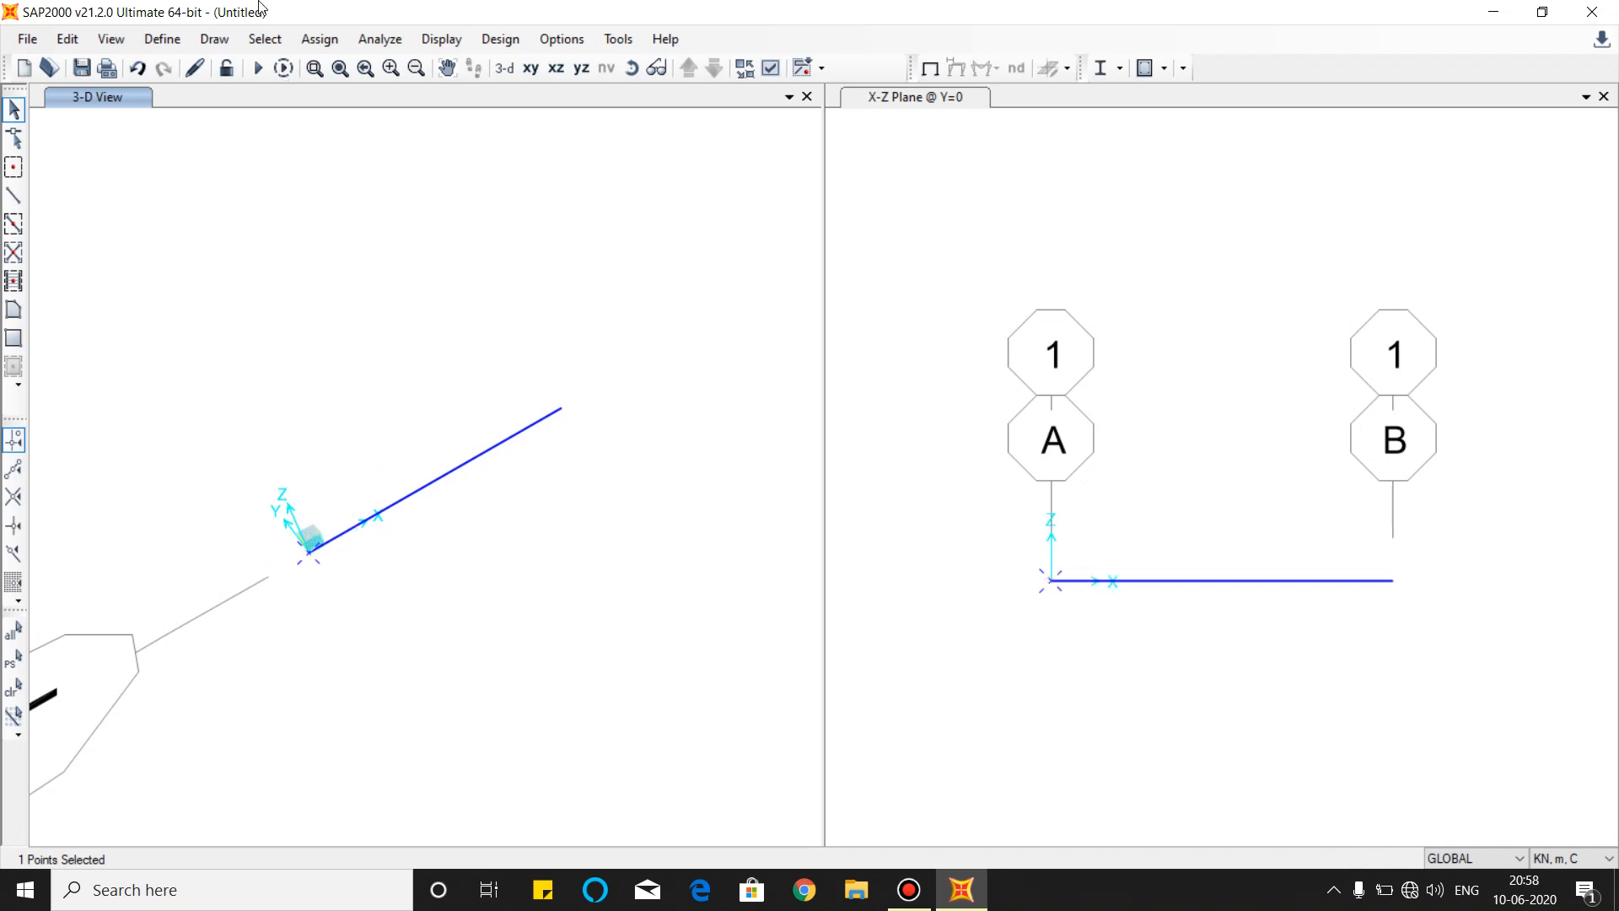
{"action": "left_click", "coordinate": [308, 42]}
{"action": "mouse_move", "coordinate": [363, 68]}
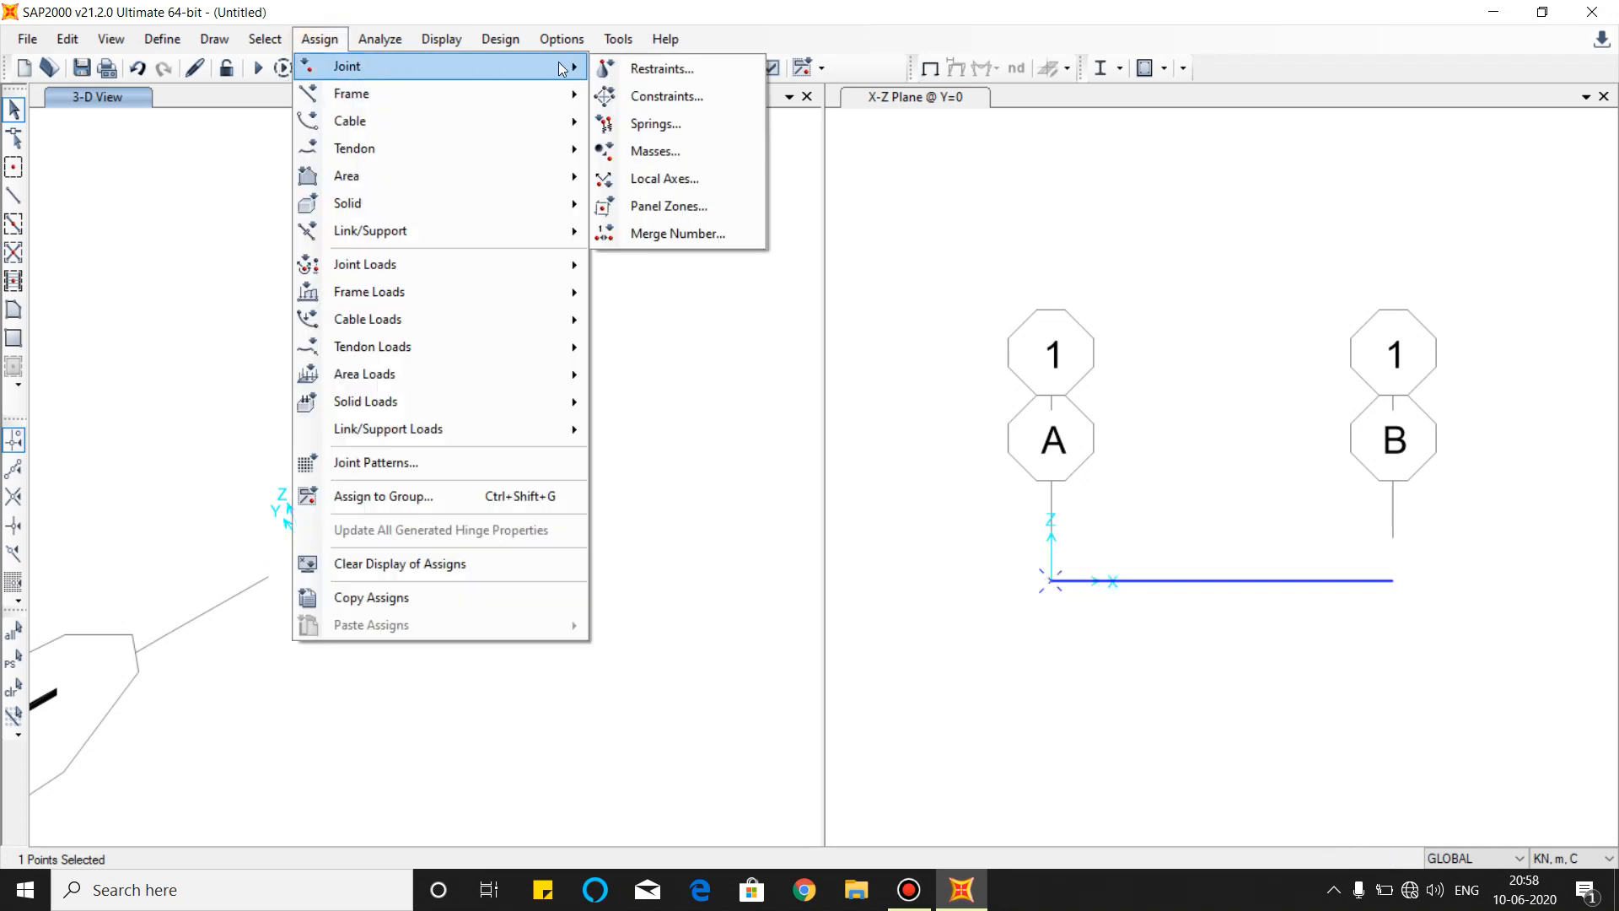
{"action": "left_click", "coordinate": [635, 69]}
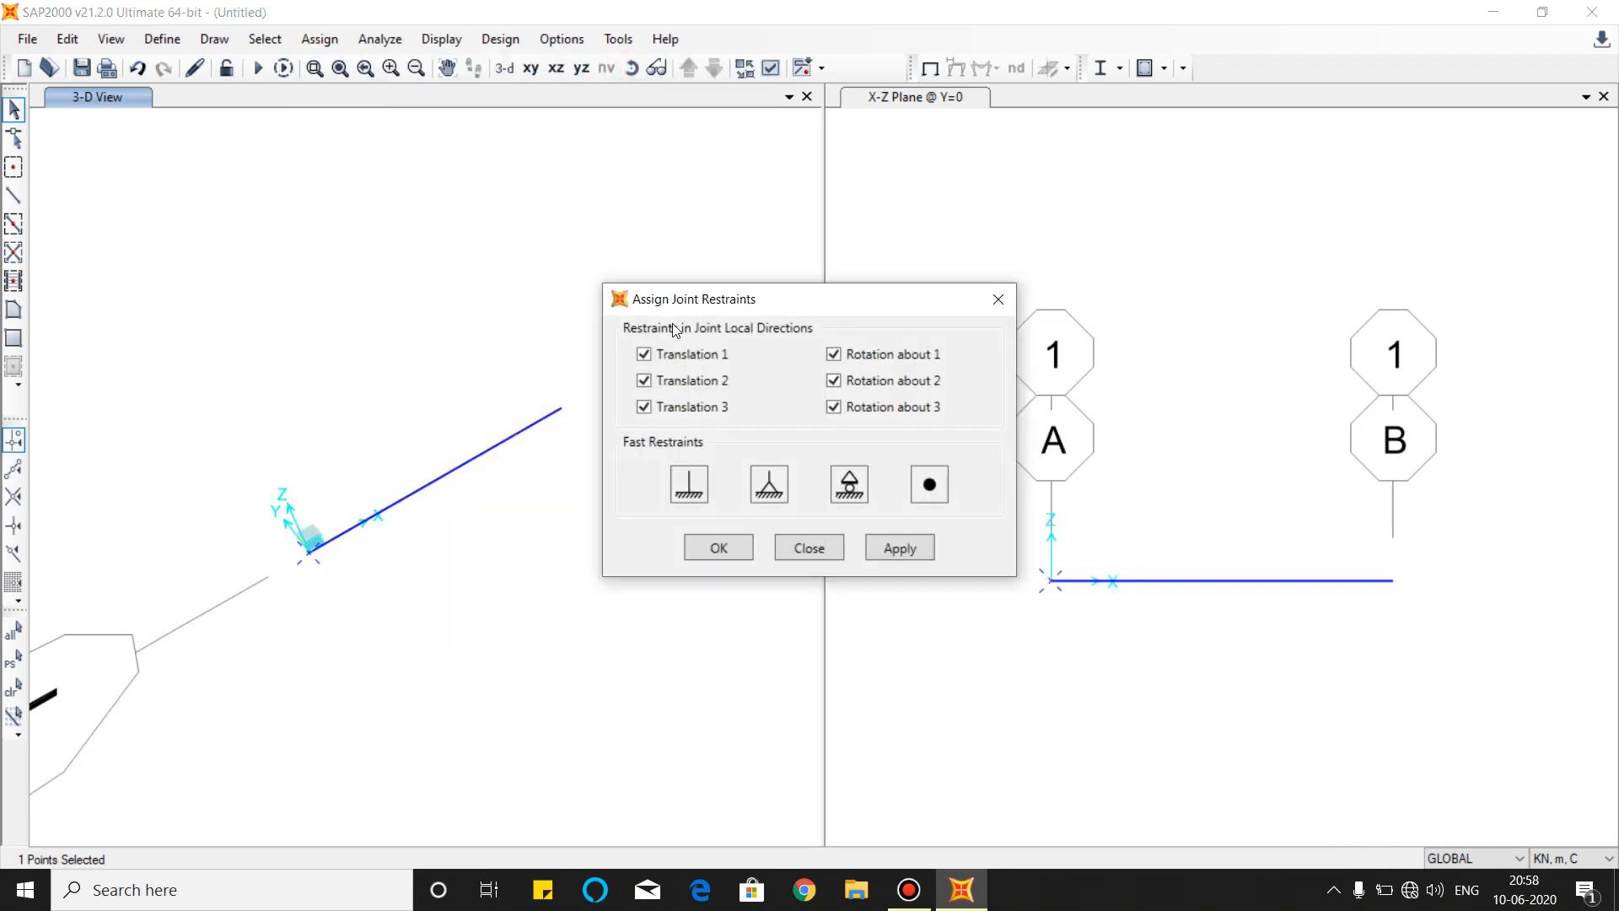
{"action": "left_click", "coordinate": [689, 485]}
{"action": "left_click", "coordinate": [719, 548]}
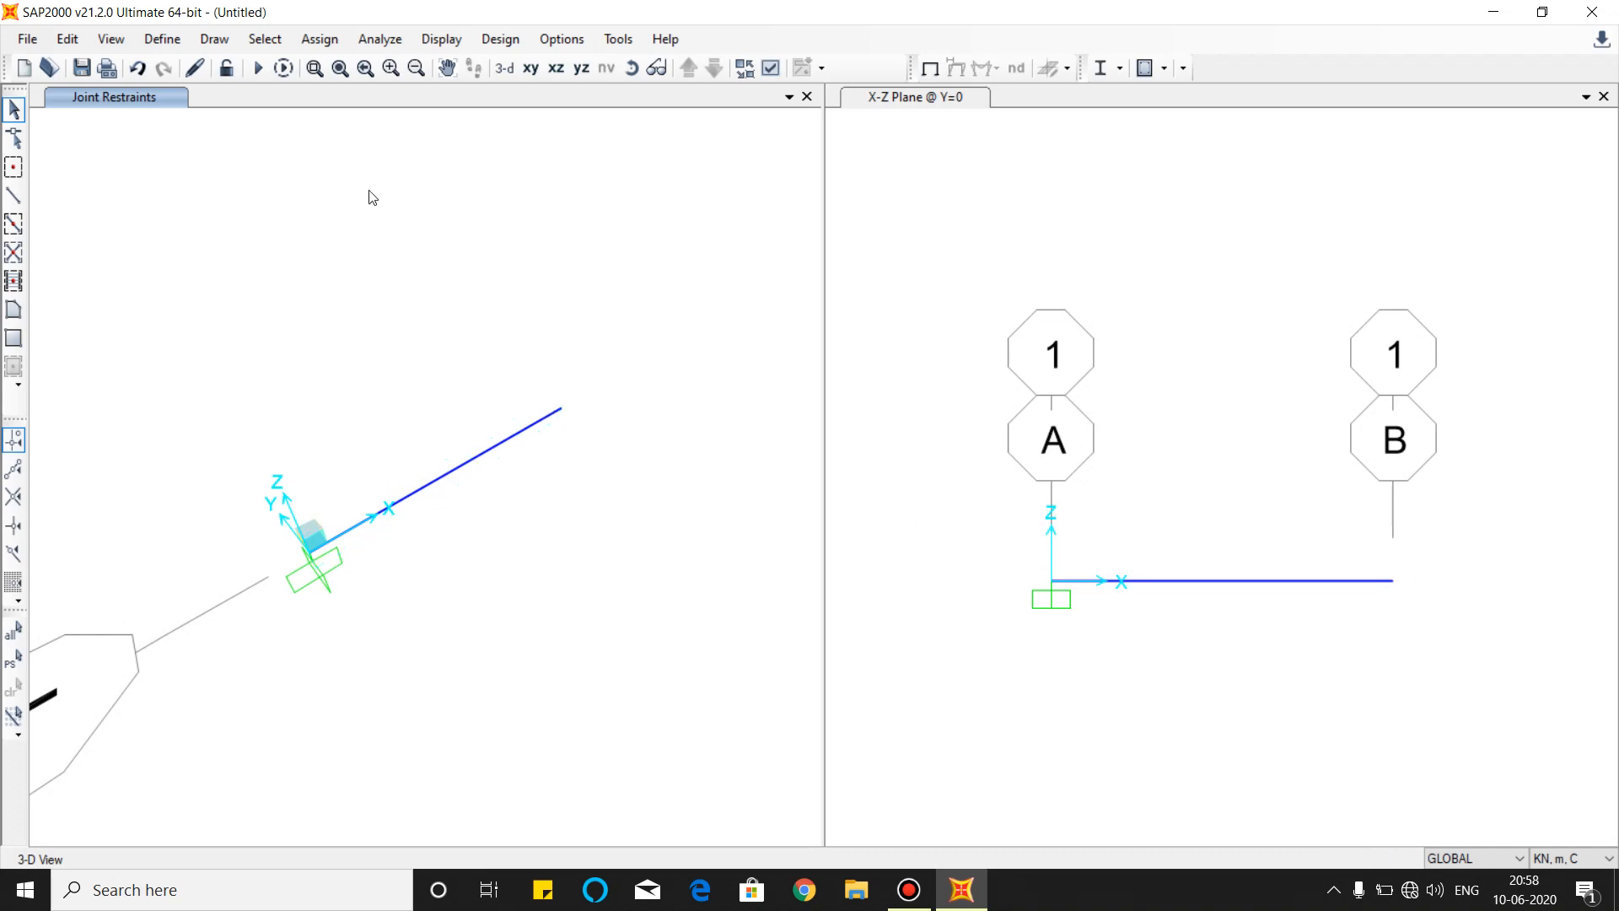
Select the joint at the beam's free end and add a load pattern named LIVE of type Live.
{"action": "left_click", "coordinate": [561, 409]}
{"action": "left_click", "coordinate": [178, 42]}
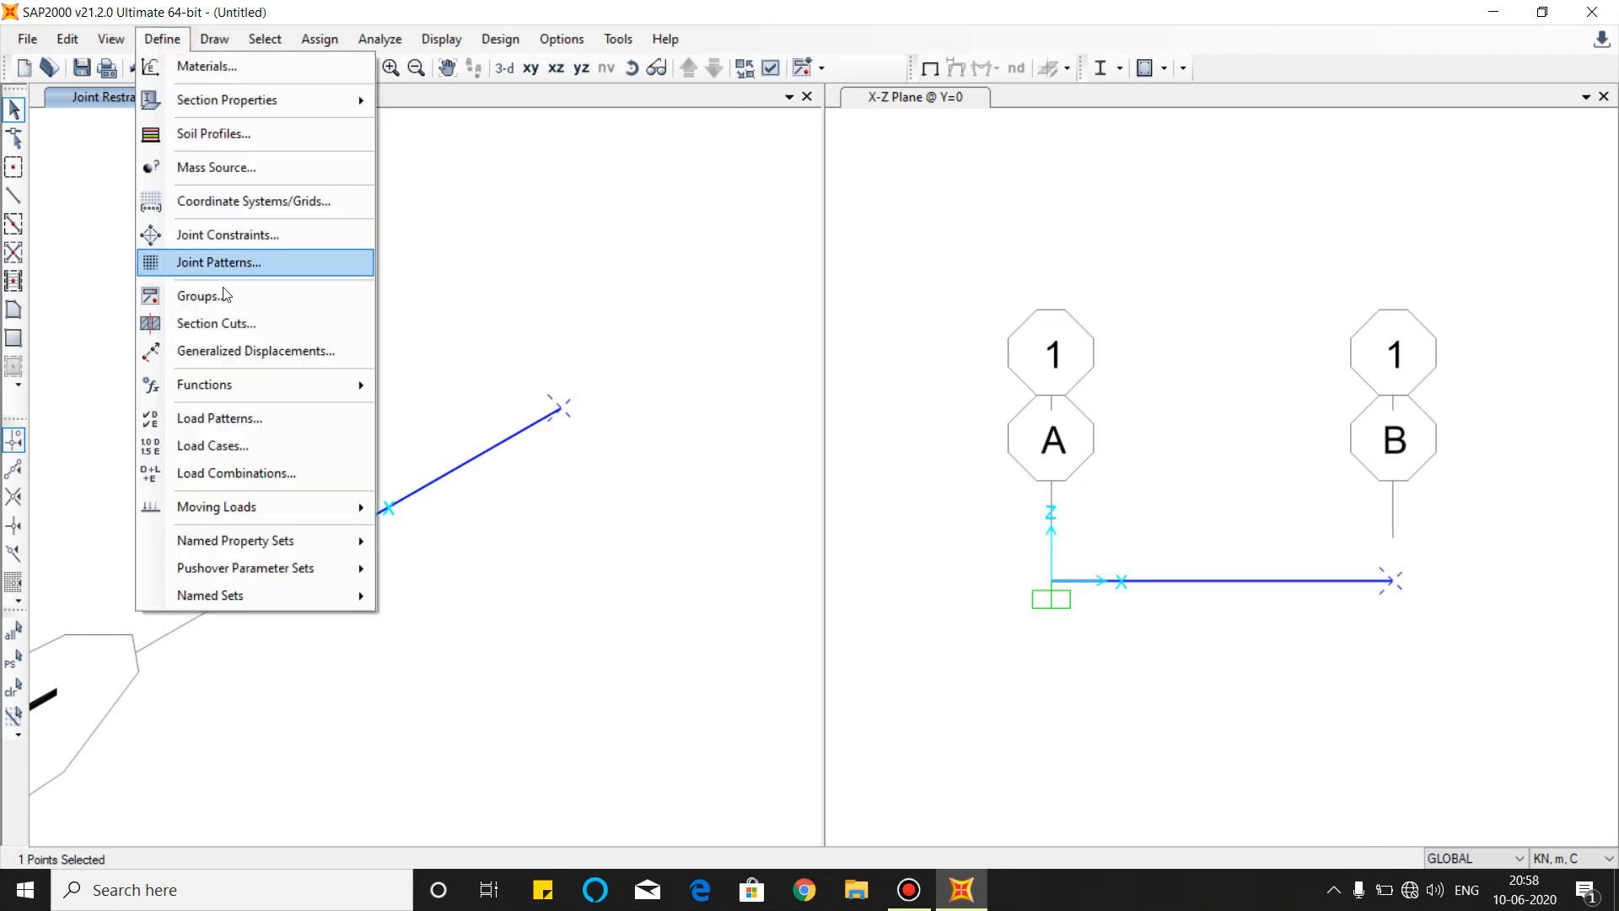
{"action": "left_click", "coordinate": [249, 429]}
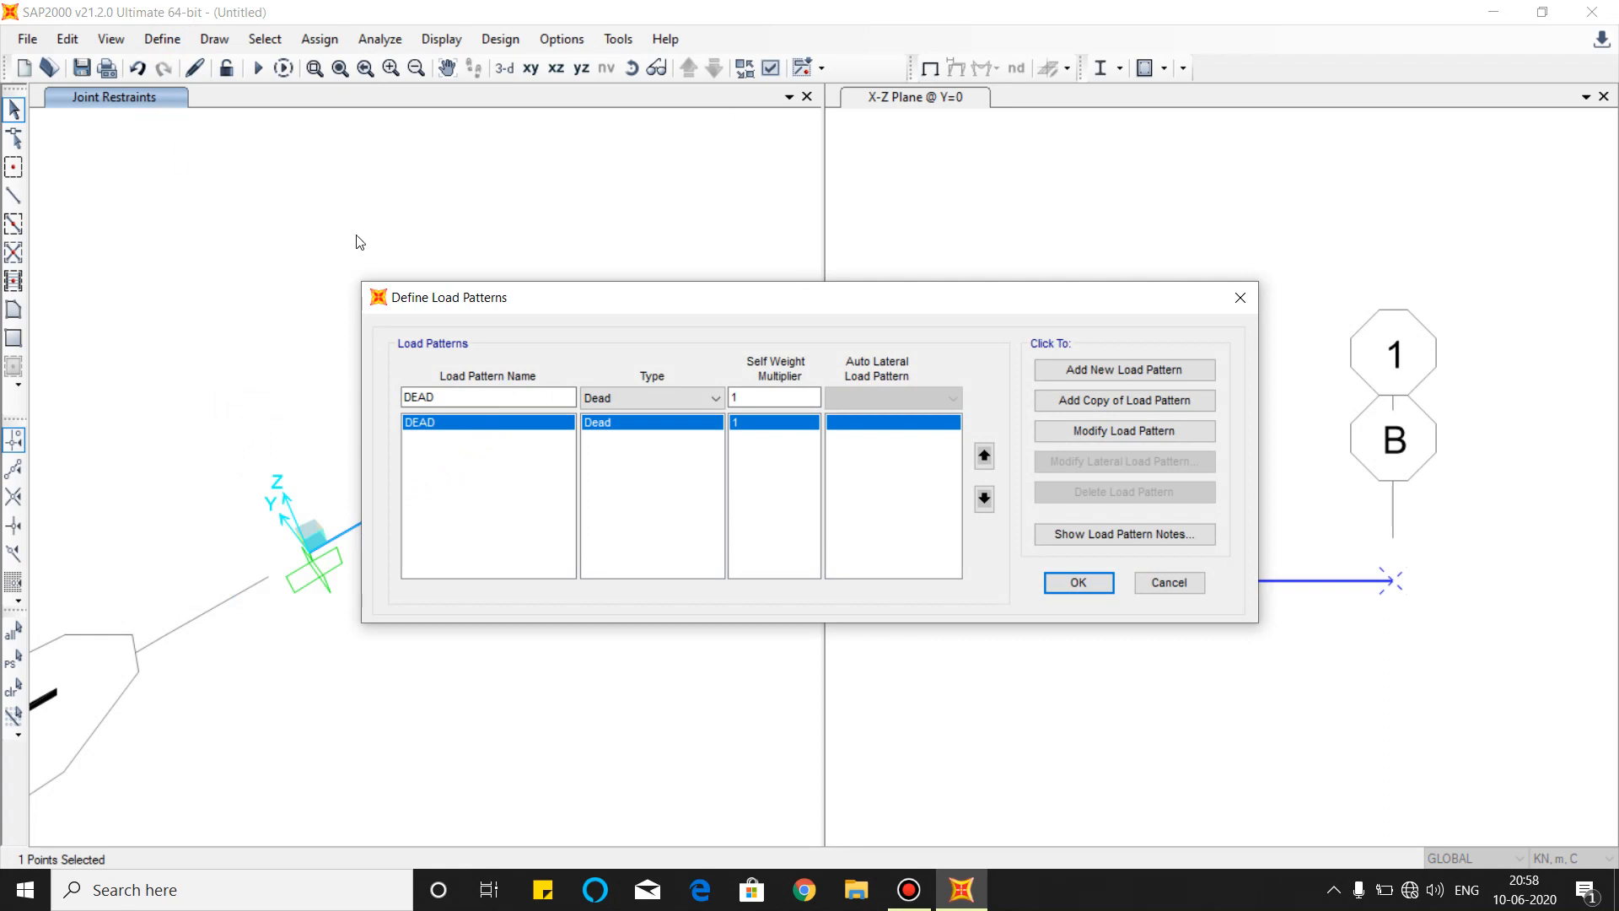
{"action": "left_click", "coordinate": [1122, 369]}
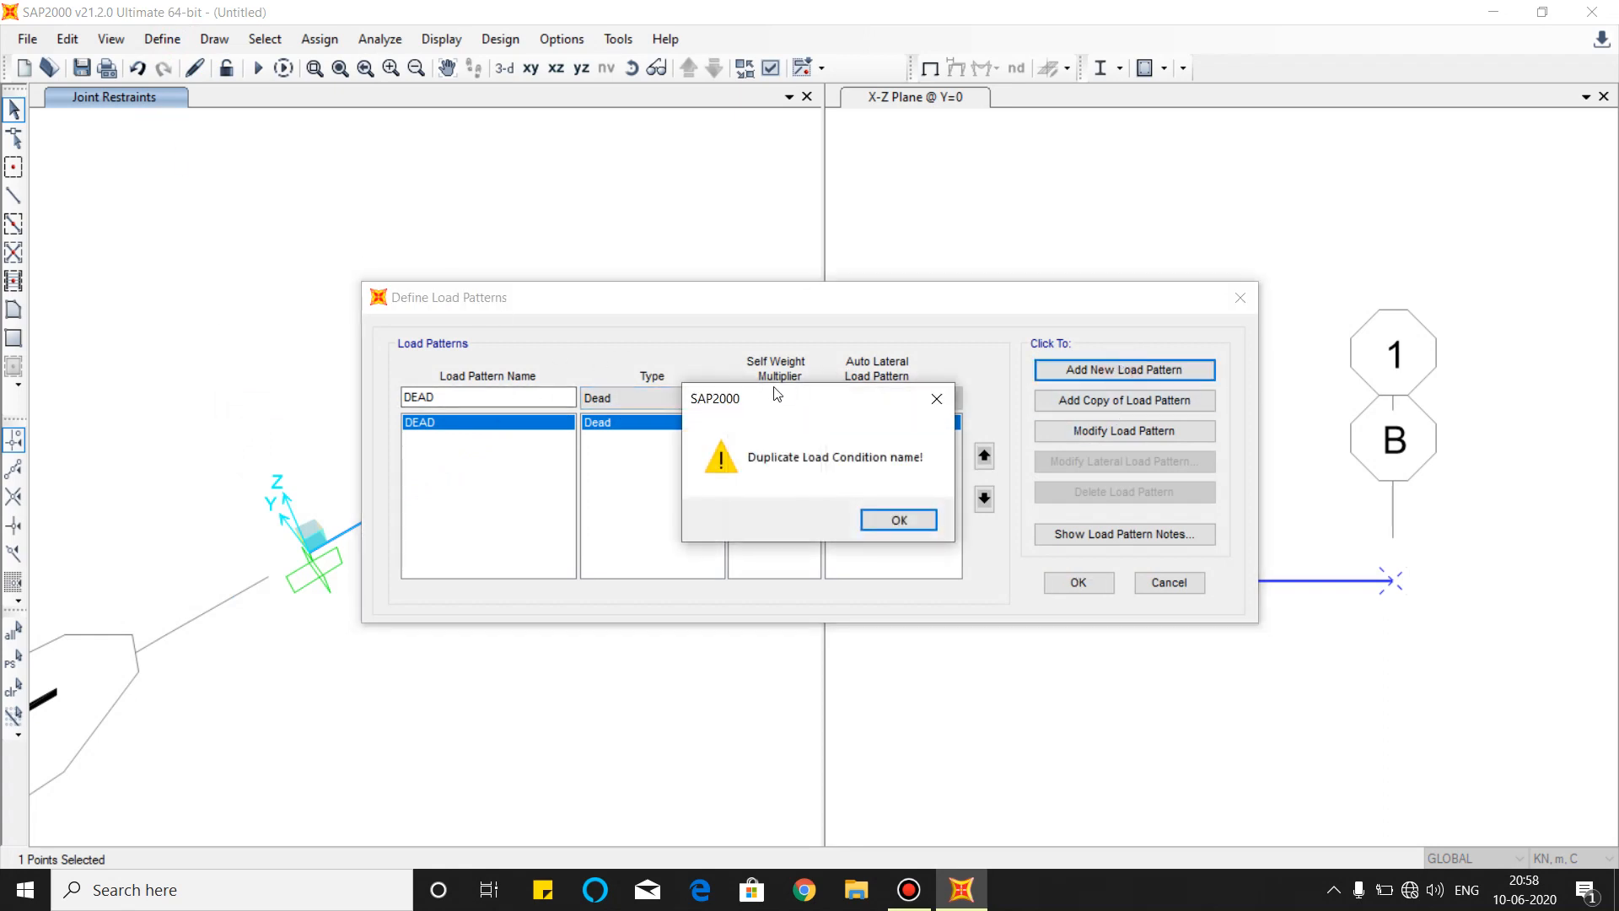
{"action": "left_click", "coordinate": [896, 522]}
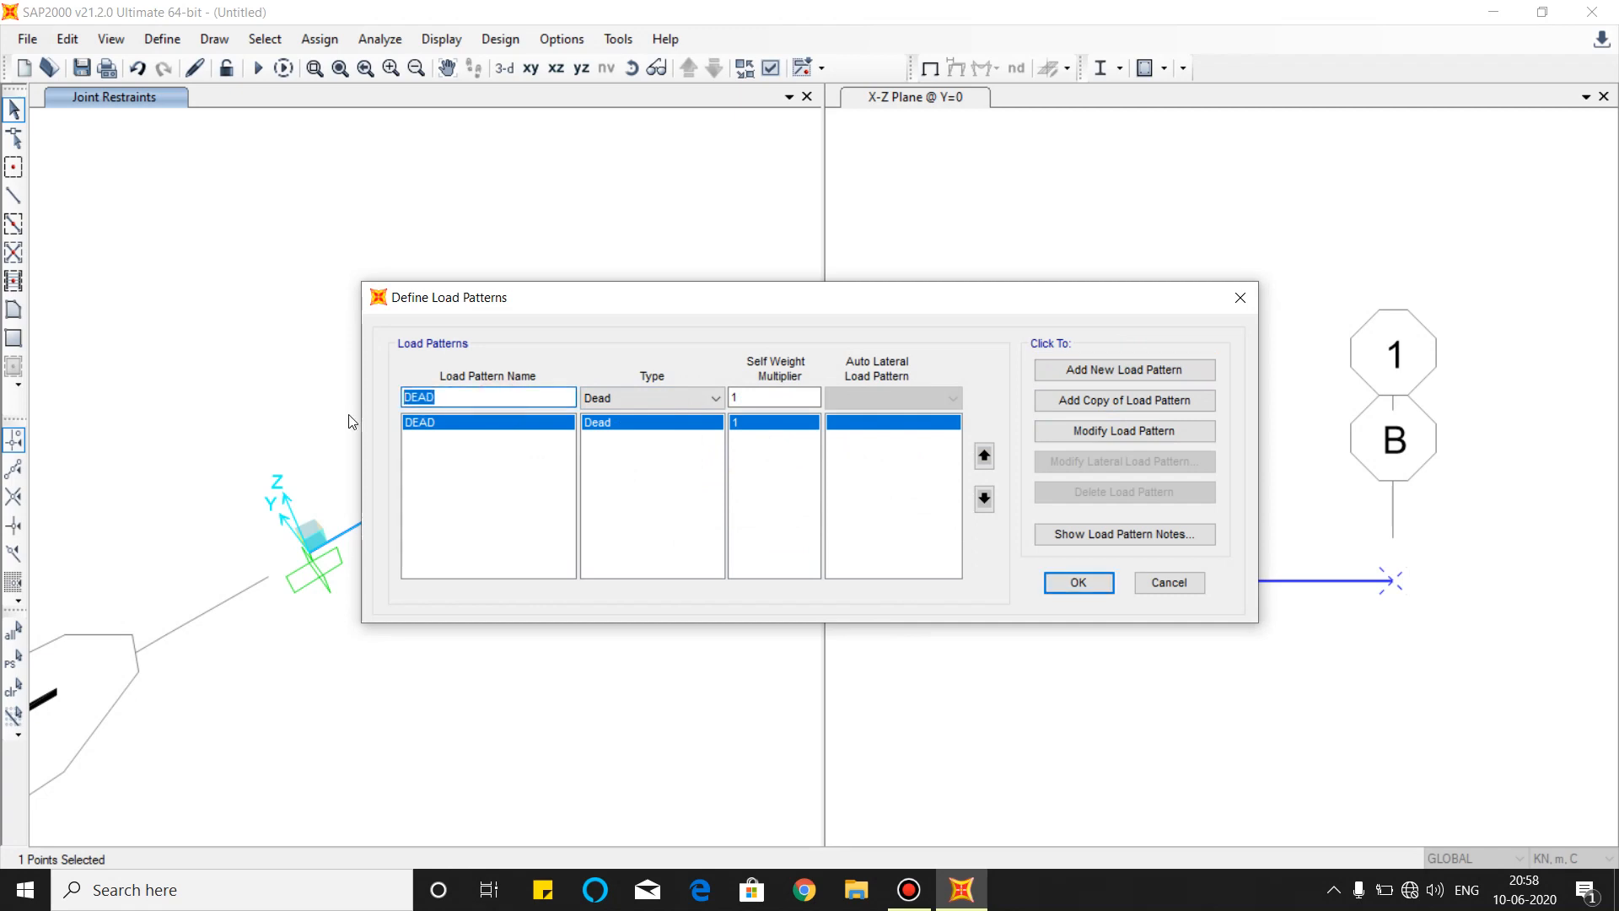
{"action": "type", "text": "LIVE"}
{"action": "left_click", "coordinate": [635, 398]}
{"action": "left_click", "coordinate": [614, 442]}
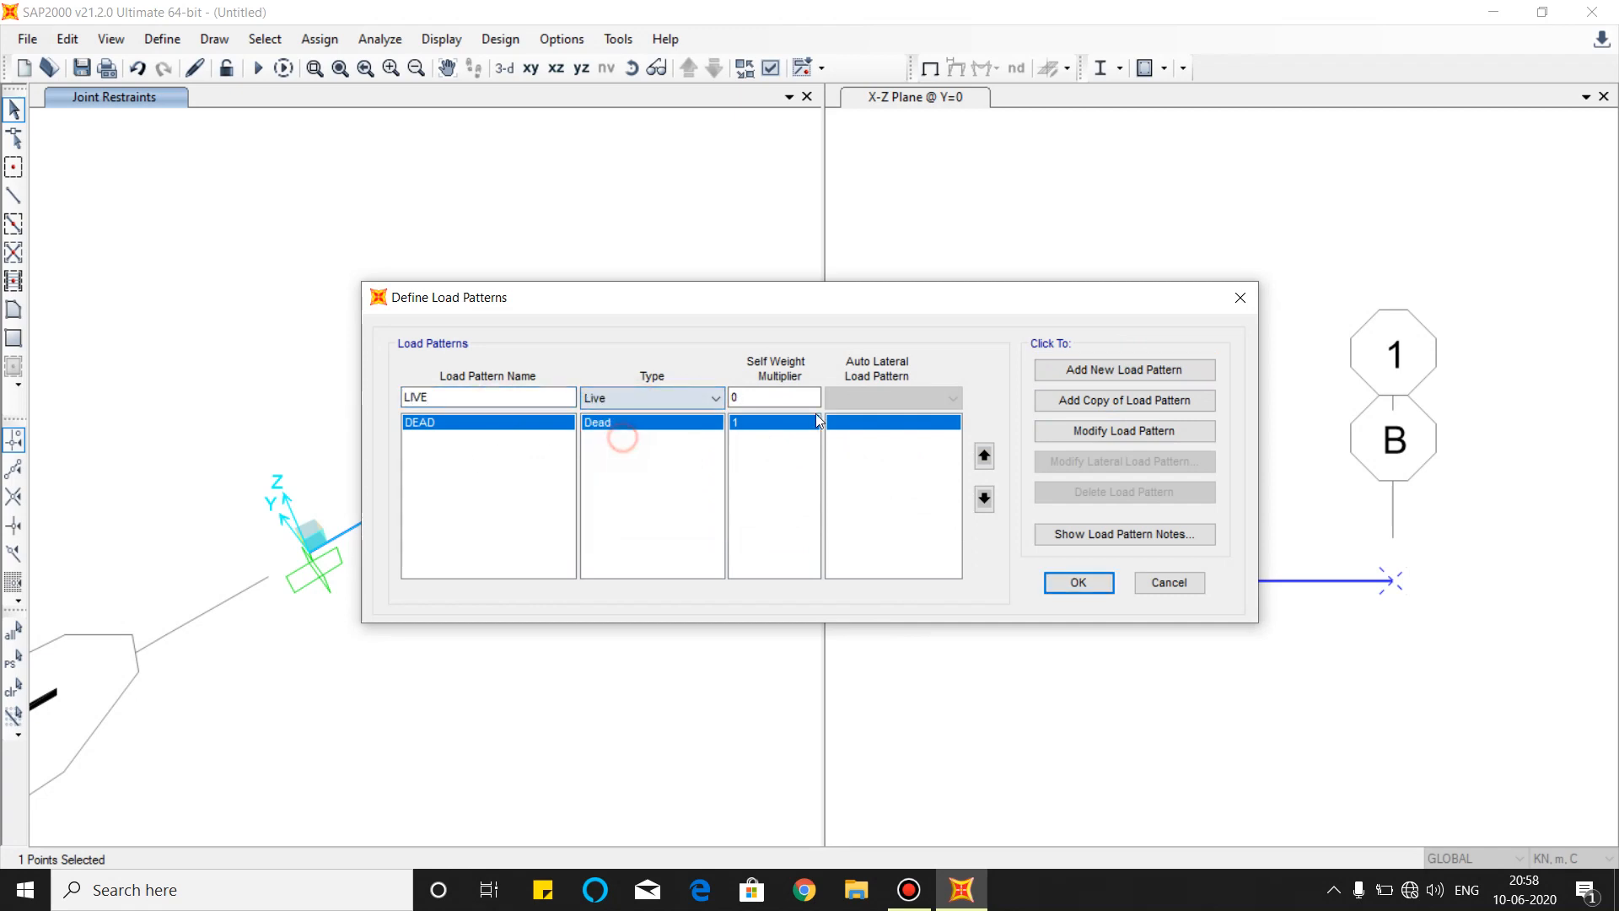
{"action": "left_click", "coordinate": [1130, 371]}
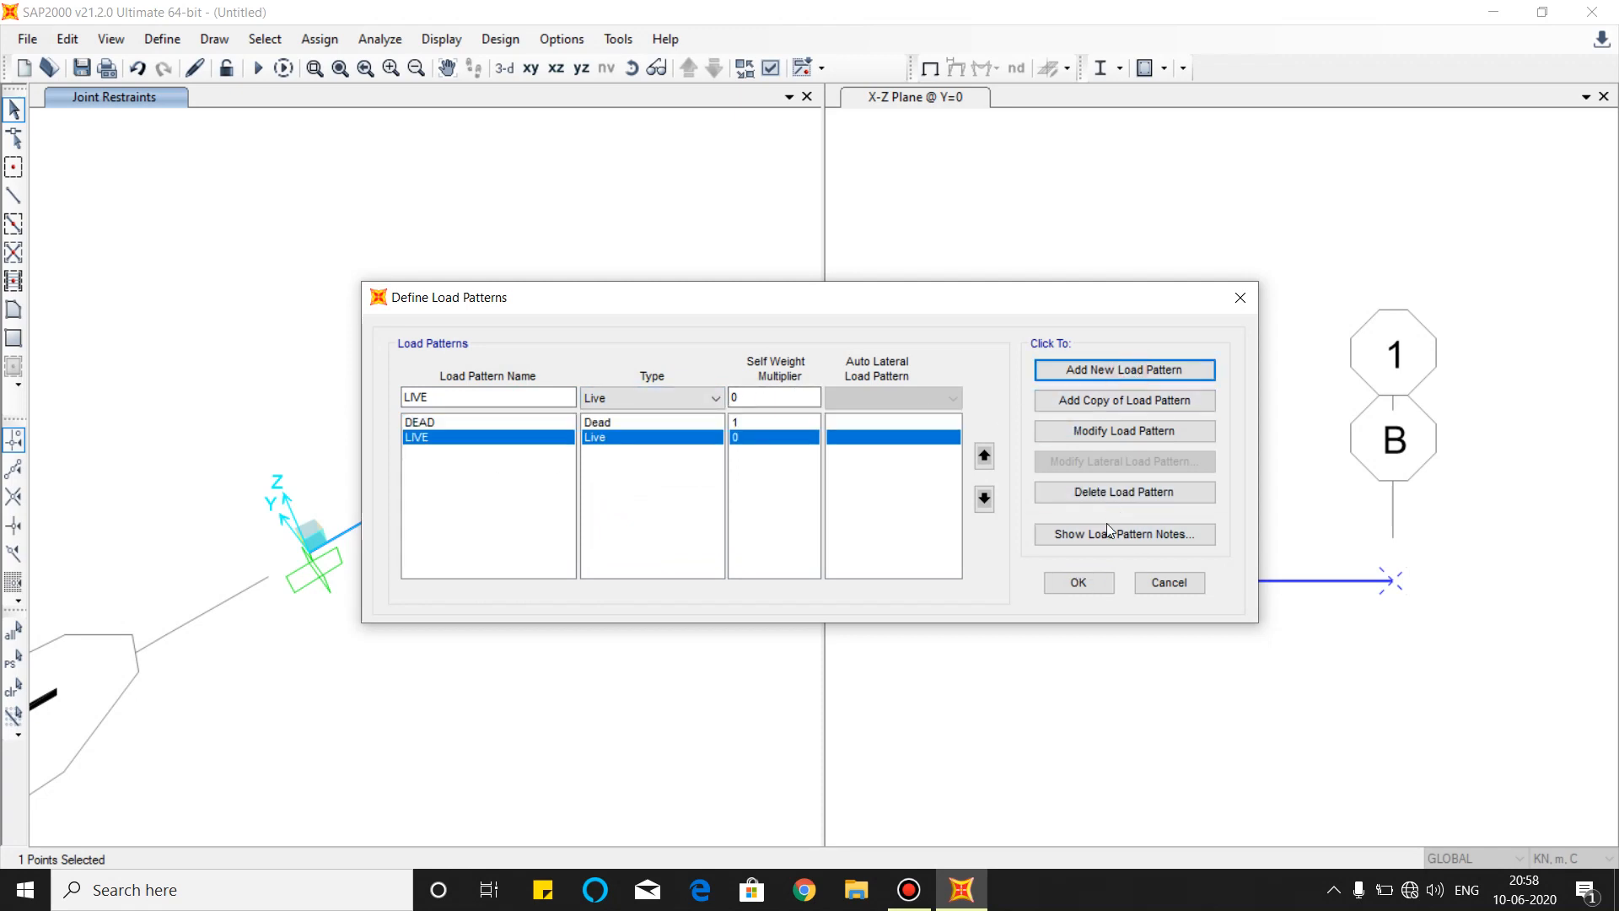
{"action": "left_click", "coordinate": [1085, 593]}
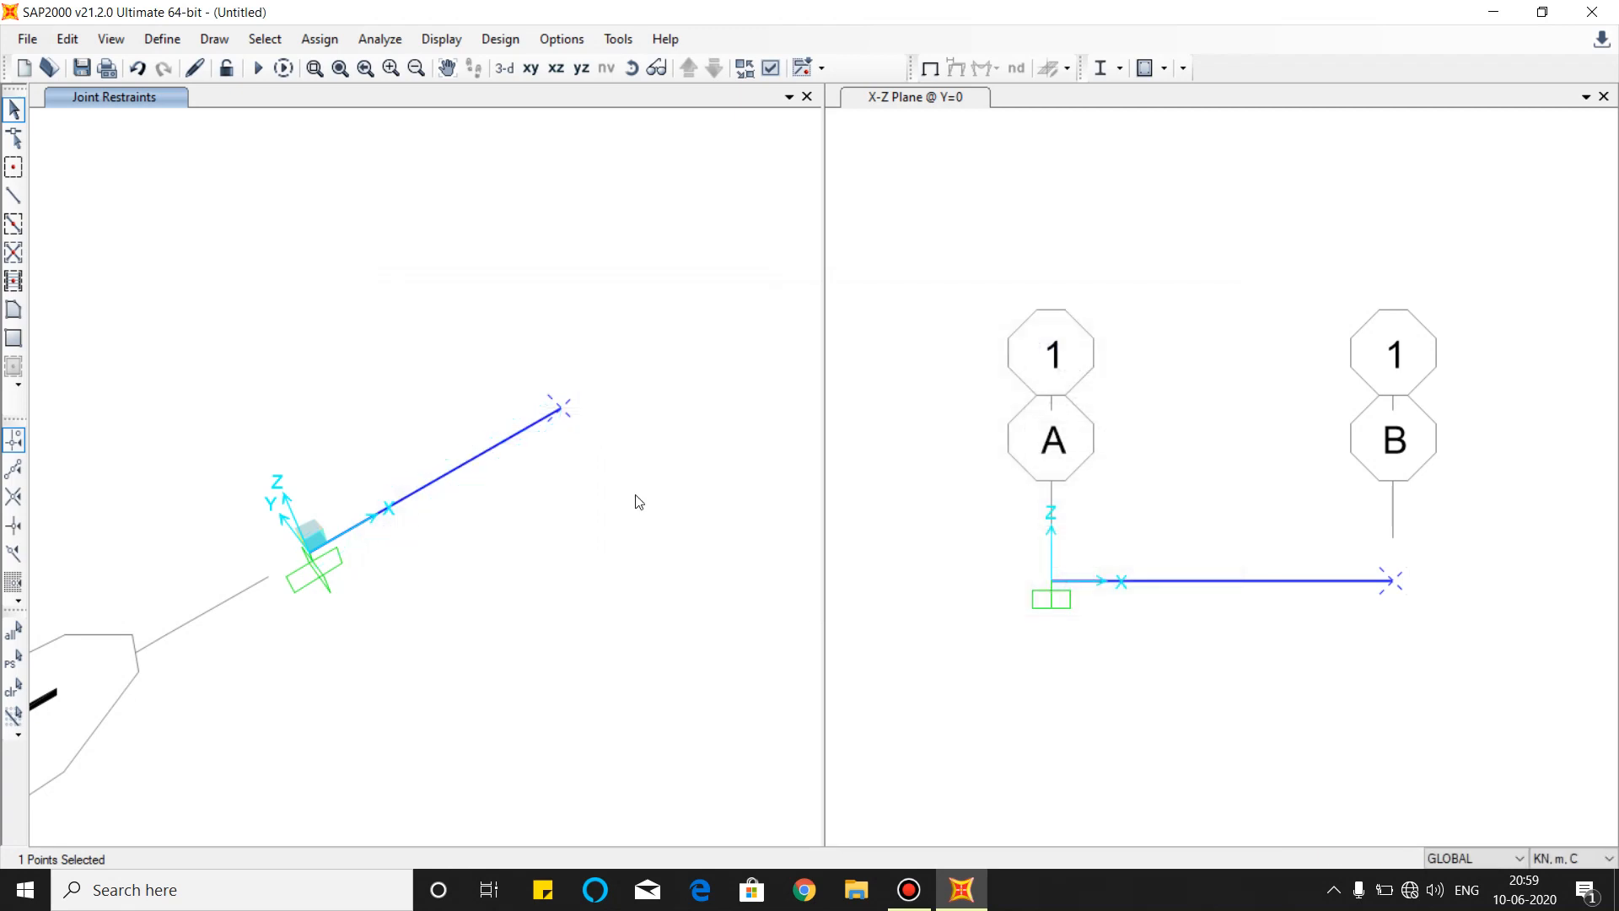
Delete the MODAL load case from the defined load cases.
{"action": "left_click", "coordinate": [162, 39]}
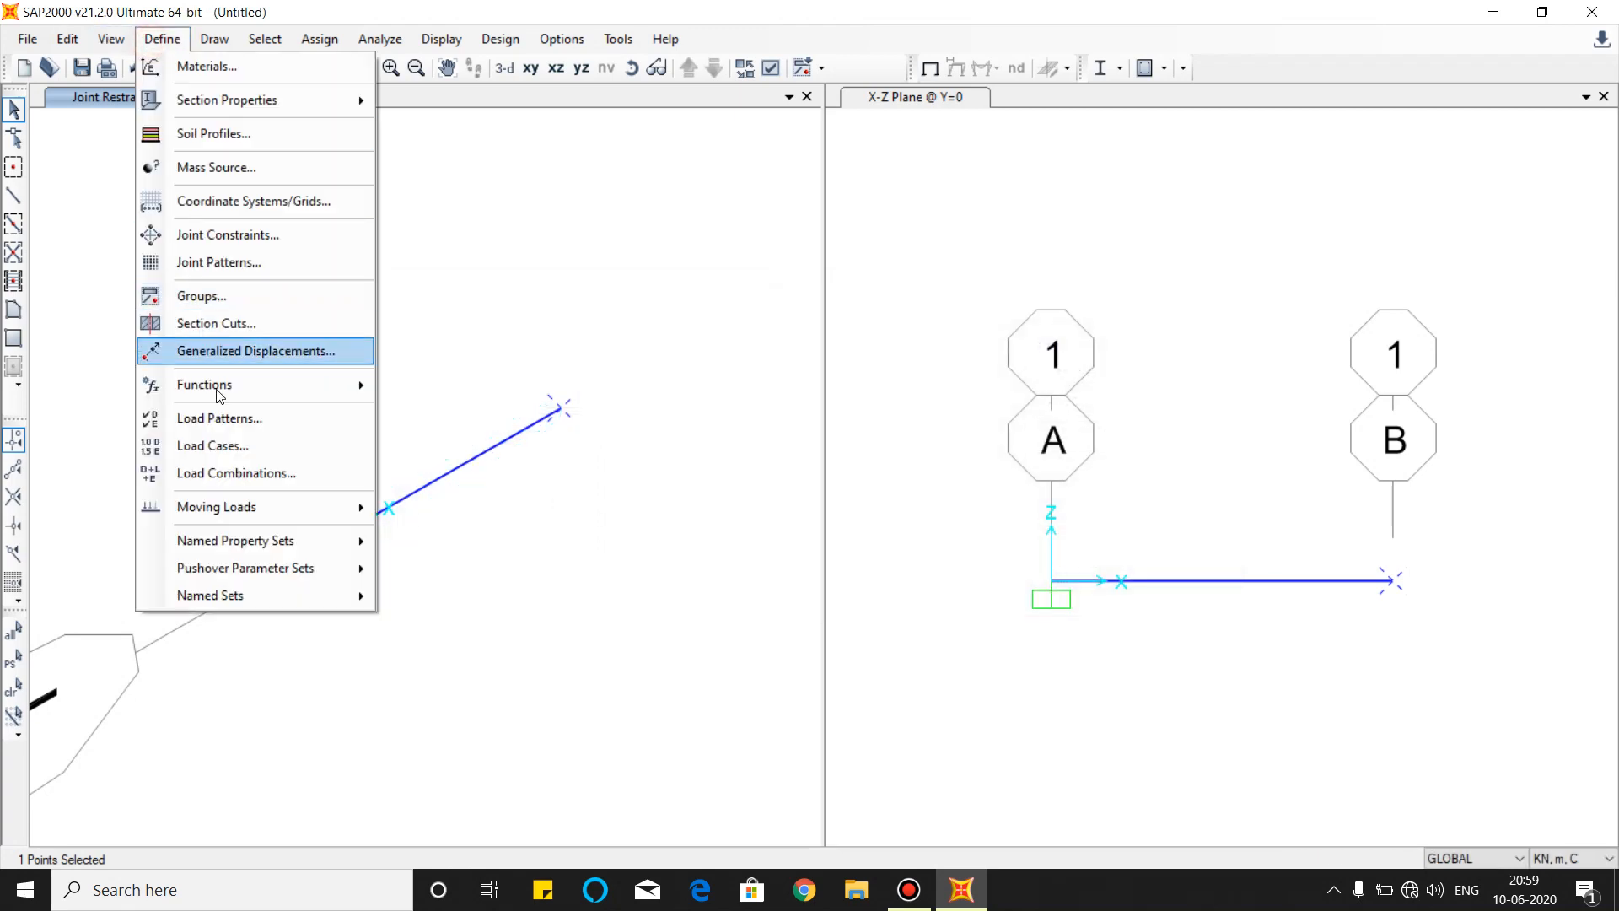
{"action": "left_click", "coordinate": [219, 445]}
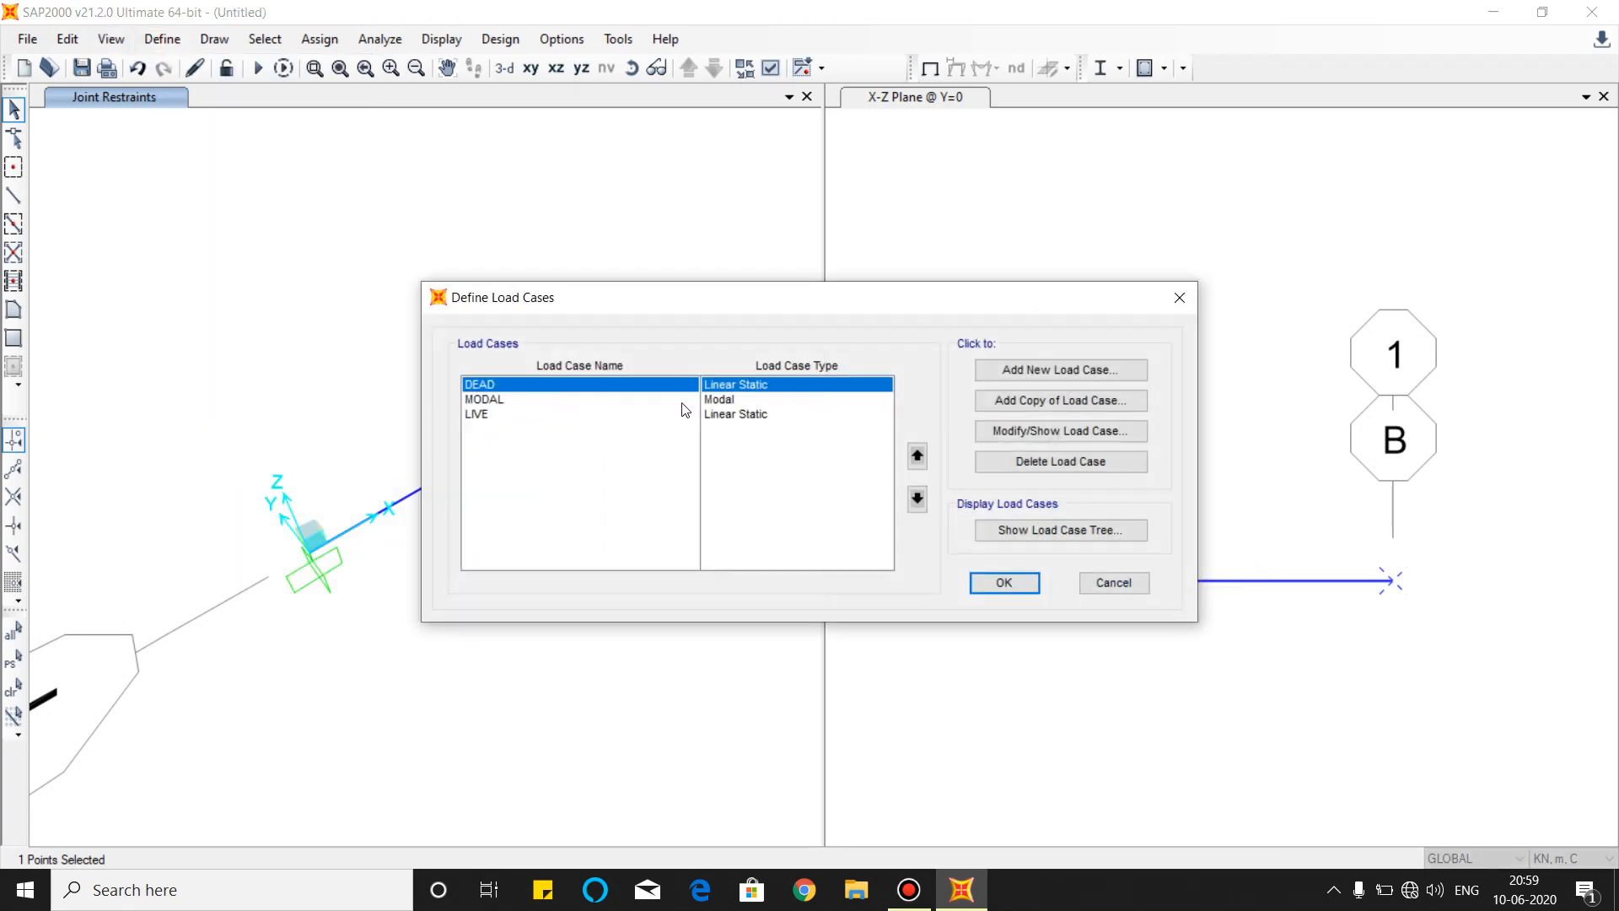
{"action": "left_click", "coordinate": [496, 401]}
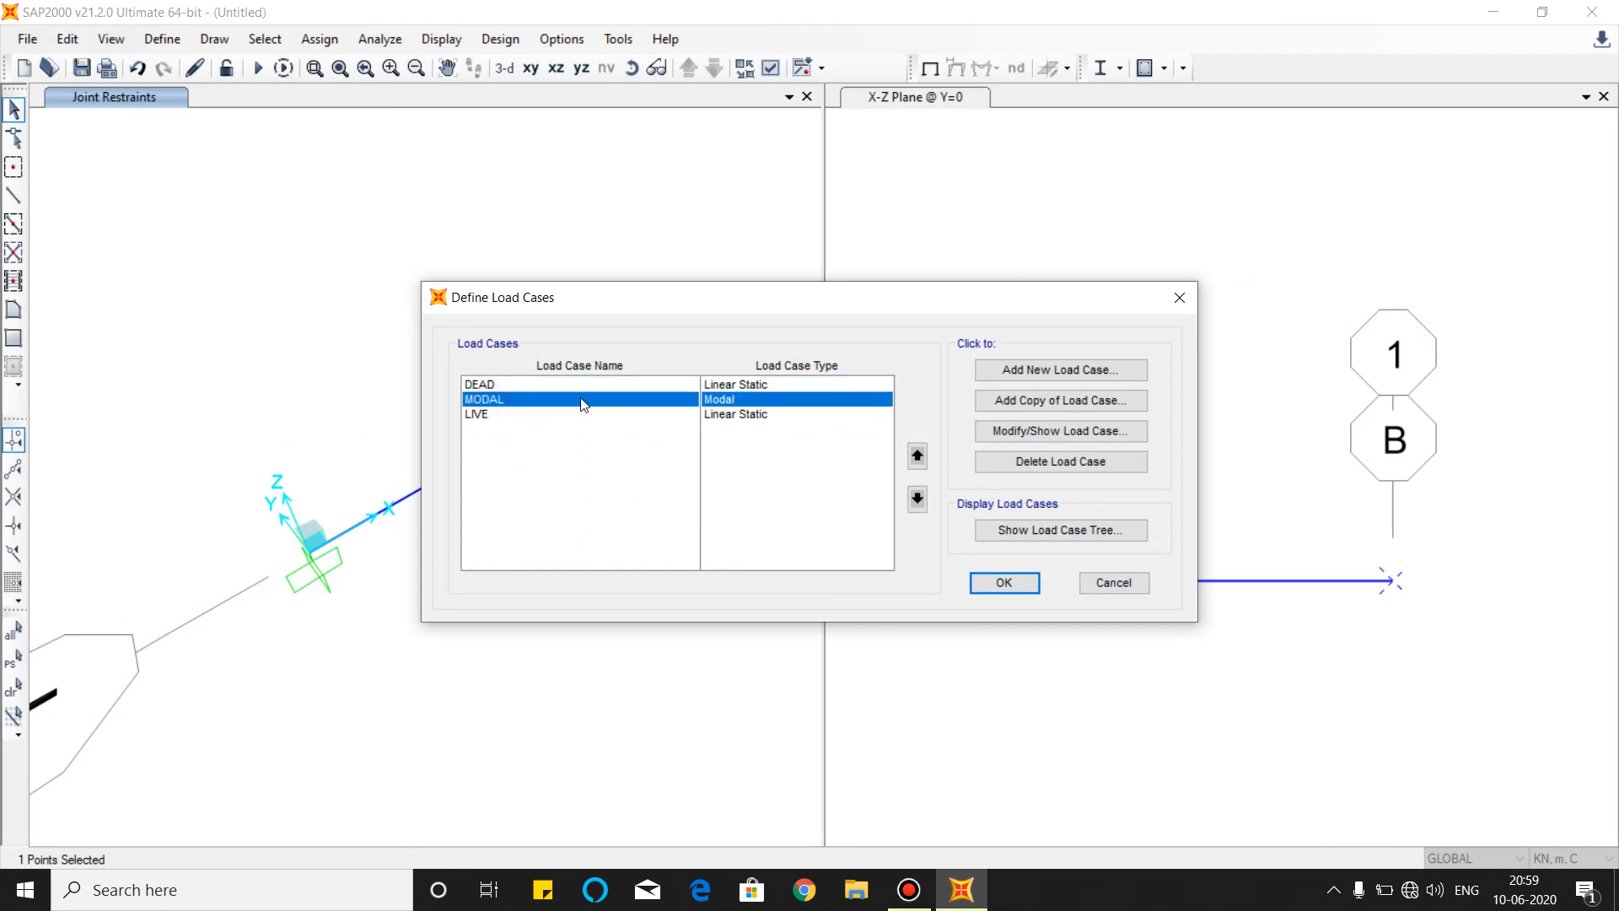
{"action": "left_click", "coordinate": [1033, 462]}
{"action": "left_click", "coordinate": [834, 520]}
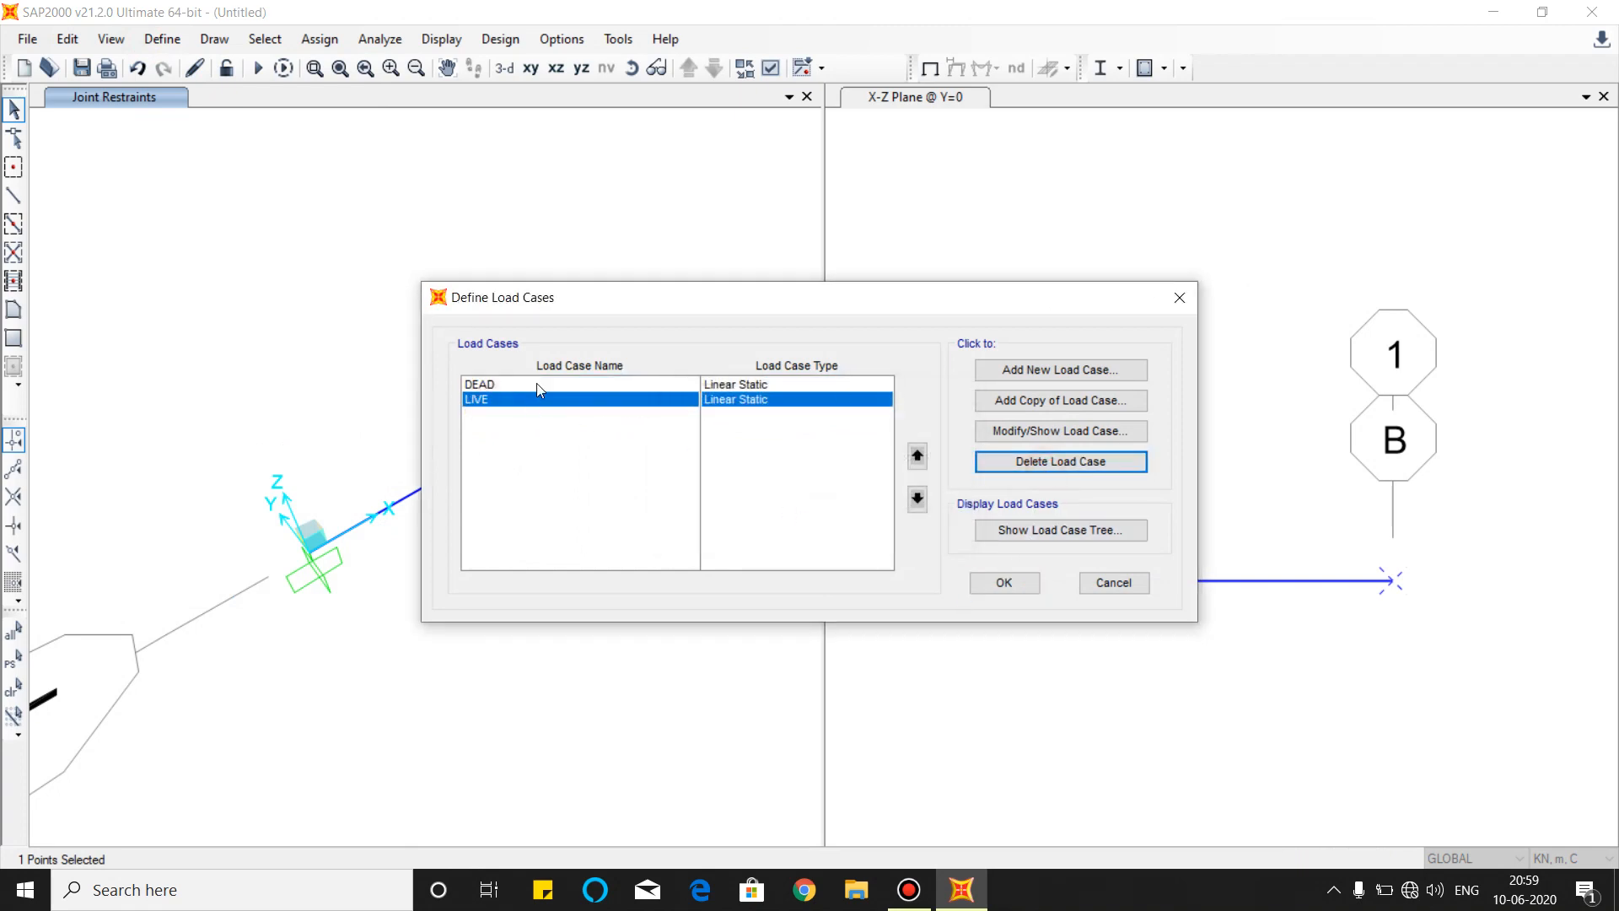
{"action": "left_click", "coordinate": [1004, 583]}
Define a Linear Add load combination COMB1 from the DEAD and LIVE cases, each with a scale factor of 1.
{"action": "left_click", "coordinate": [162, 39]}
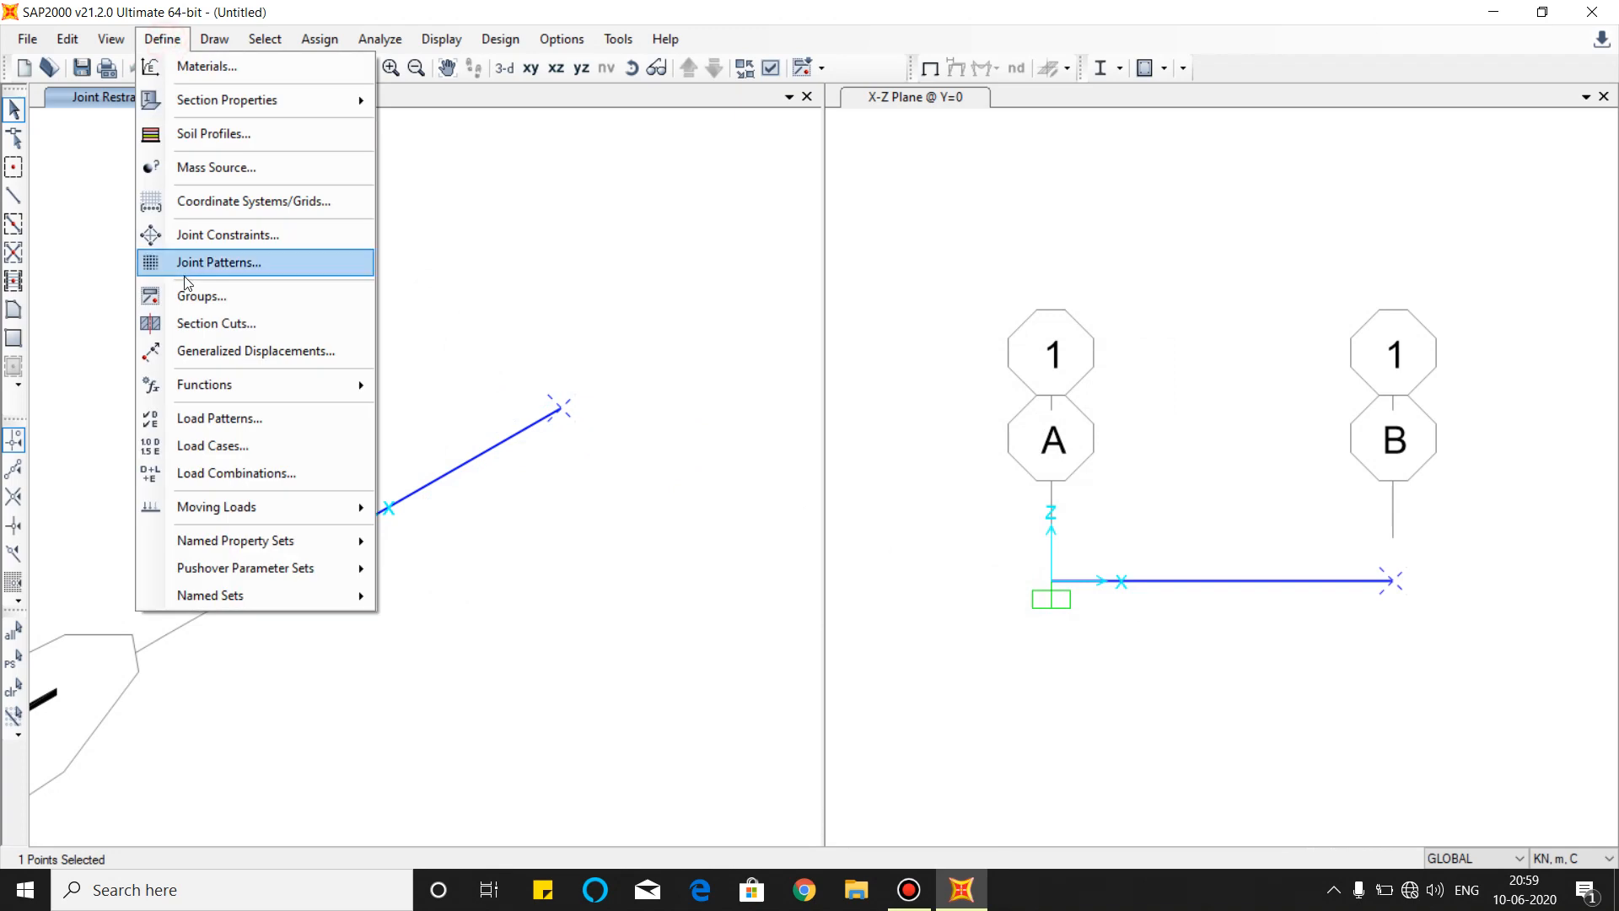
{"action": "left_click", "coordinate": [195, 473]}
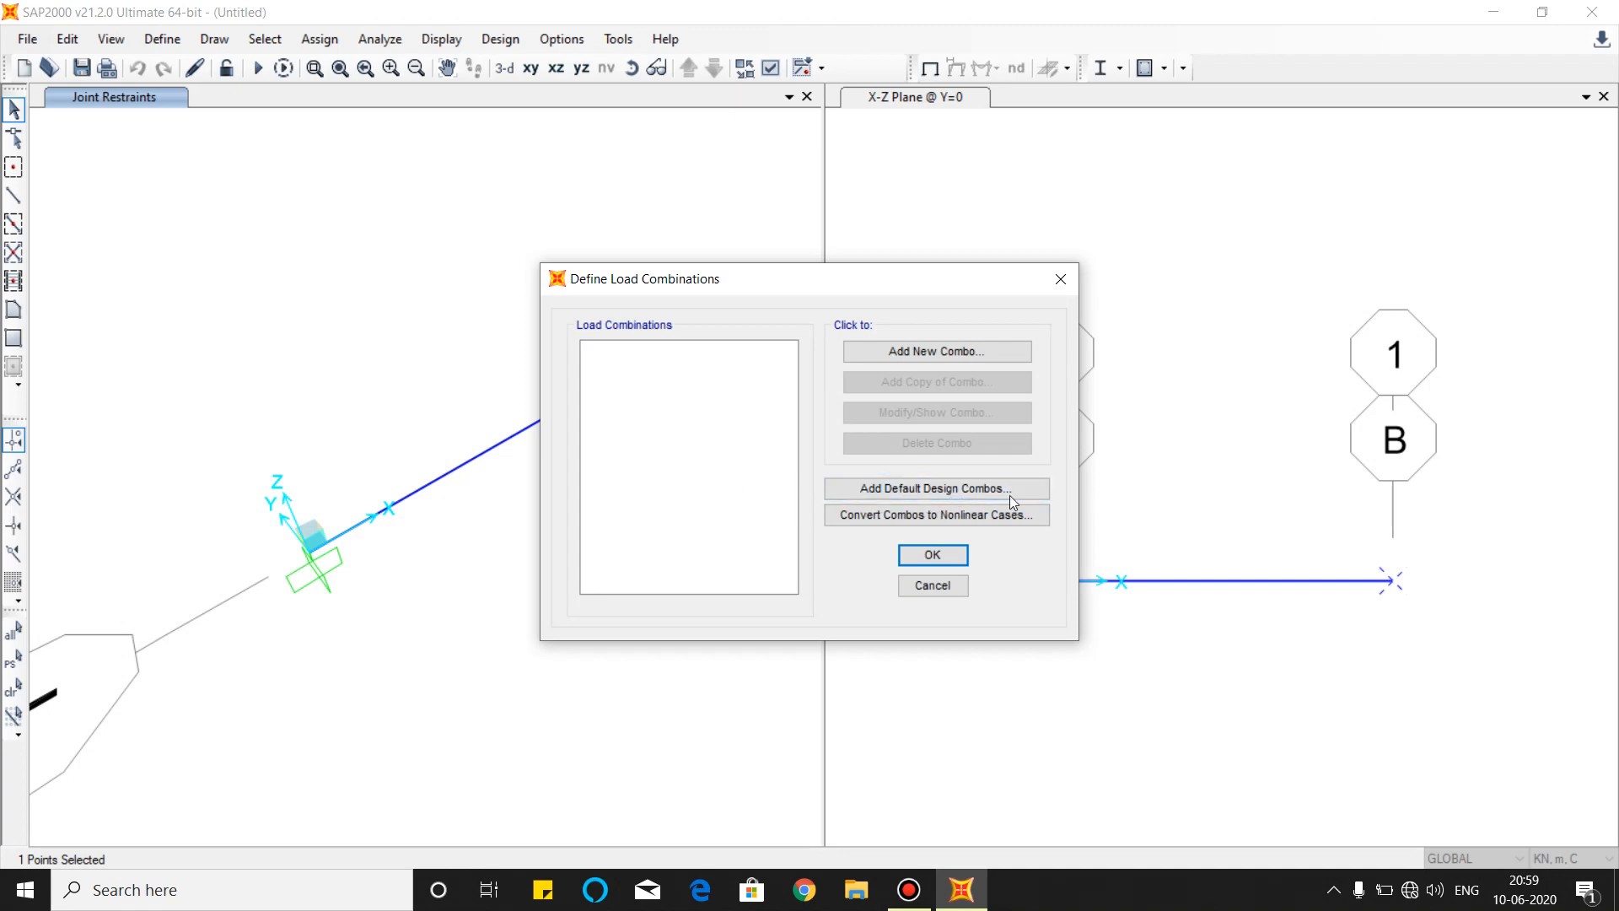
{"action": "left_click", "coordinate": [914, 352]}
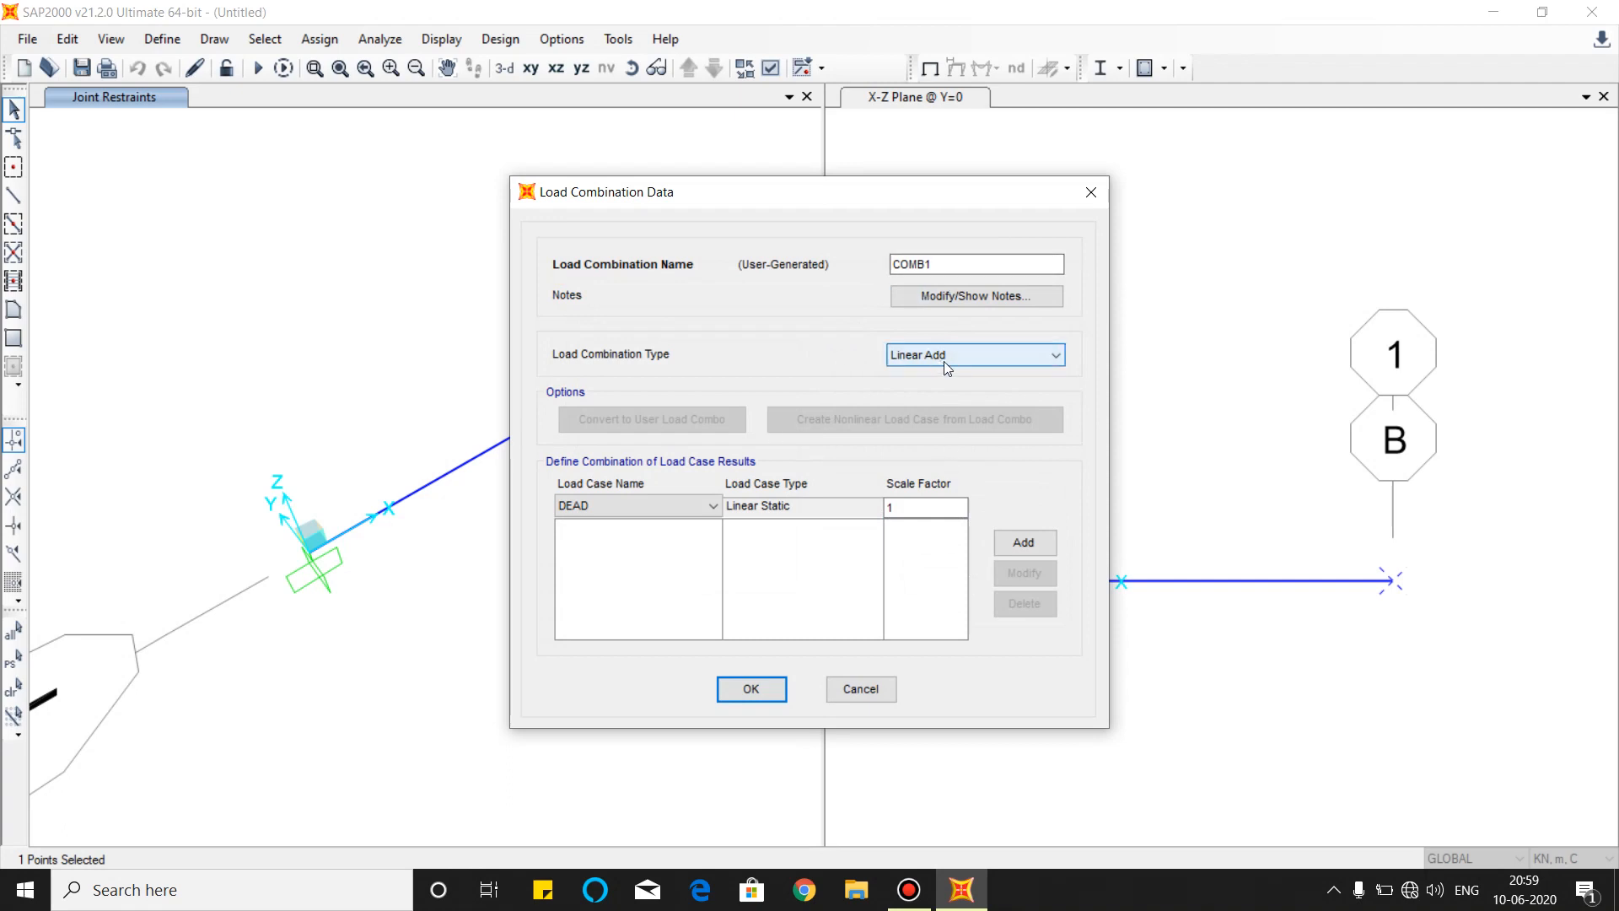
{"action": "left_click", "coordinate": [707, 507]}
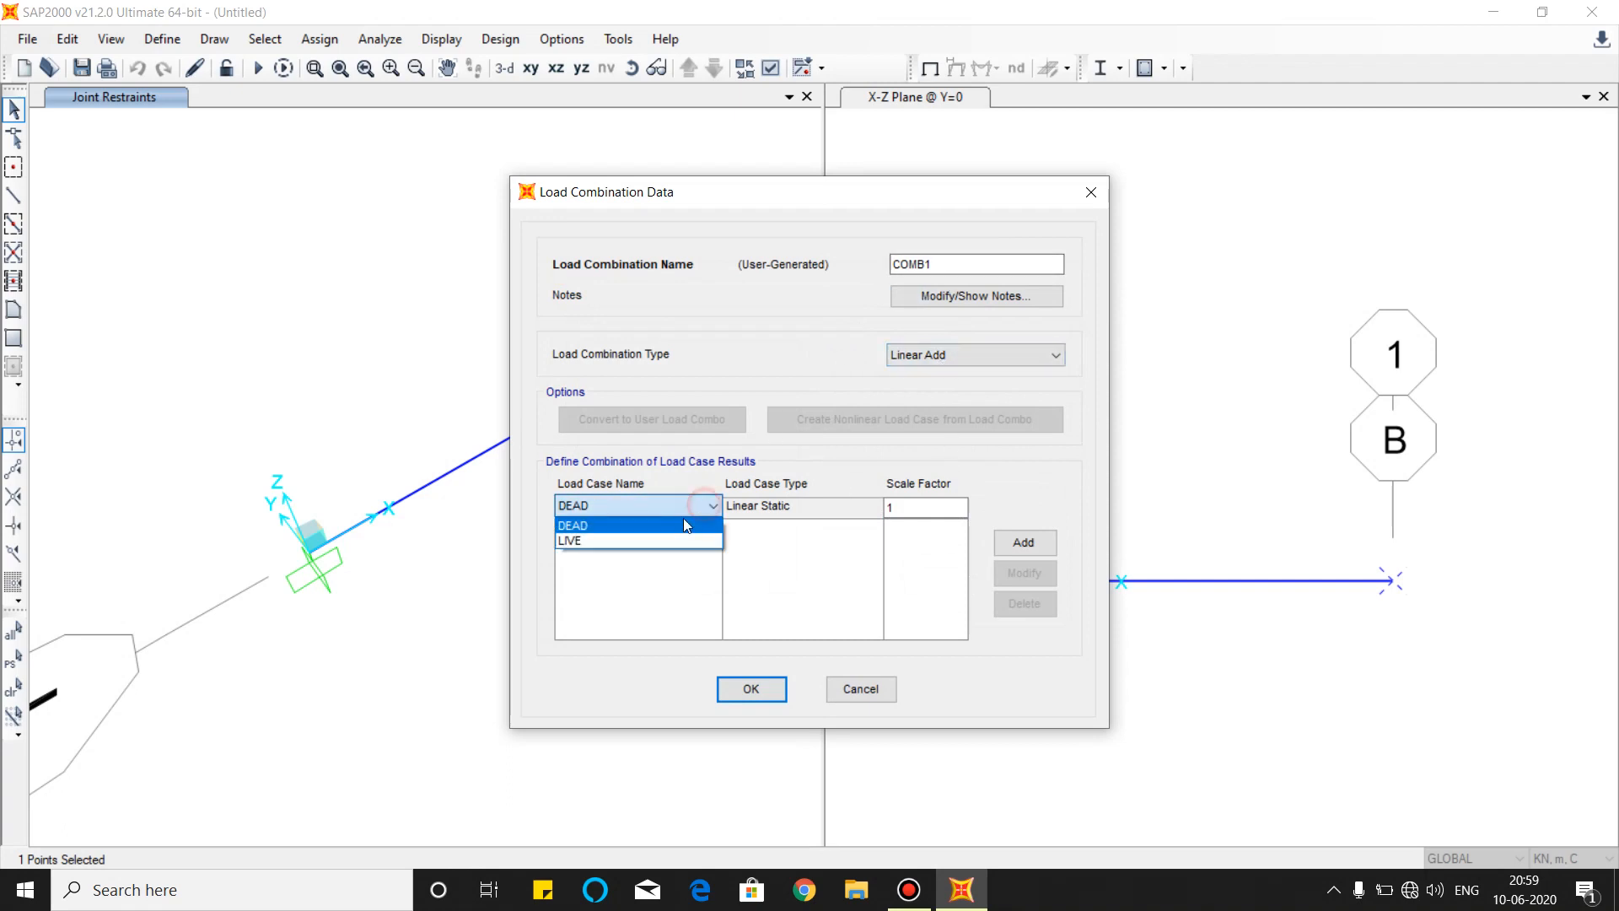
{"action": "left_click", "coordinate": [670, 504]}
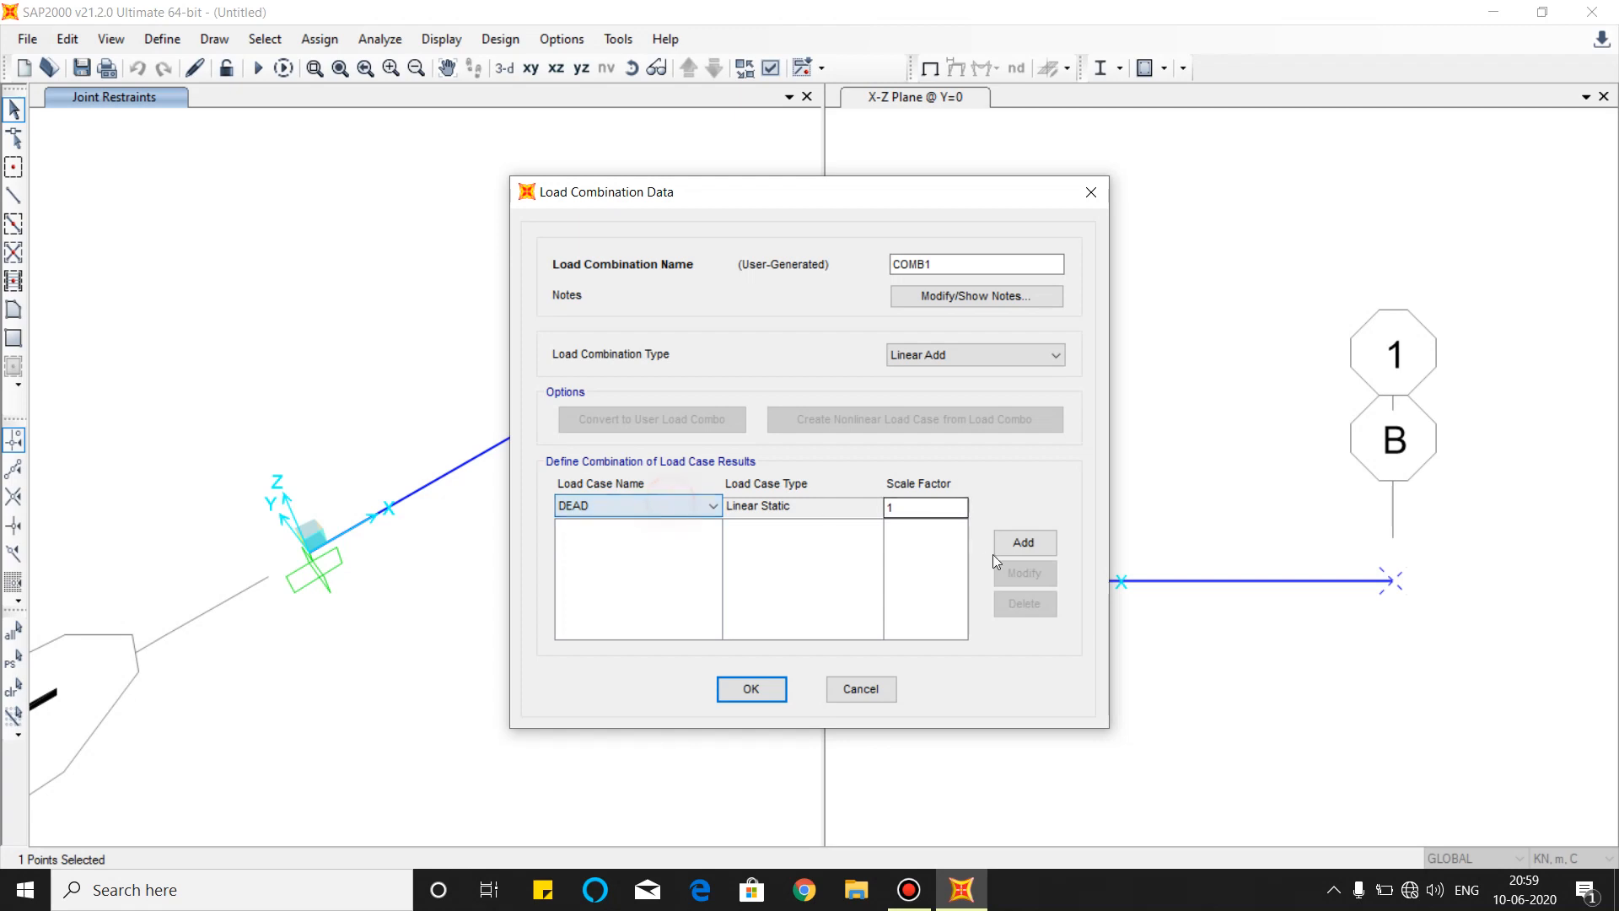
{"action": "left_click", "coordinate": [1018, 542]}
{"action": "left_click", "coordinate": [707, 506]}
{"action": "left_click", "coordinate": [599, 541]}
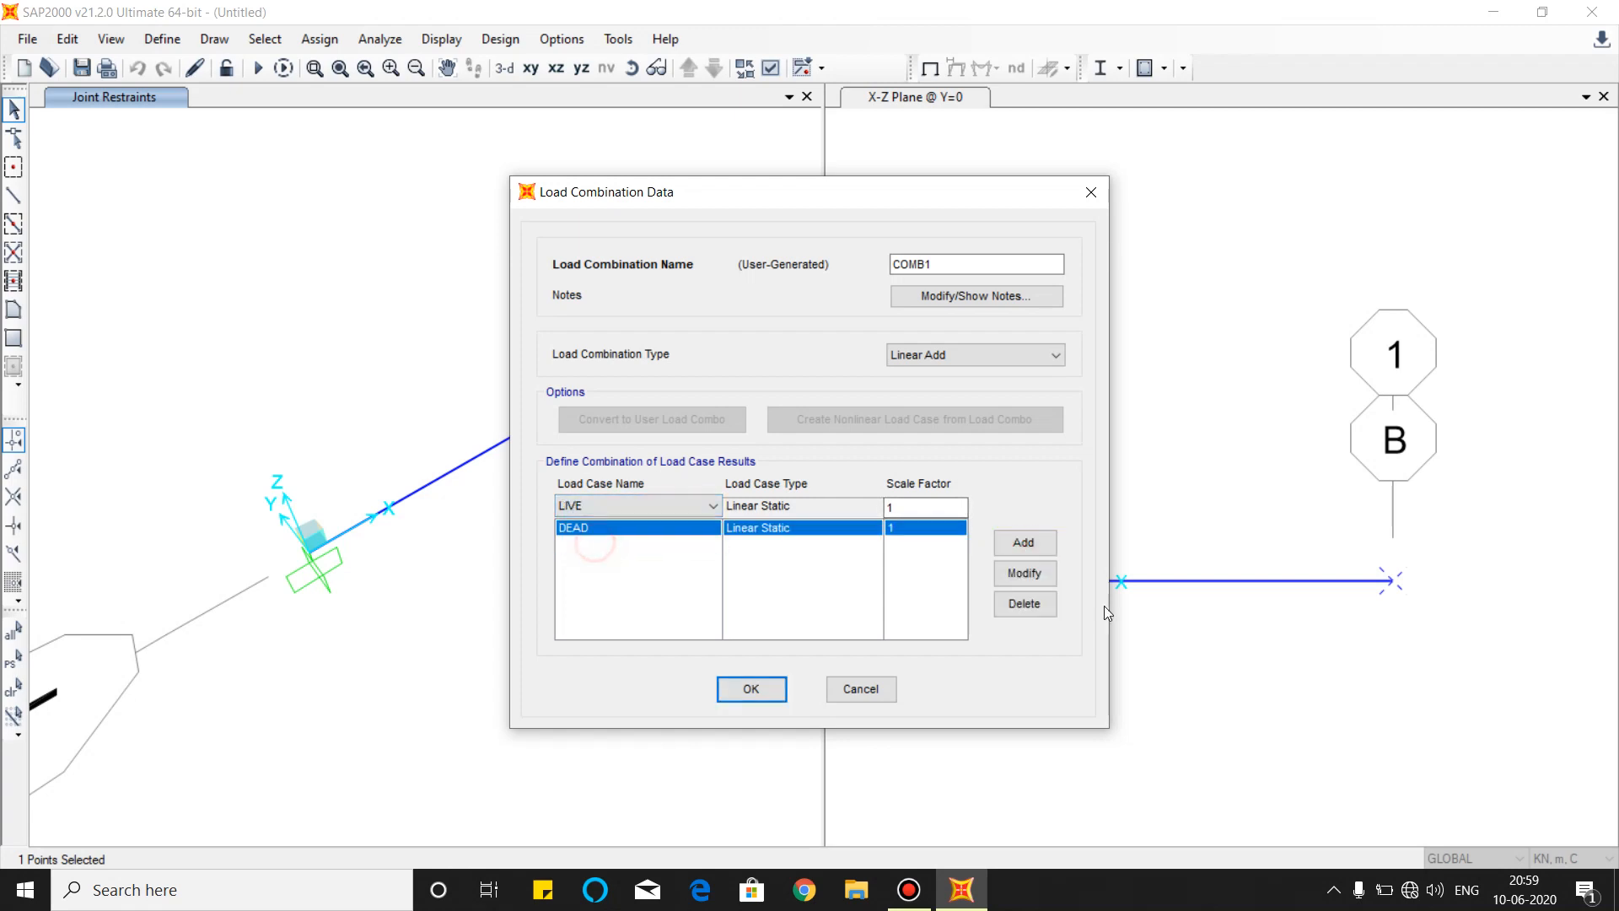
{"action": "left_click", "coordinate": [1038, 546]}
{"action": "left_click", "coordinate": [750, 688]}
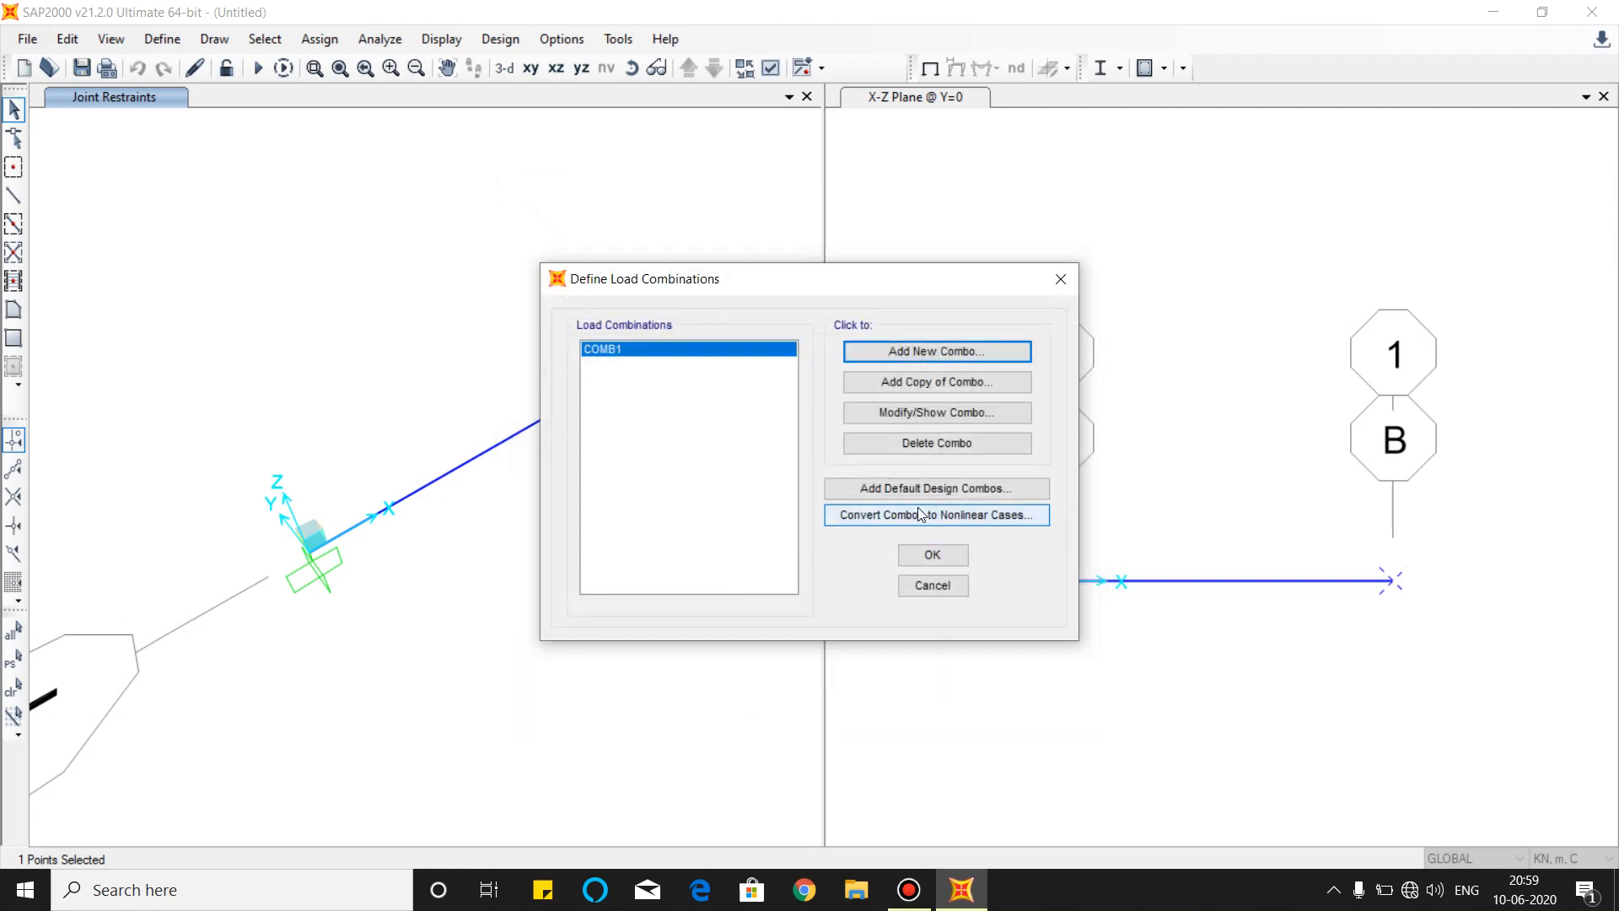
{"action": "left_click", "coordinate": [931, 555]}
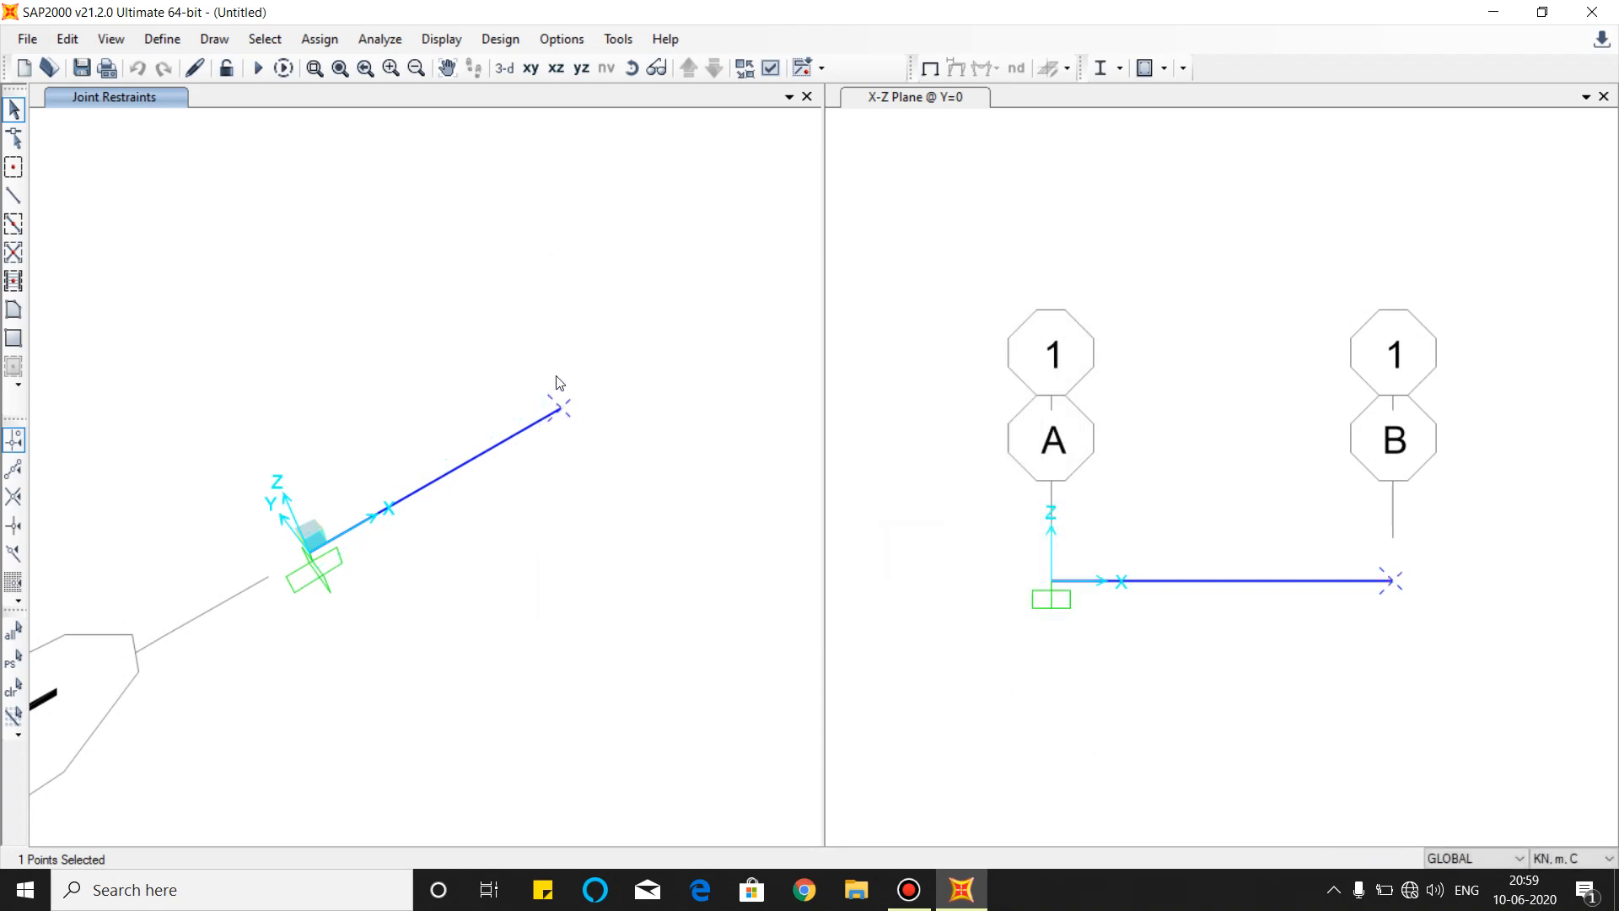
Assign a downward 100 kN joint force along global Z at the beam's free end under the LIVE load pattern.
{"action": "left_click", "coordinate": [319, 38]}
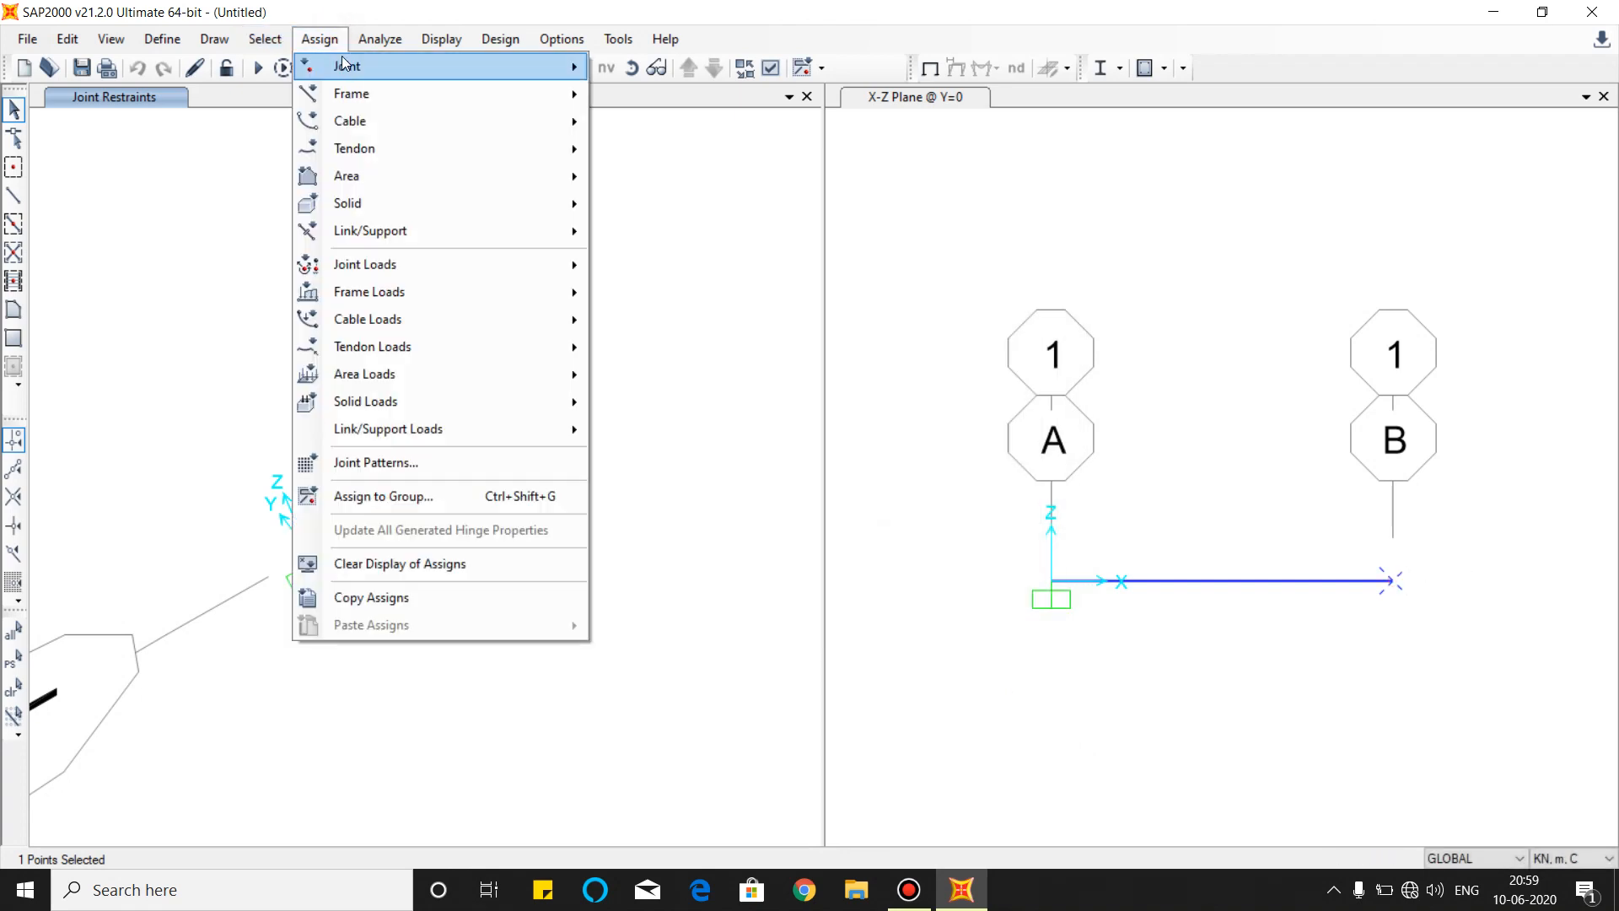
{"action": "mouse_move", "coordinate": [348, 69]}
{"action": "mouse_move", "coordinate": [544, 260]}
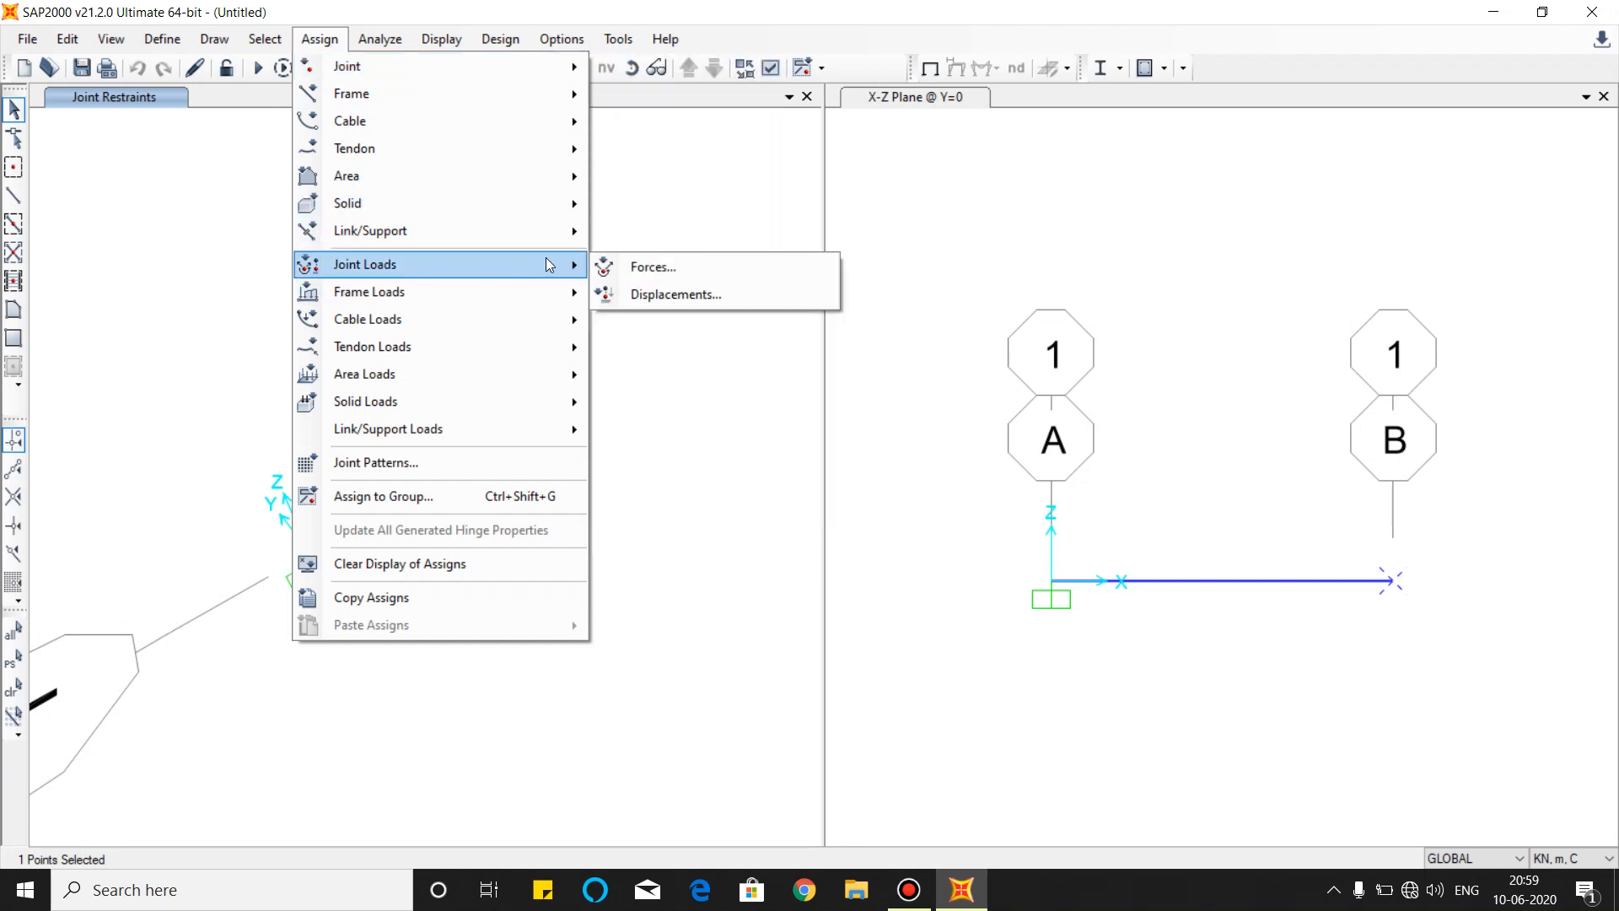
{"action": "left_click", "coordinate": [657, 266]}
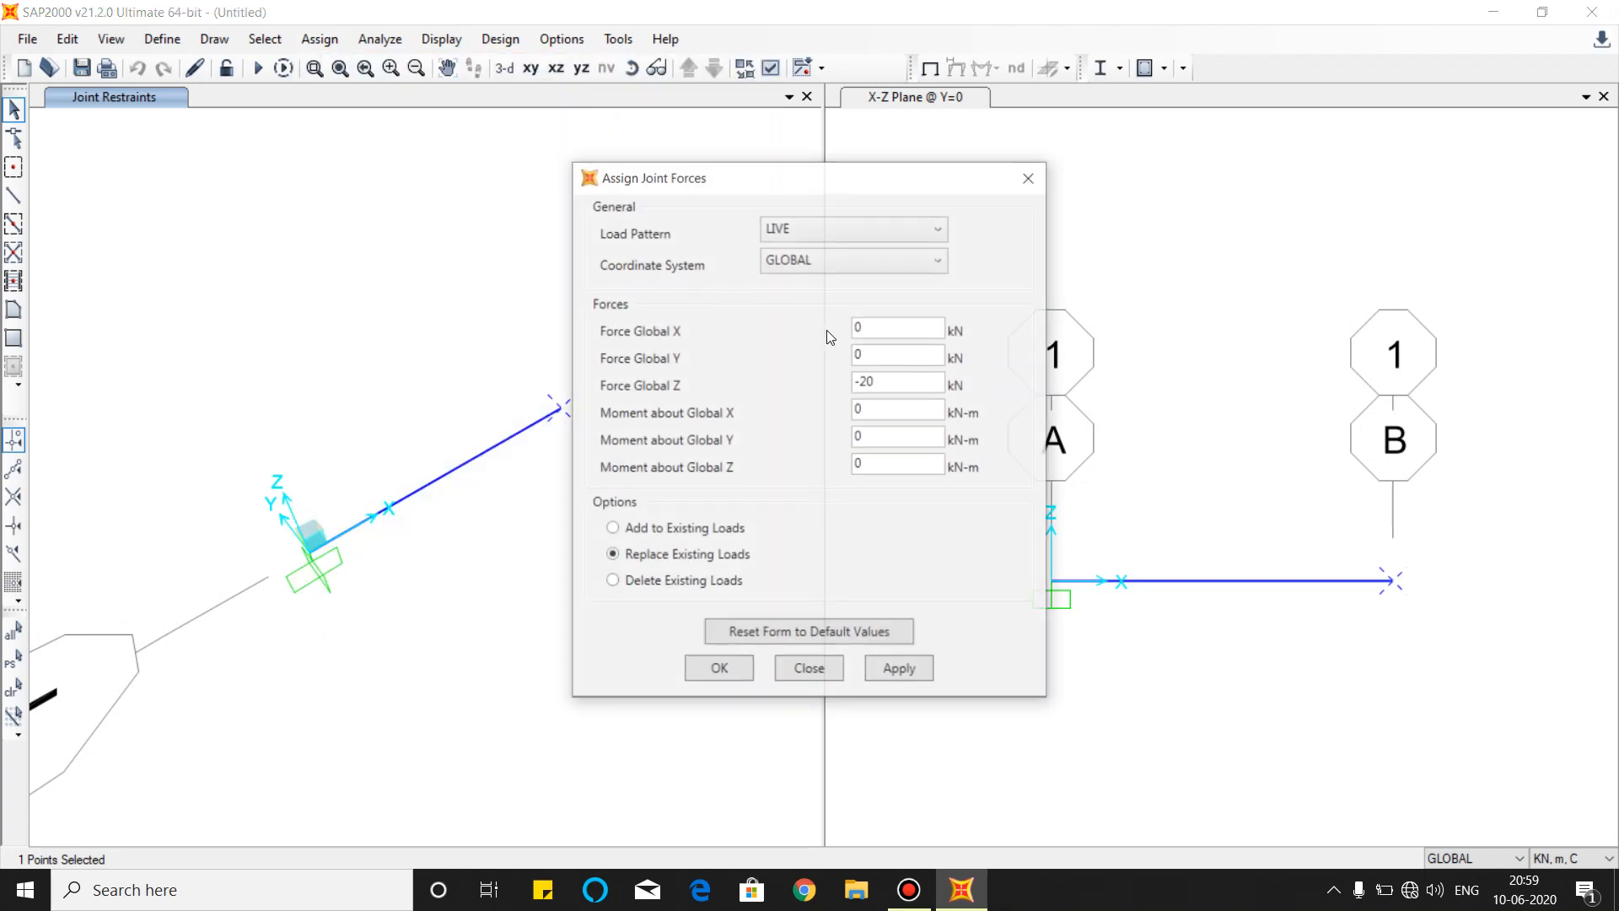
{"action": "left_click", "coordinate": [801, 231]}
{"action": "left_click", "coordinate": [801, 231]}
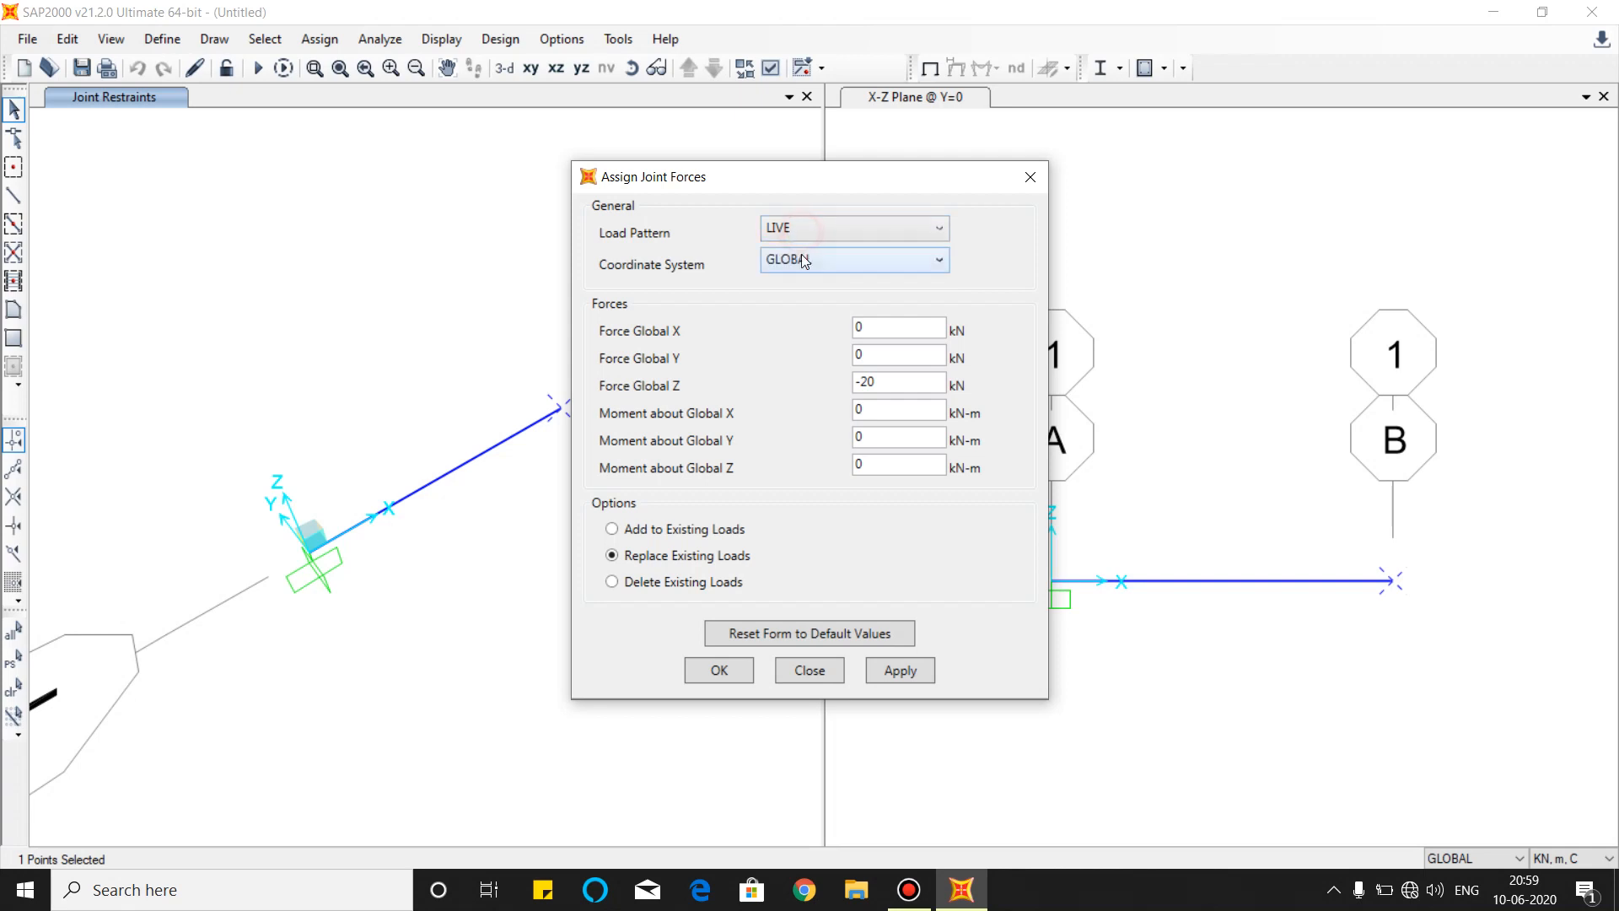
{"action": "left_click", "coordinate": [899, 380]}
{"action": "type", "text": "100"}
{"action": "left_click", "coordinate": [749, 670]}
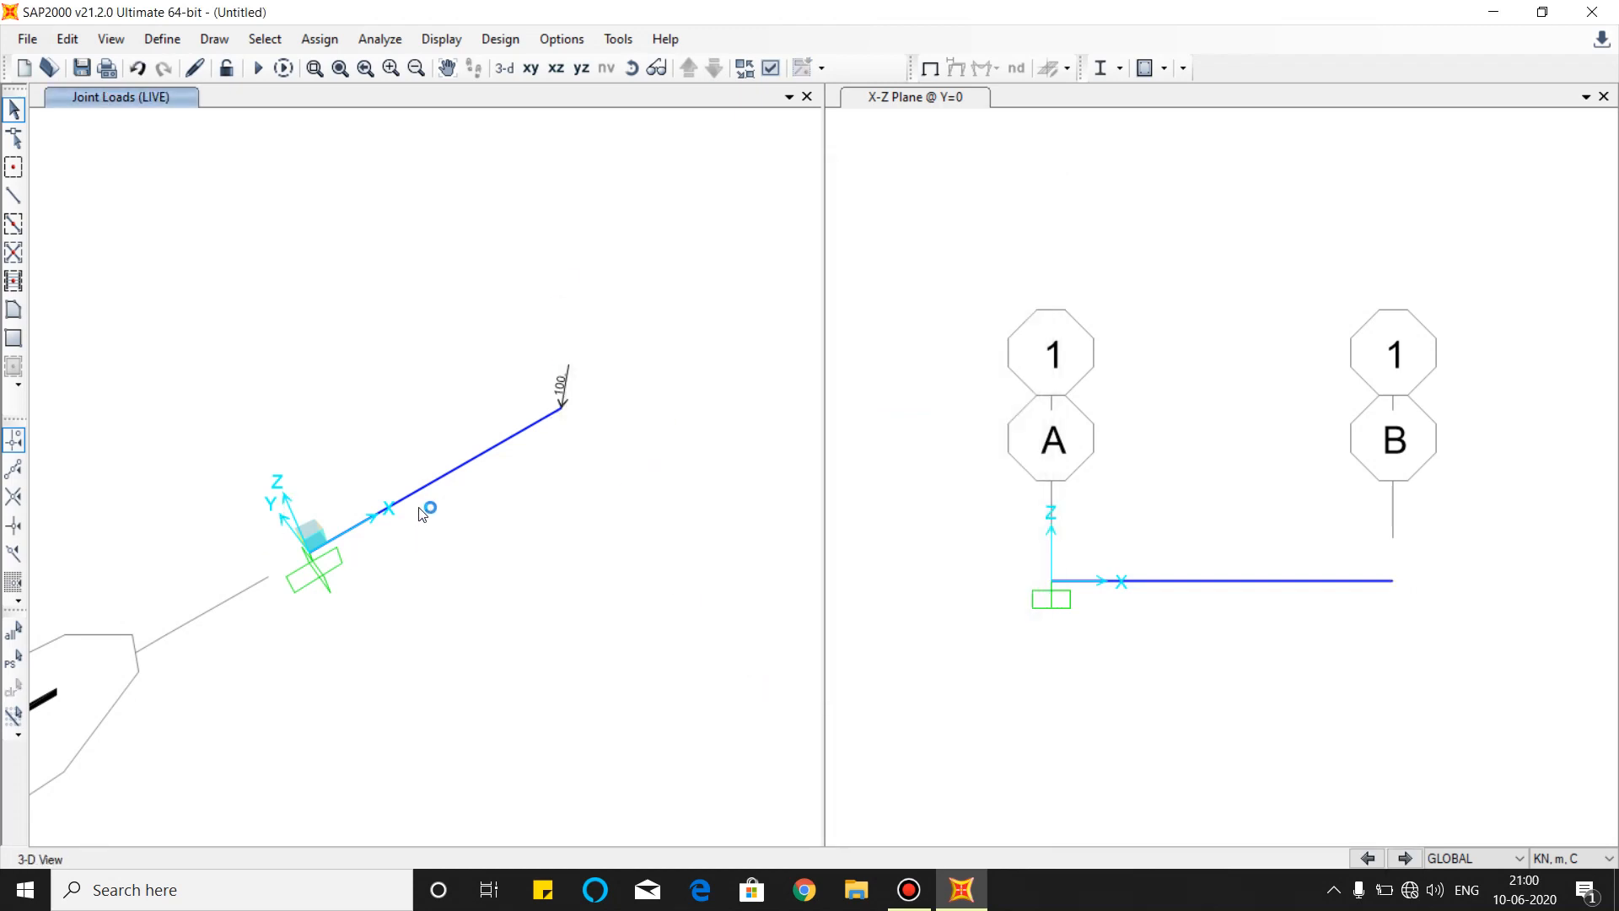
Assign a frame gravity load to the beam under the DEAD pattern, with global X, Y and Z multipliers of 0, replacing existing loads.
{"action": "left_click", "coordinate": [443, 479]}
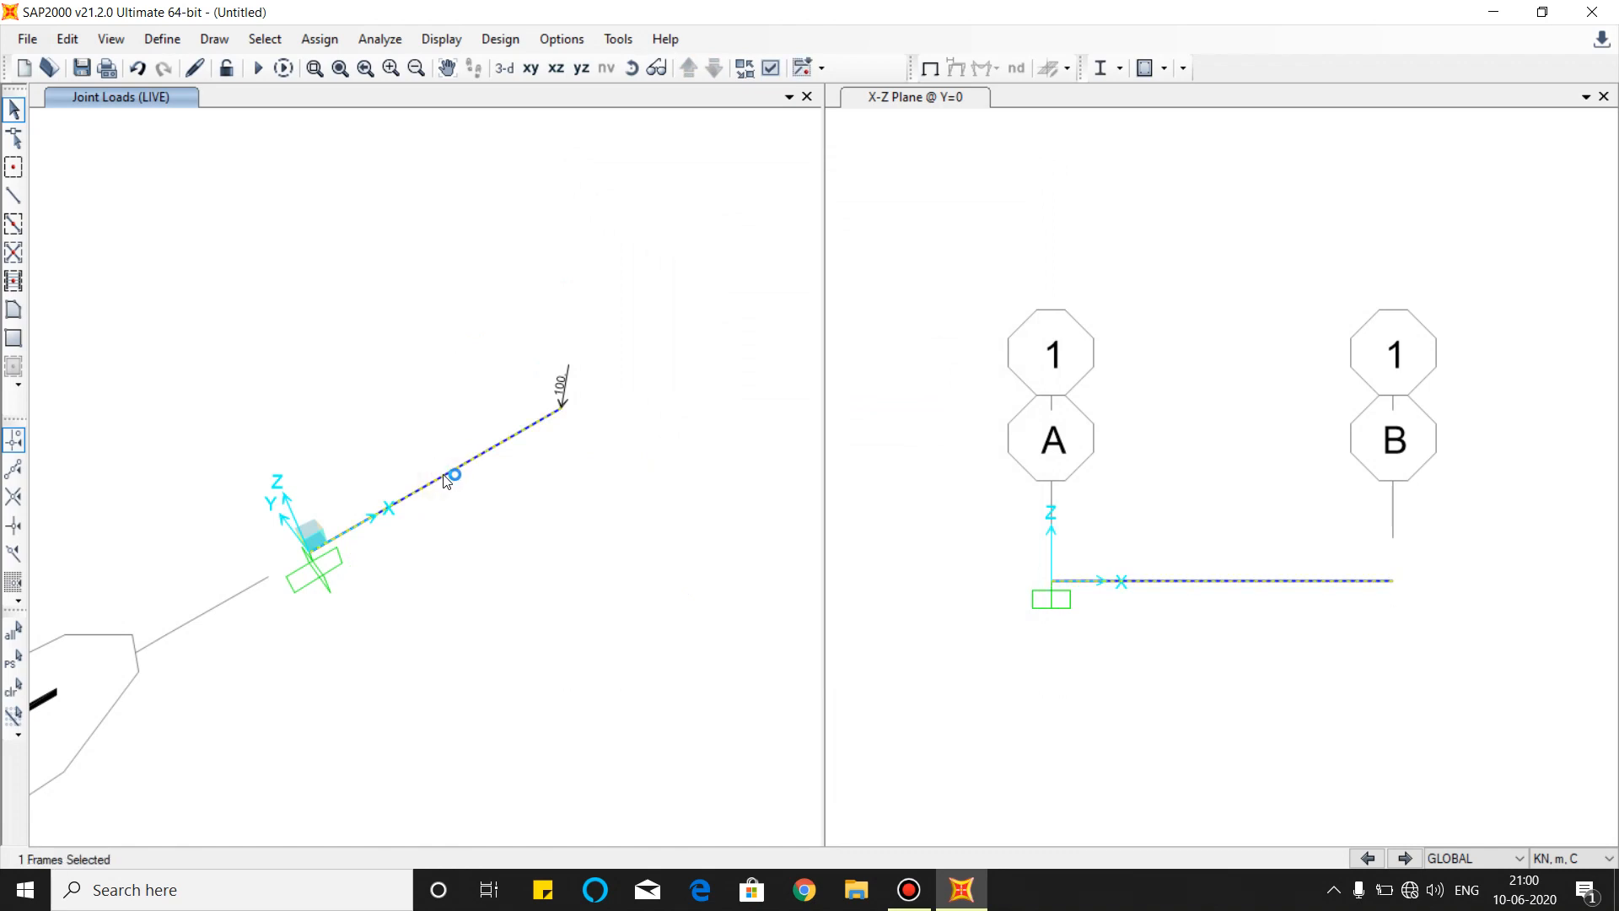
{"action": "right_click", "coordinate": [446, 481]}
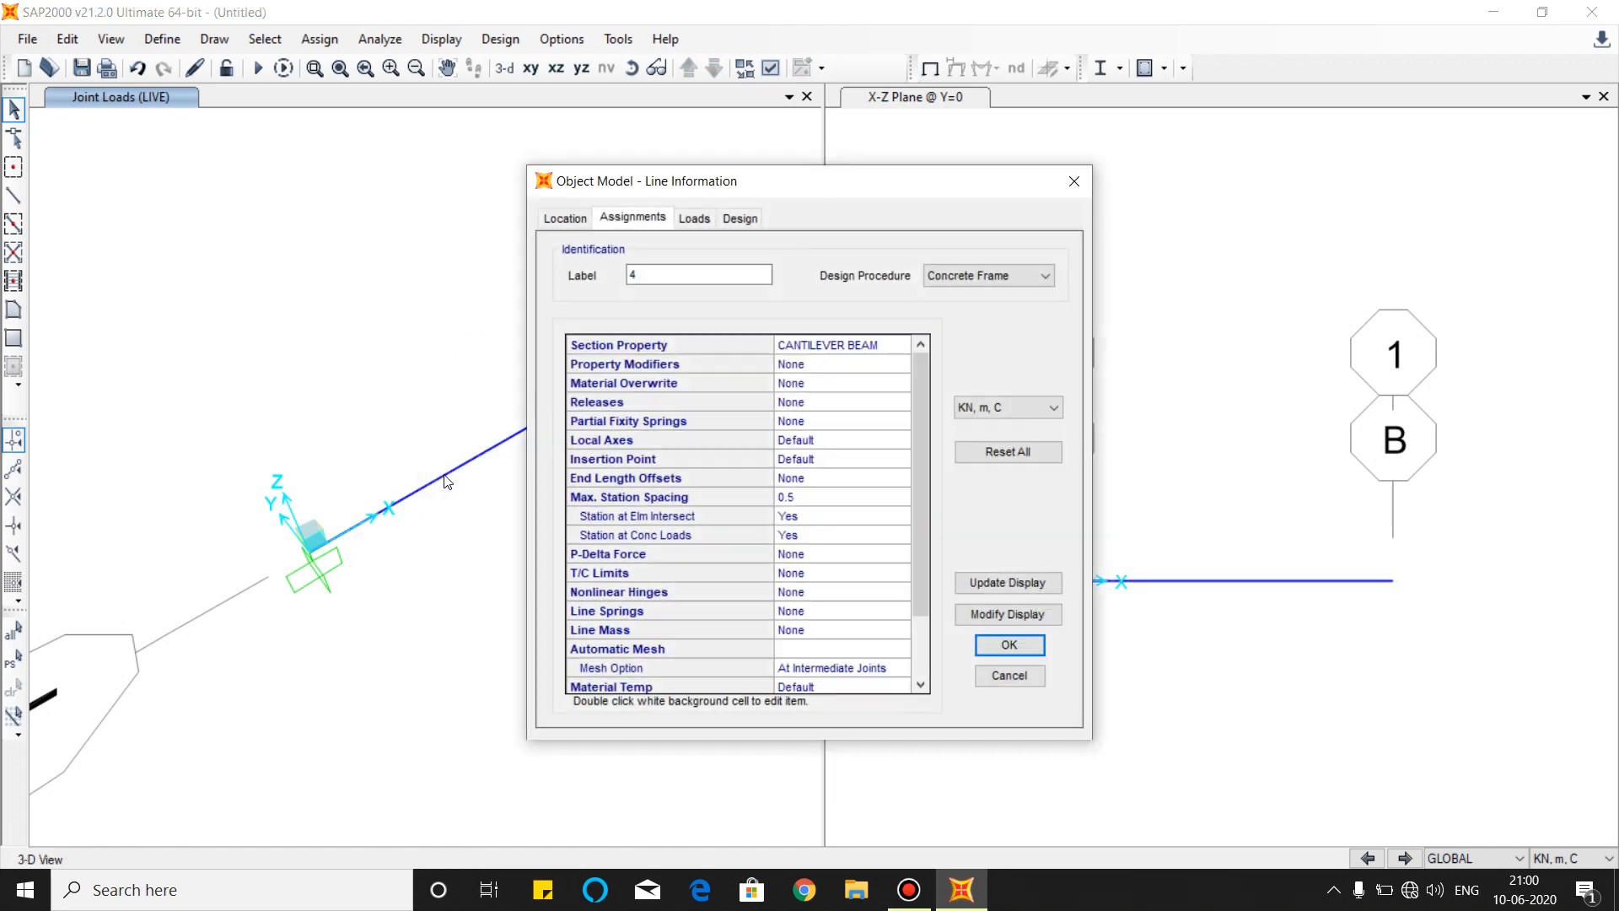
{"action": "left_click", "coordinate": [1068, 187]}
{"action": "left_click_drag", "start_coordinate": [452, 562], "coordinate": [419, 412]}
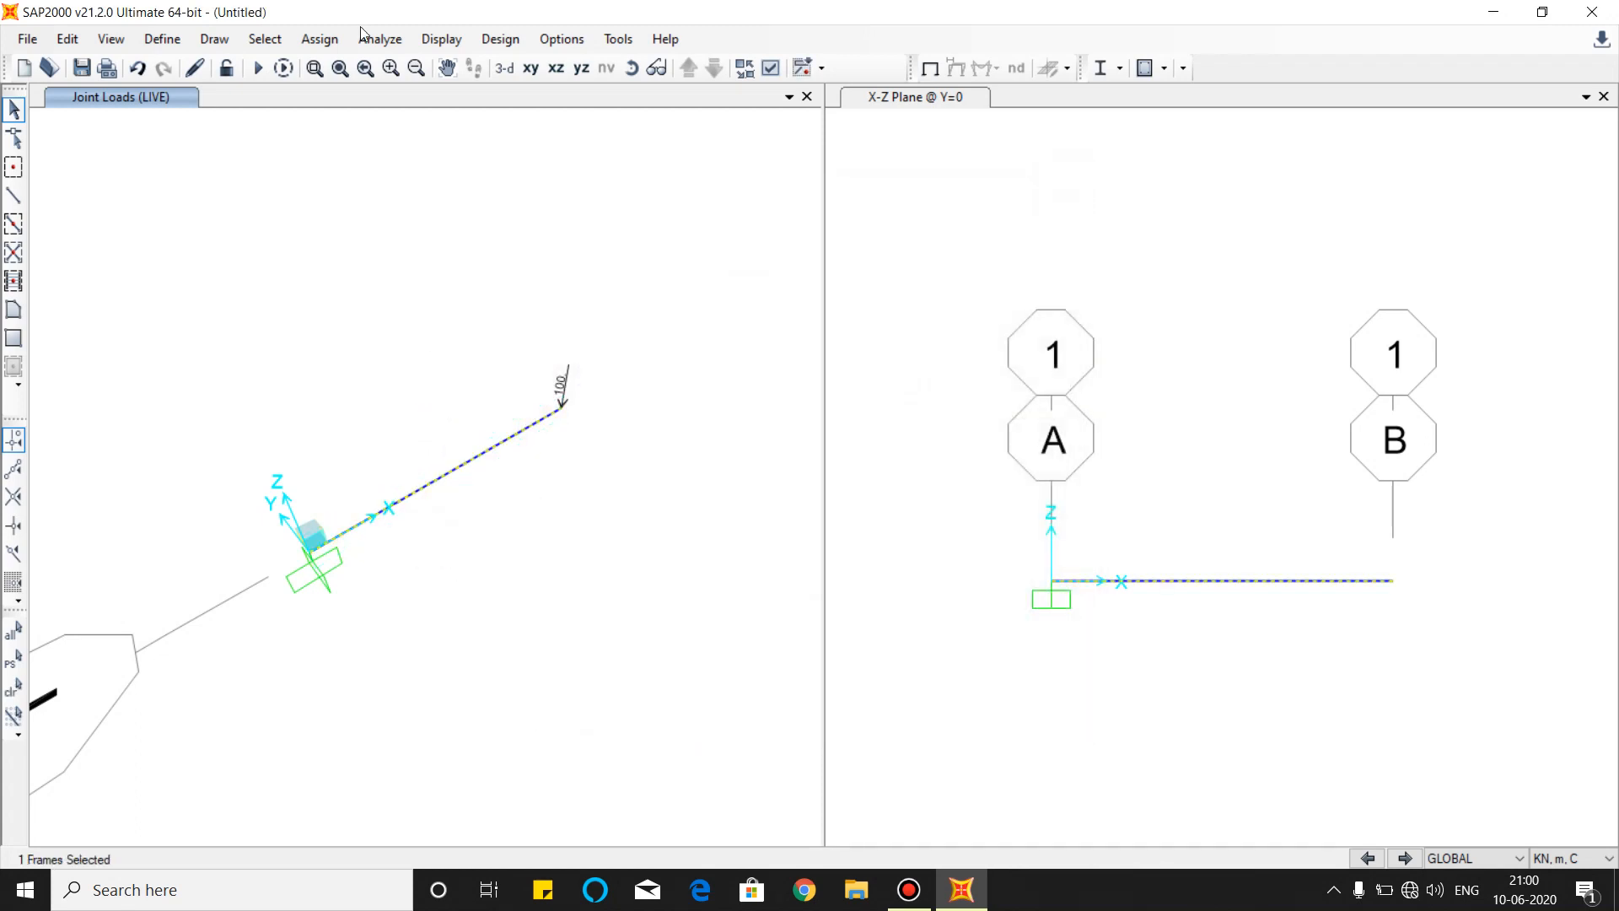
{"action": "left_click", "coordinate": [320, 38]}
{"action": "mouse_move", "coordinate": [550, 293]}
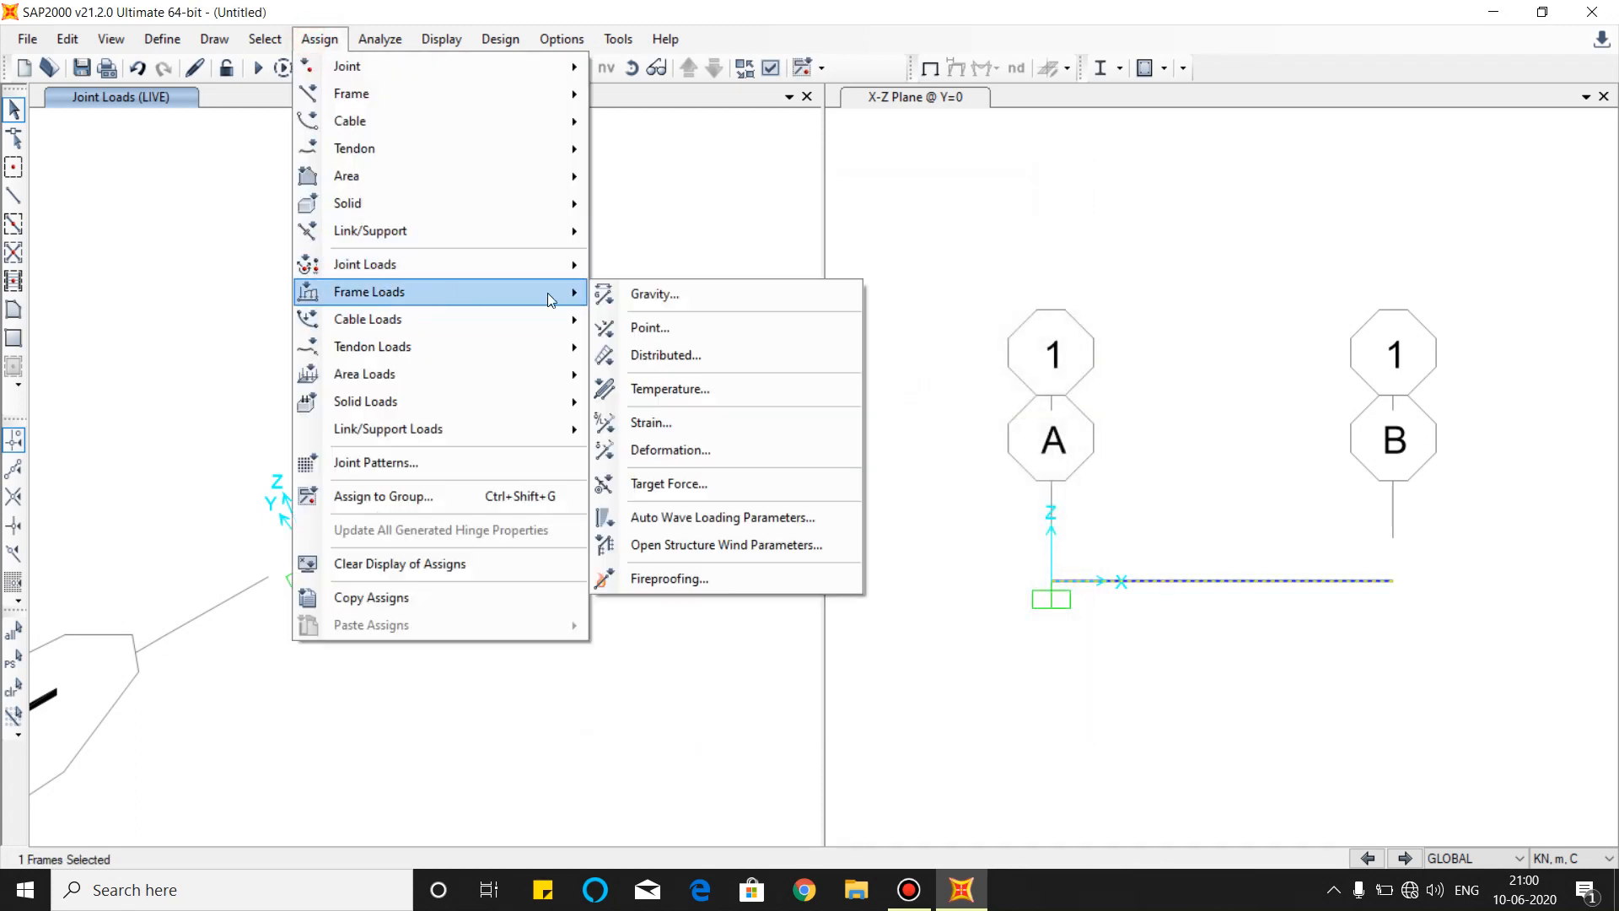
{"action": "left_click", "coordinate": [644, 298]}
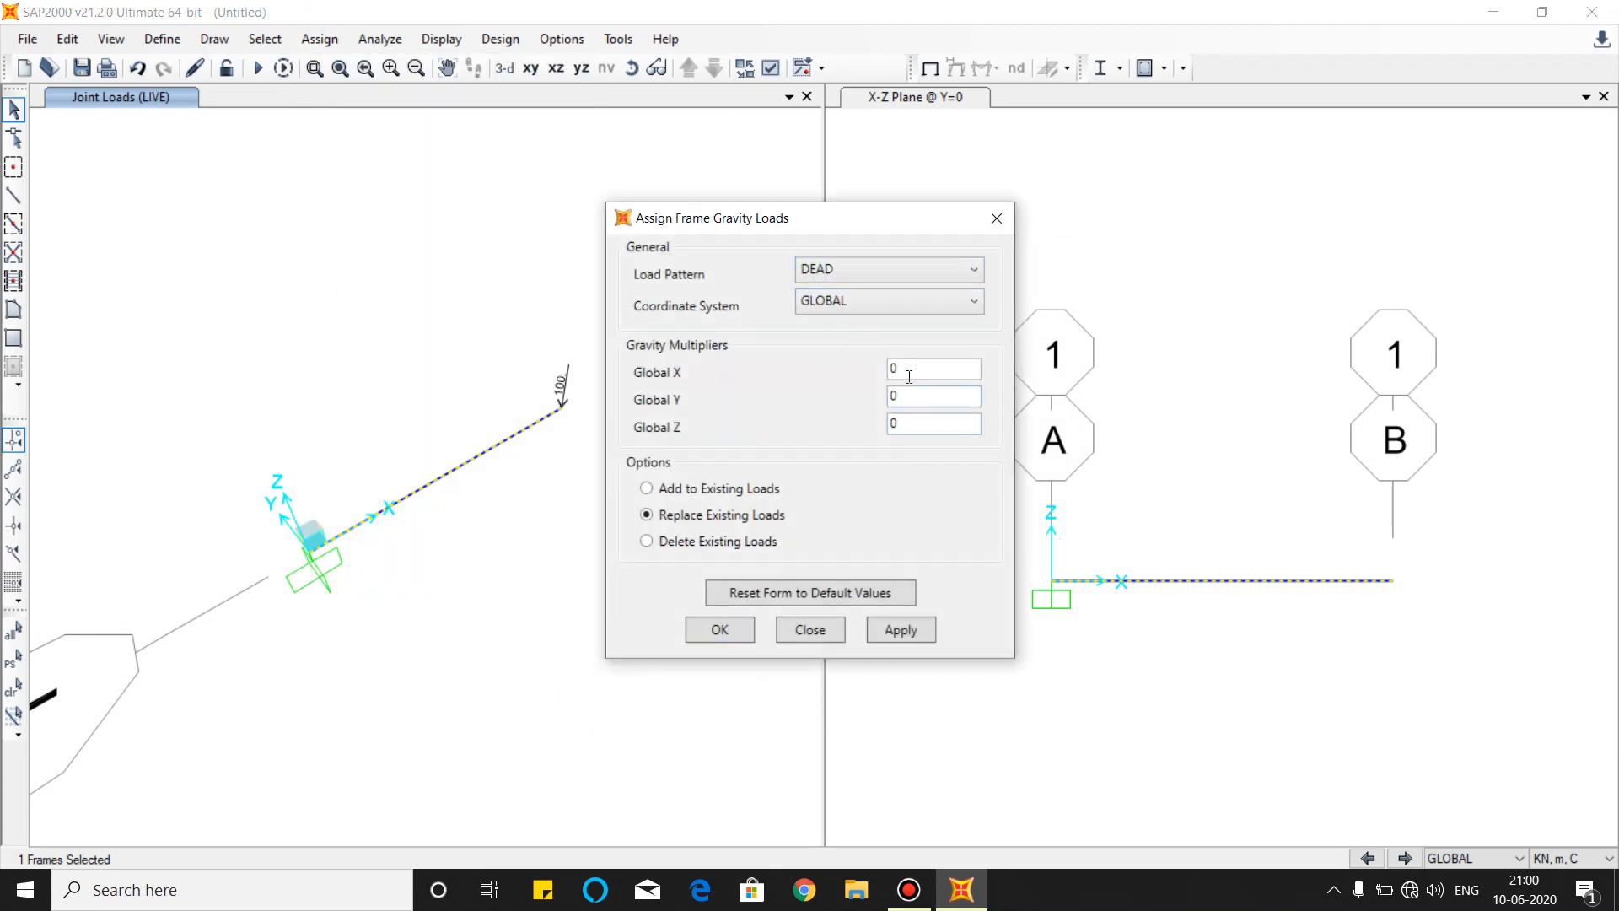
{"action": "left_click", "coordinate": [721, 630]}
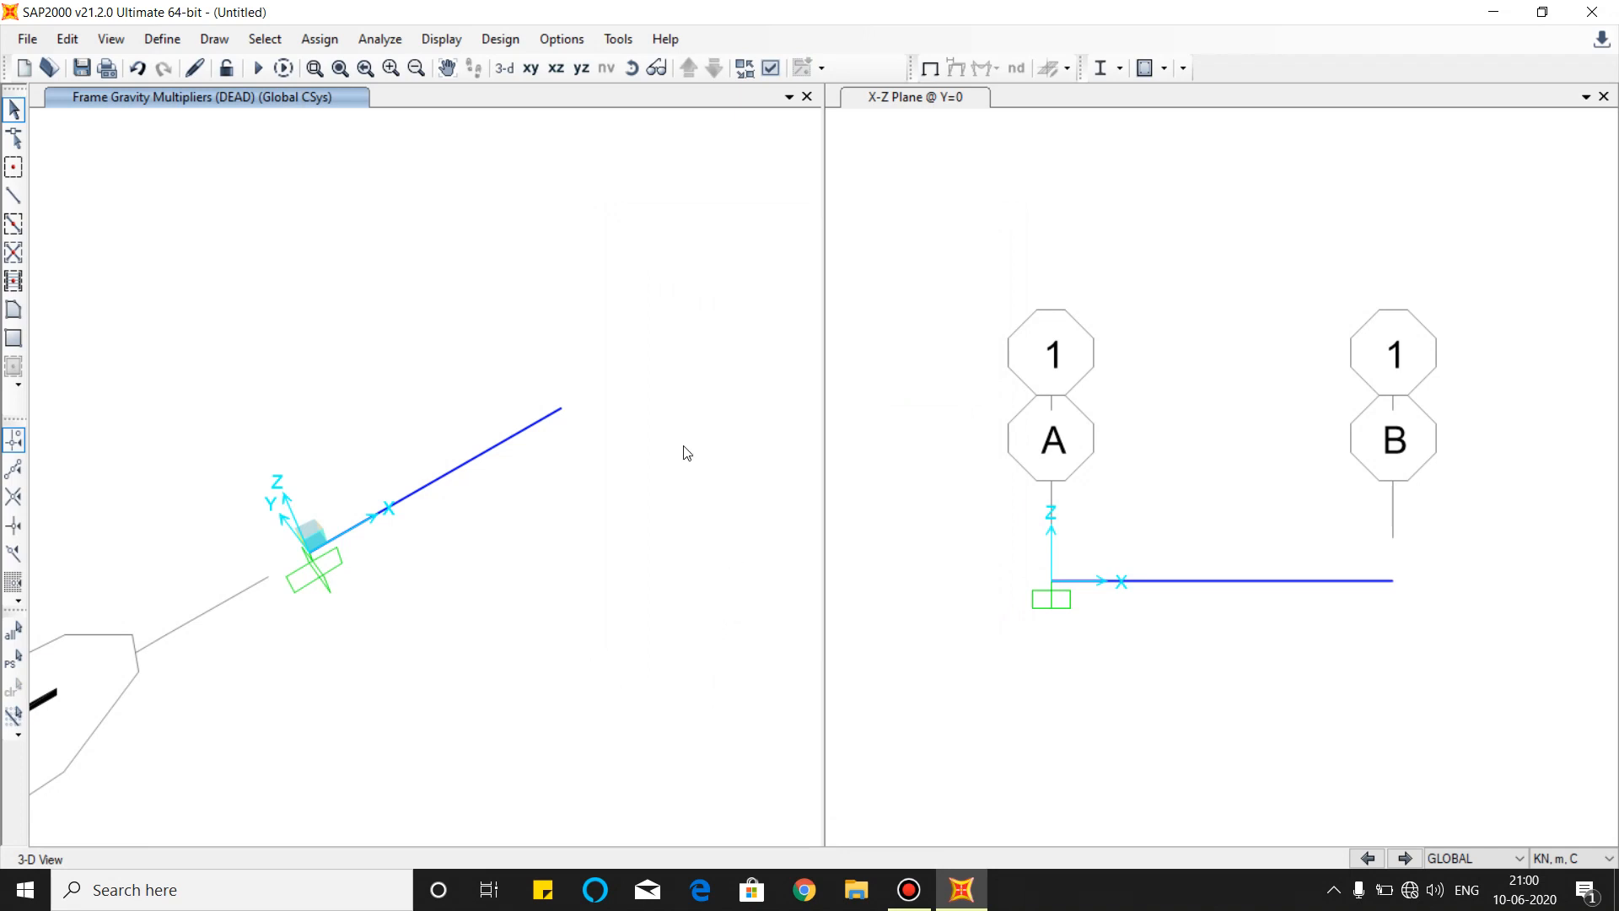
Restrict the analysis degrees of freedom to a plane frame in the XZ plane.
{"action": "left_click_drag", "start_coordinate": [494, 478], "coordinate": [463, 431]}
{"action": "left_click", "coordinate": [363, 39]}
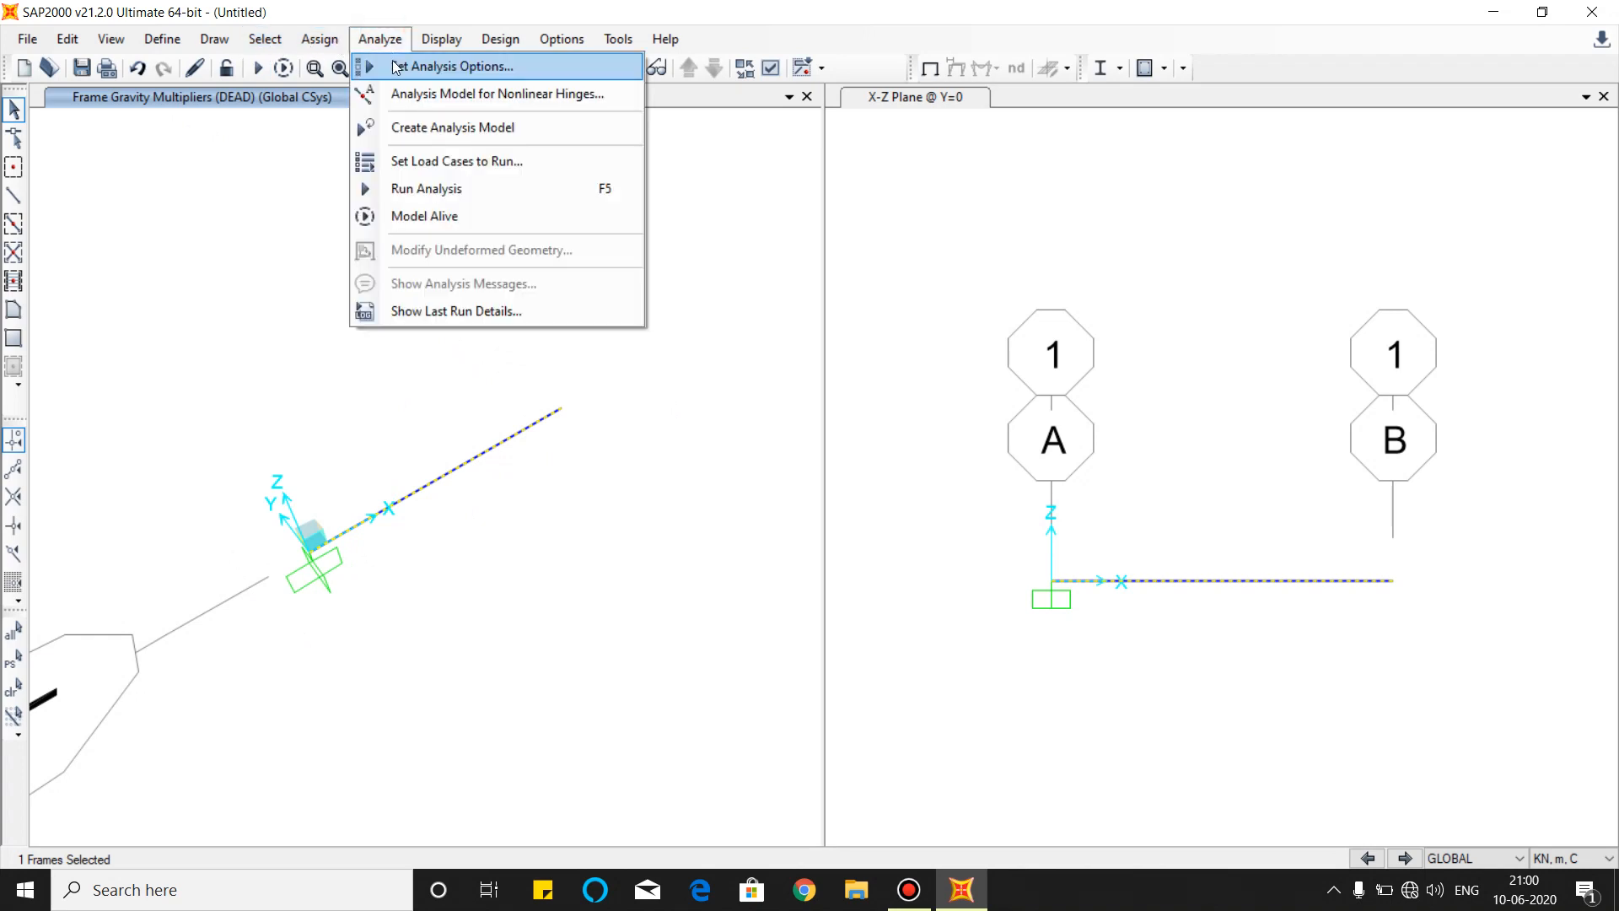
{"action": "left_click", "coordinate": [395, 67]}
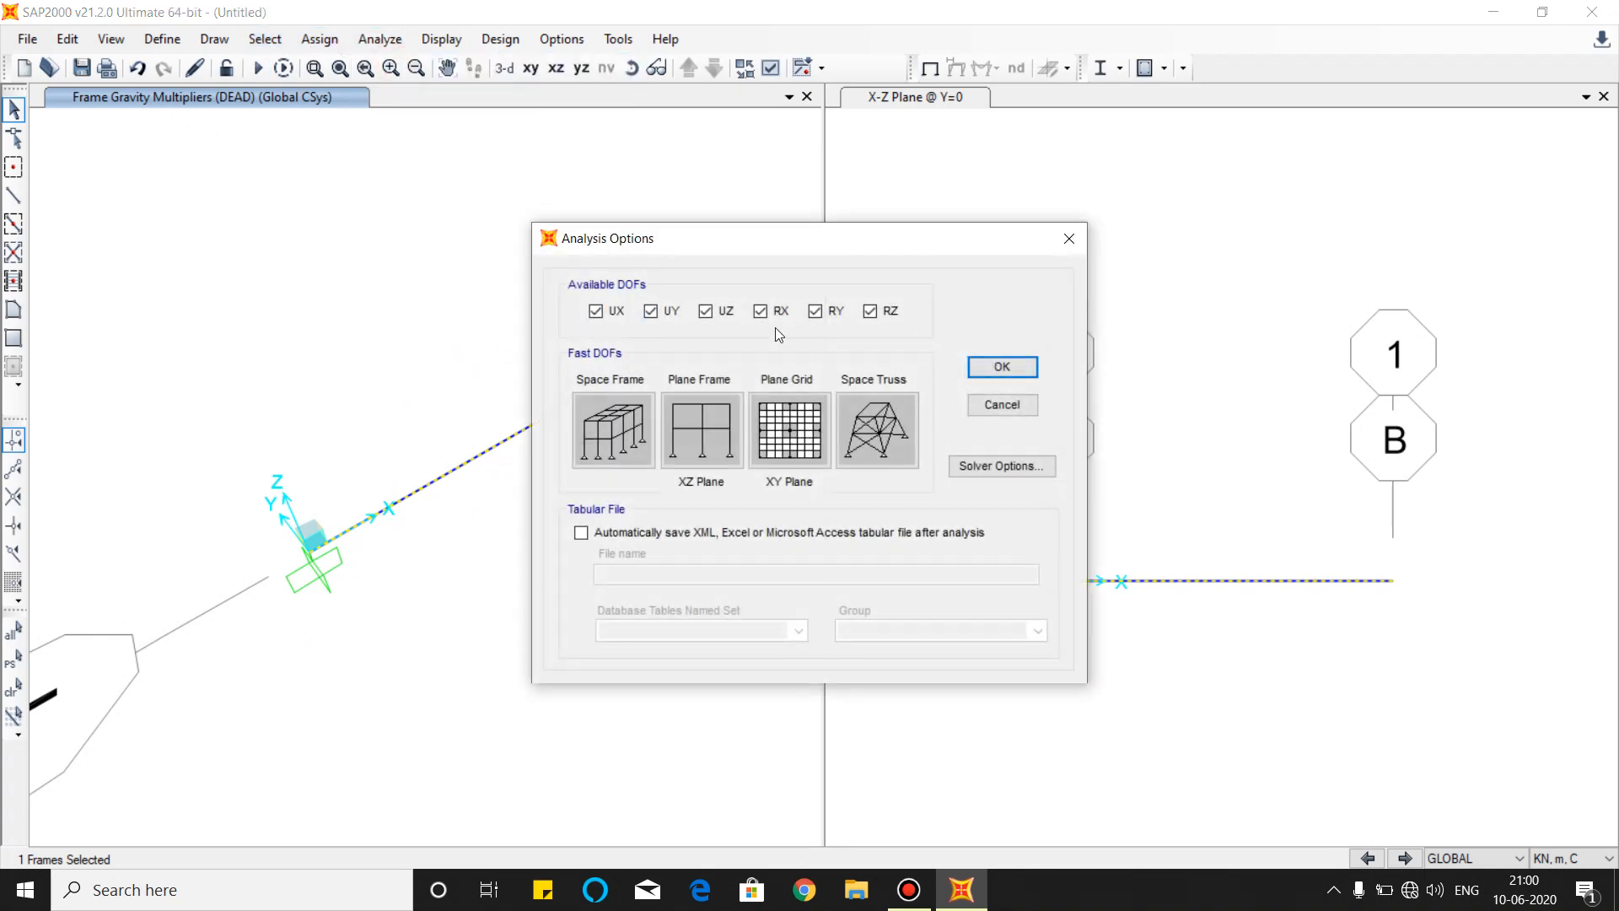
{"action": "left_click", "coordinate": [711, 447]}
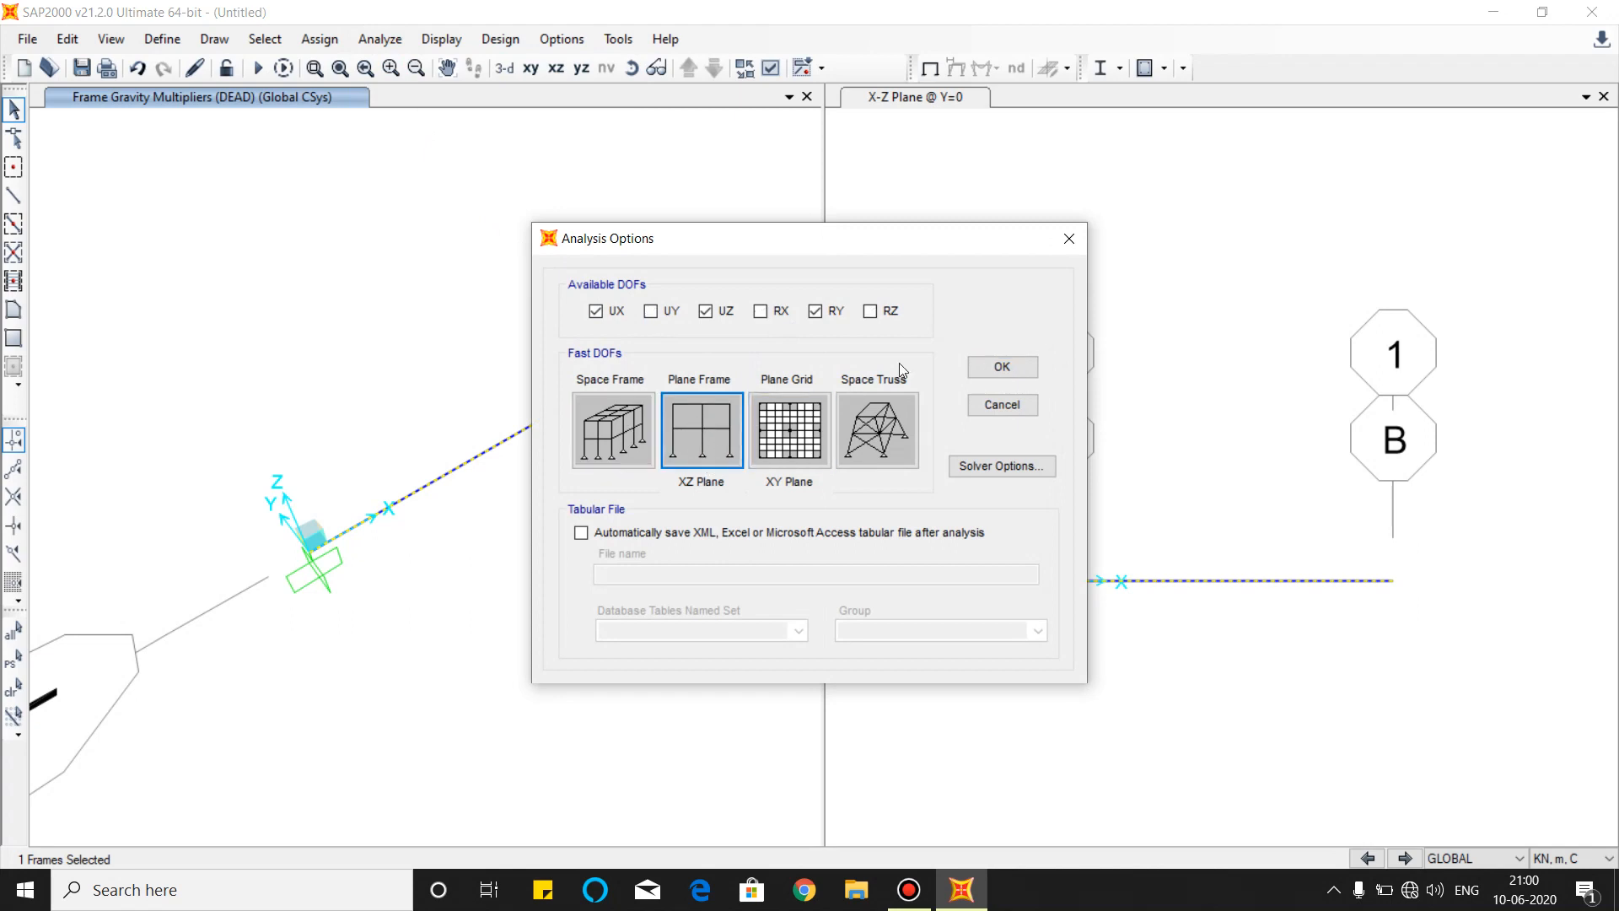
{"action": "left_click", "coordinate": [1002, 366]}
Run the analysis for the DEAD and LIVE load cases, saving the model file as CANTILEVER BEAM.
{"action": "left_click", "coordinate": [379, 39]}
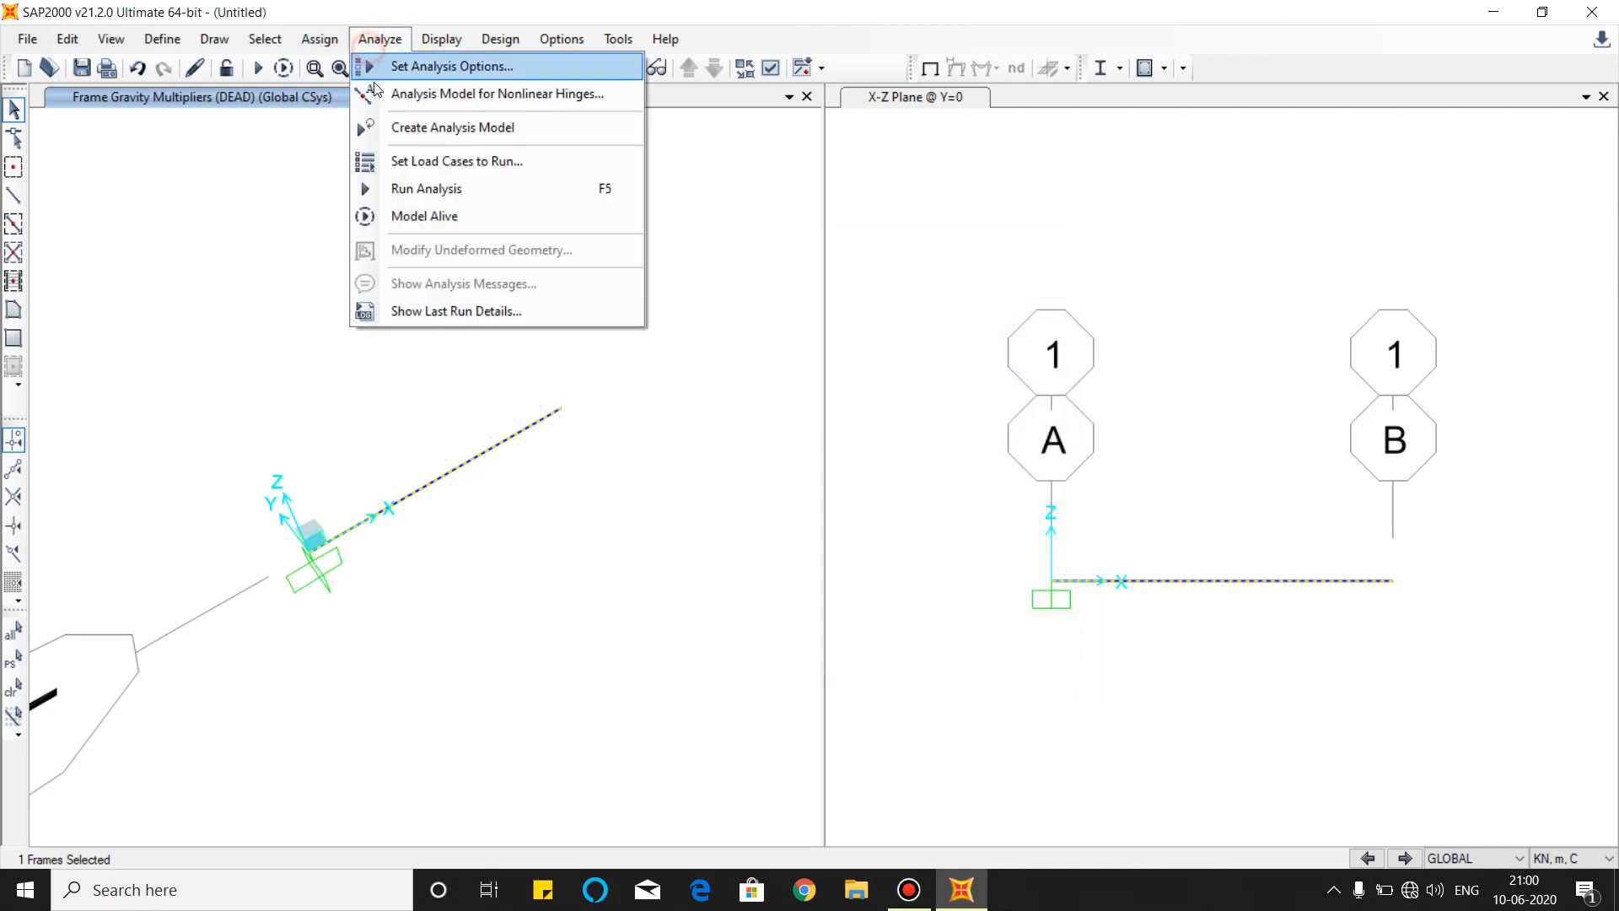
{"action": "left_click", "coordinate": [405, 185]}
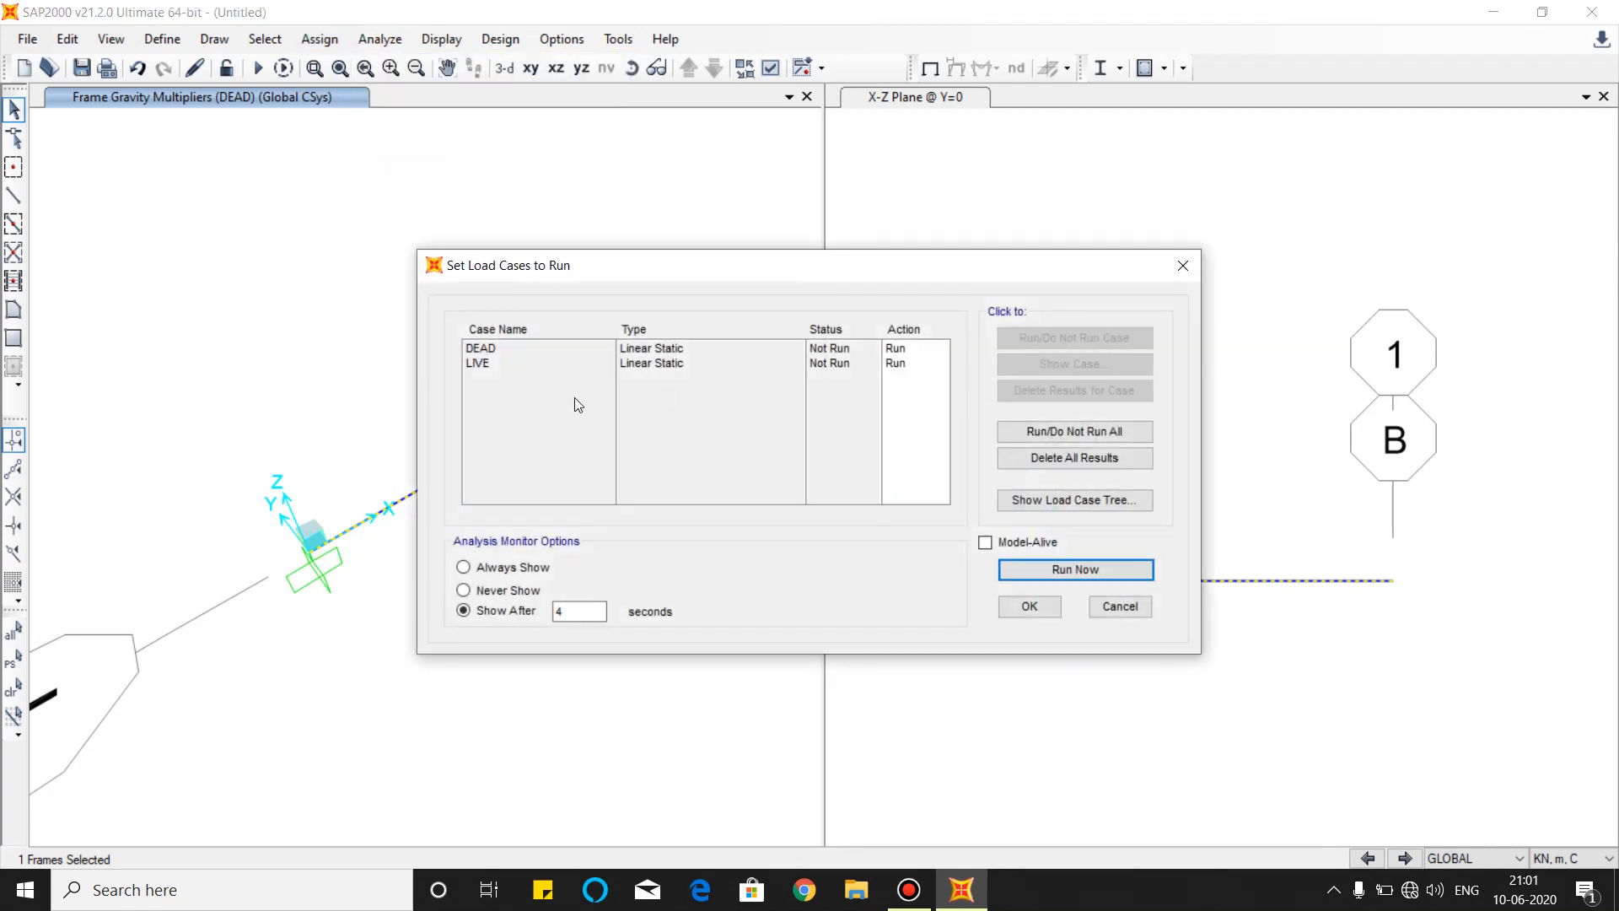
{"action": "left_click", "coordinate": [1054, 569]}
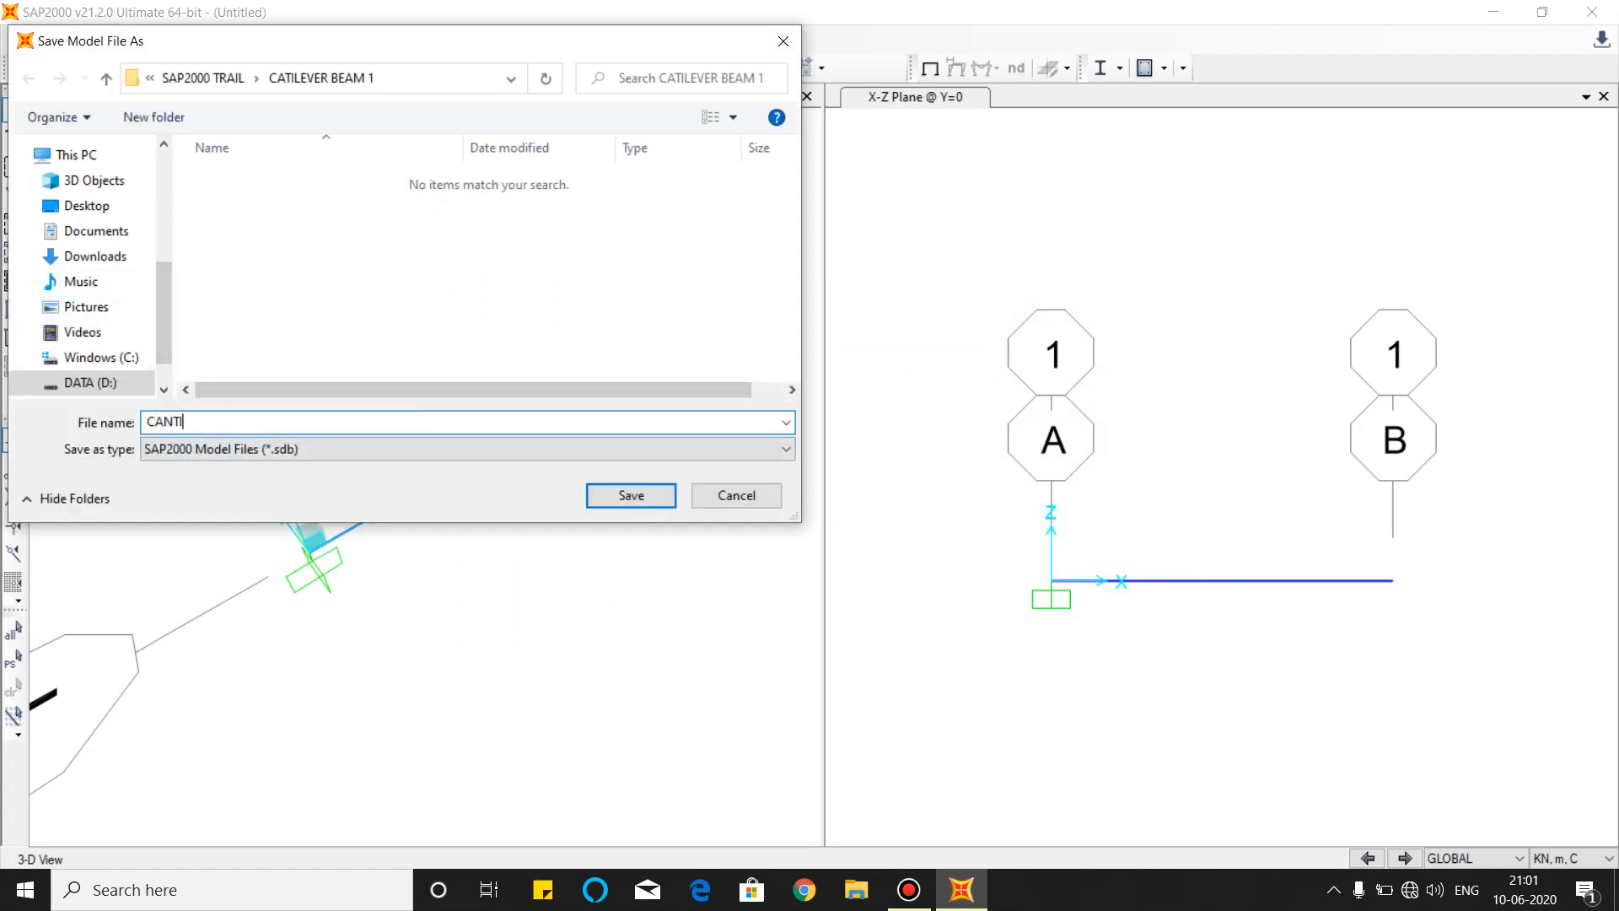
{"action": "type", "text": "BEAM"}
{"action": "left_click", "coordinate": [615, 498]}
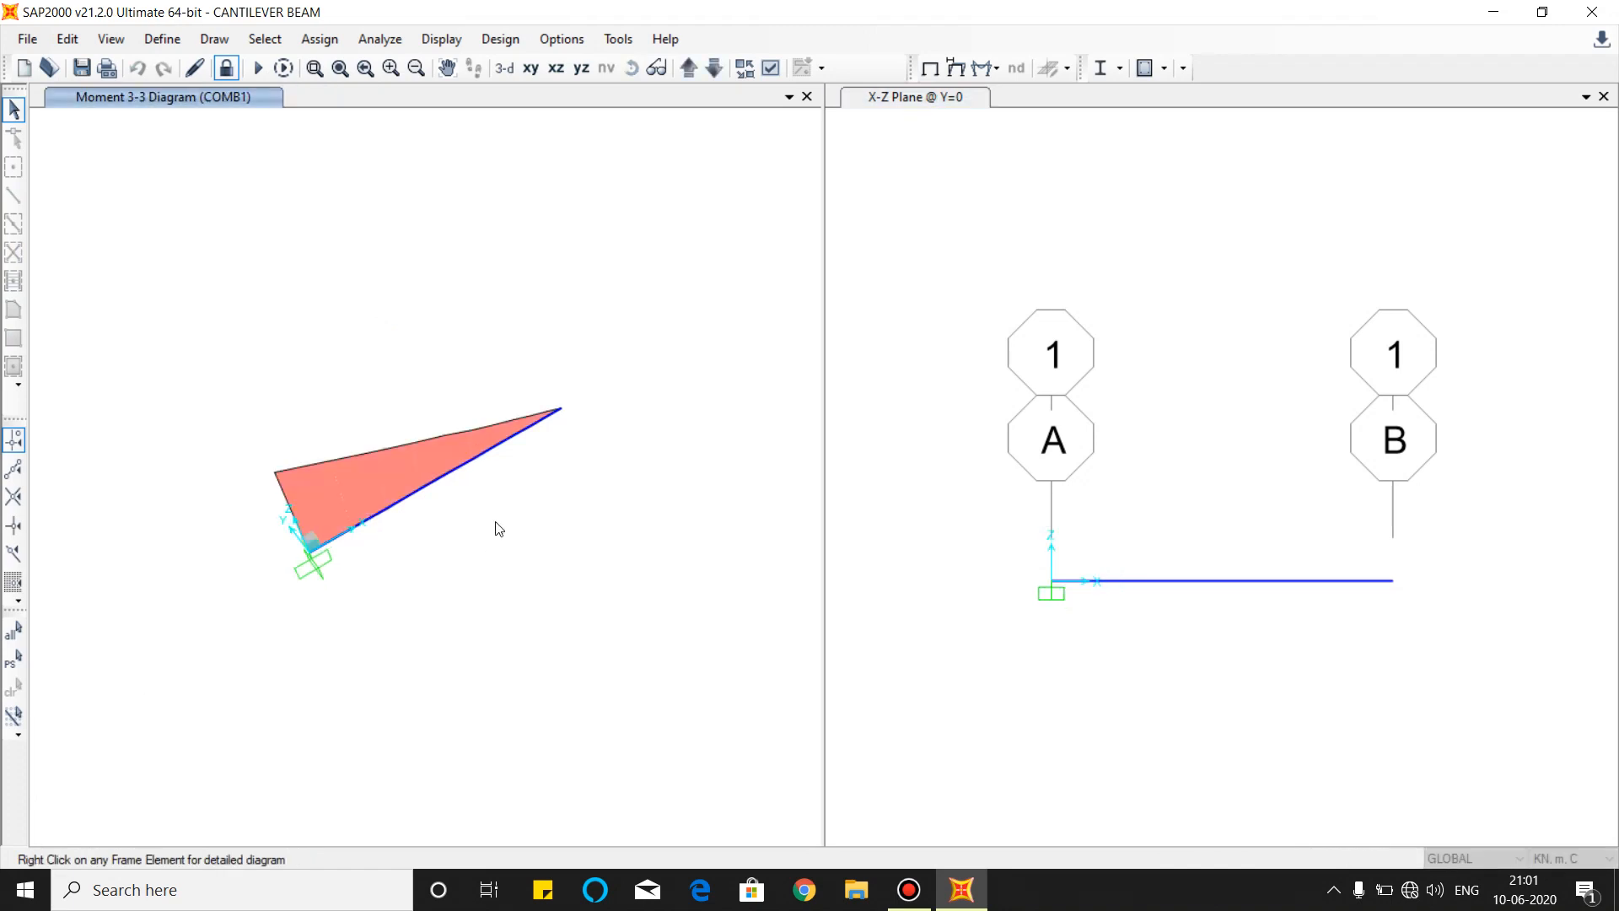
{"action": "mouse_move", "coordinate": [449, 476]}
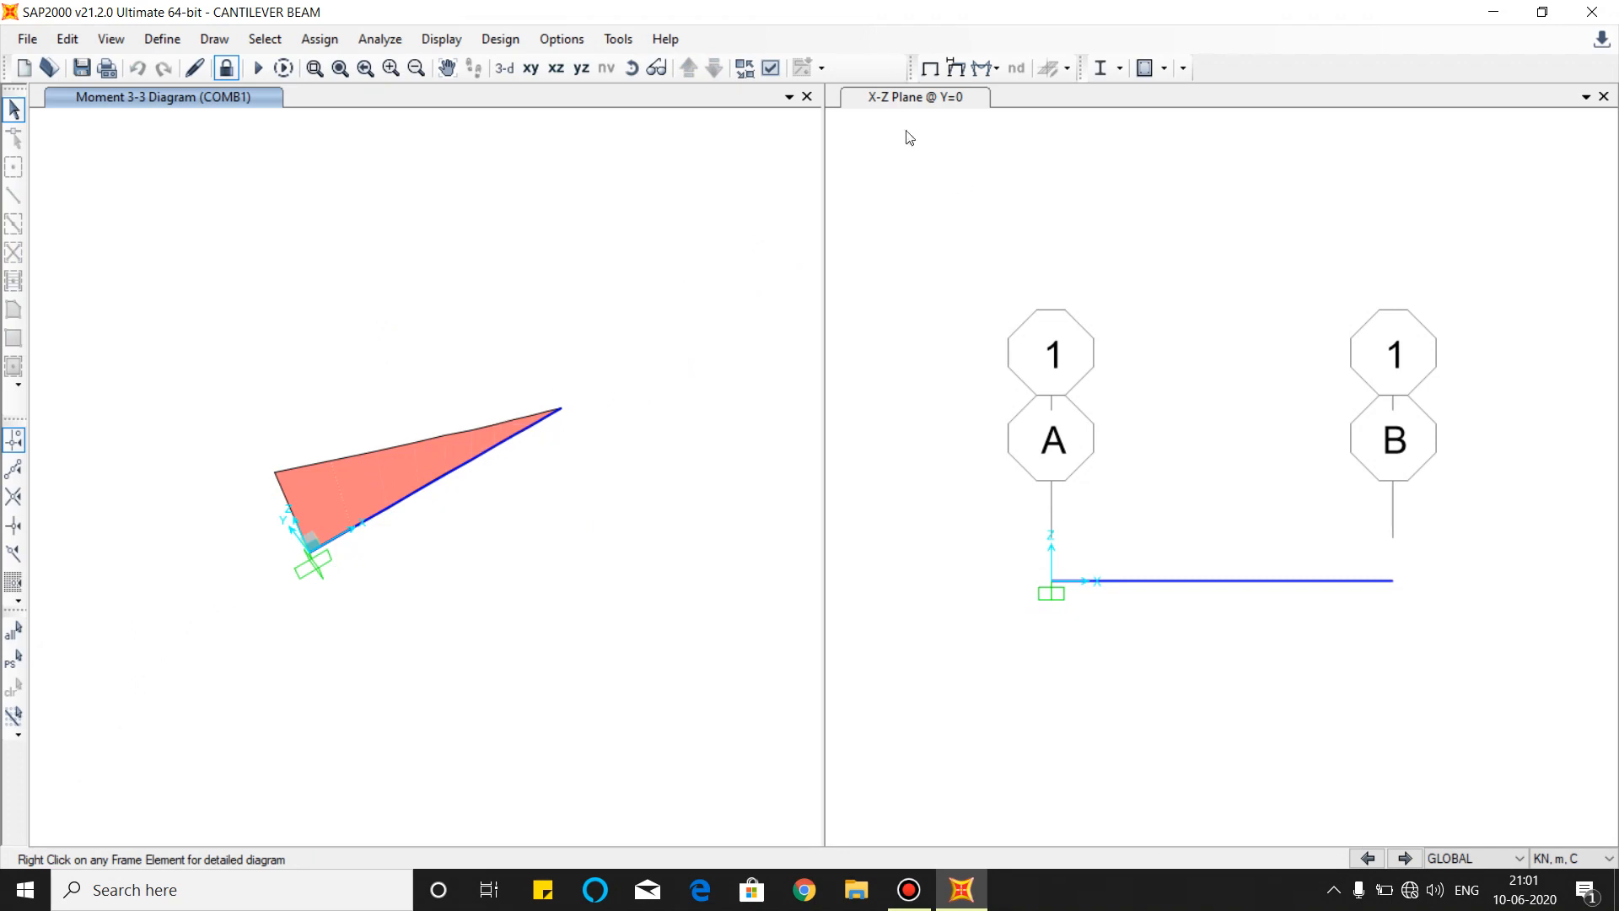
{"action": "left_click", "coordinate": [441, 39]}
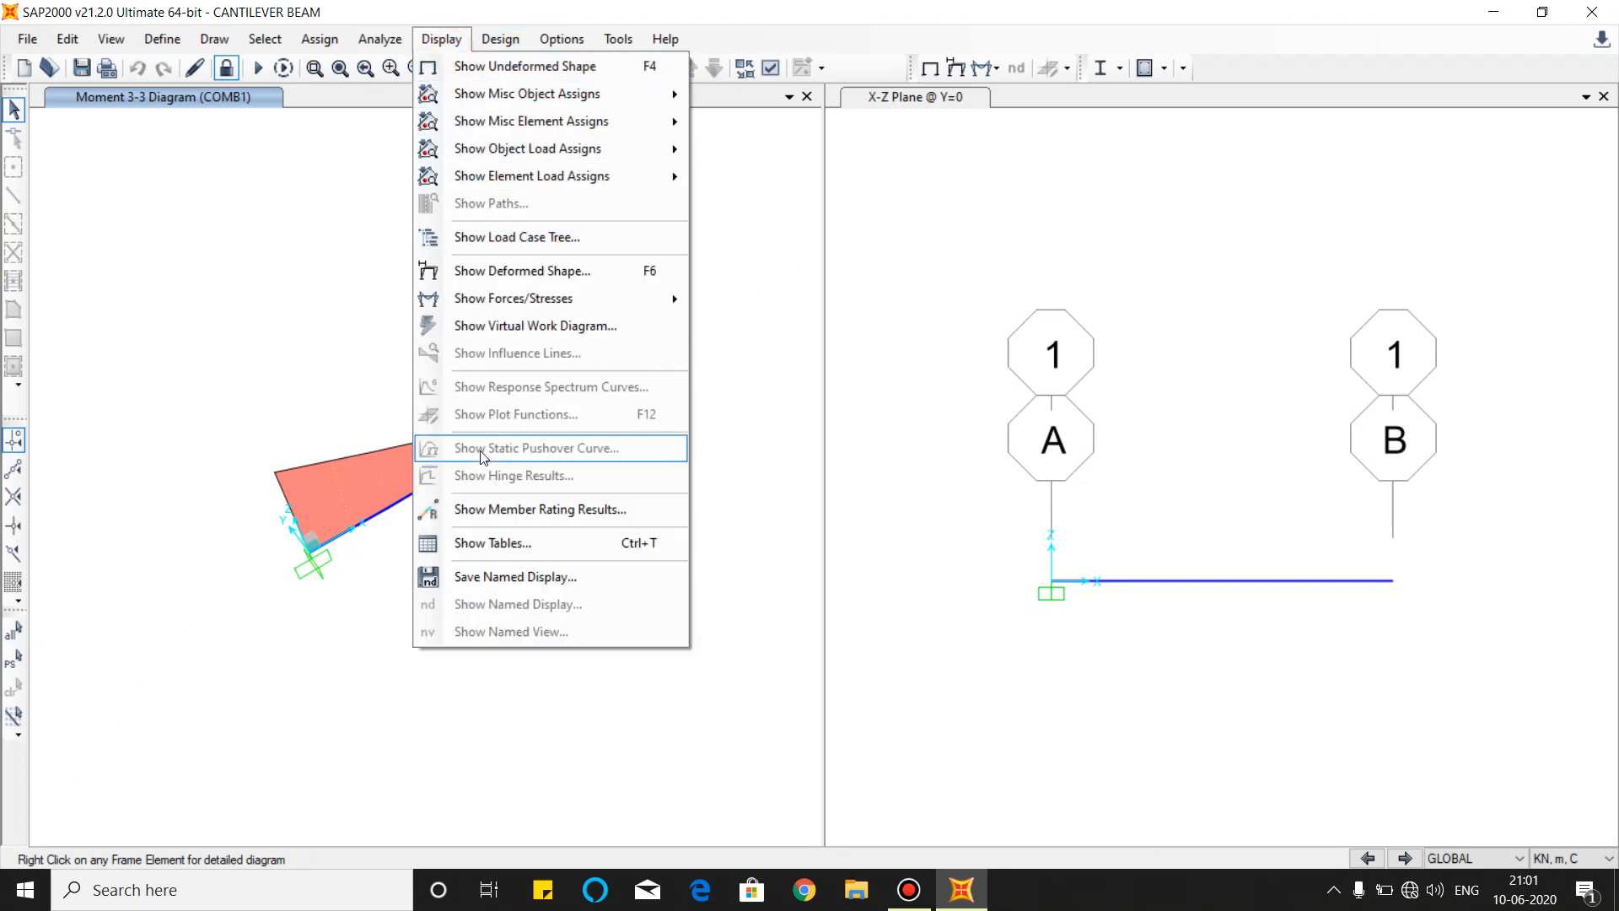
{"action": "left_click", "coordinate": [485, 544]}
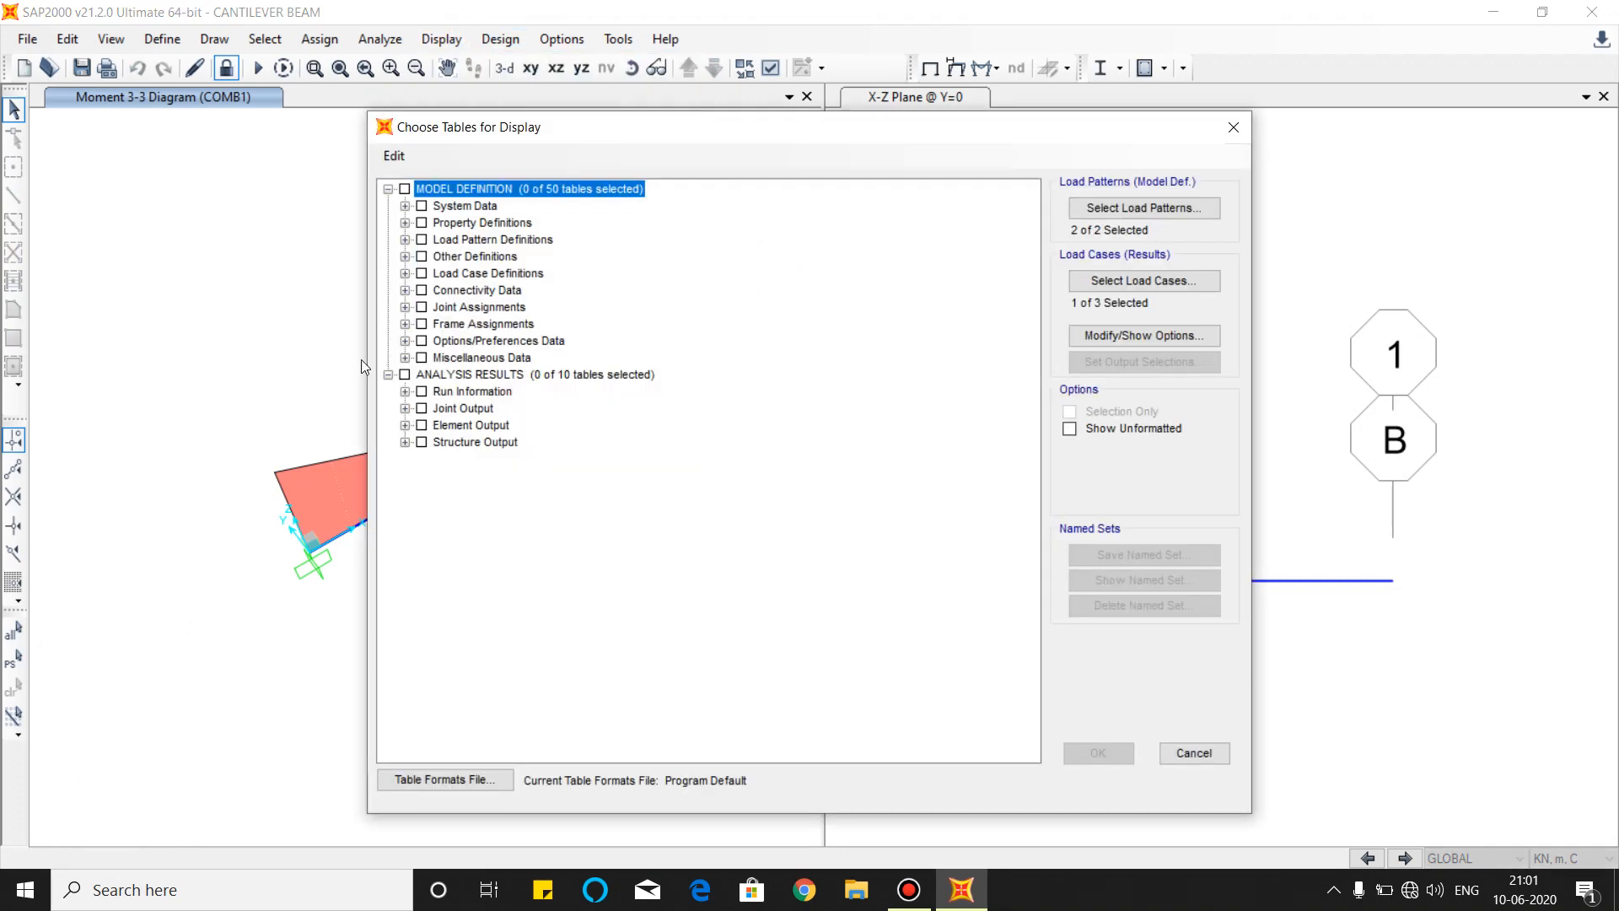
{"action": "left_click", "coordinate": [405, 374]}
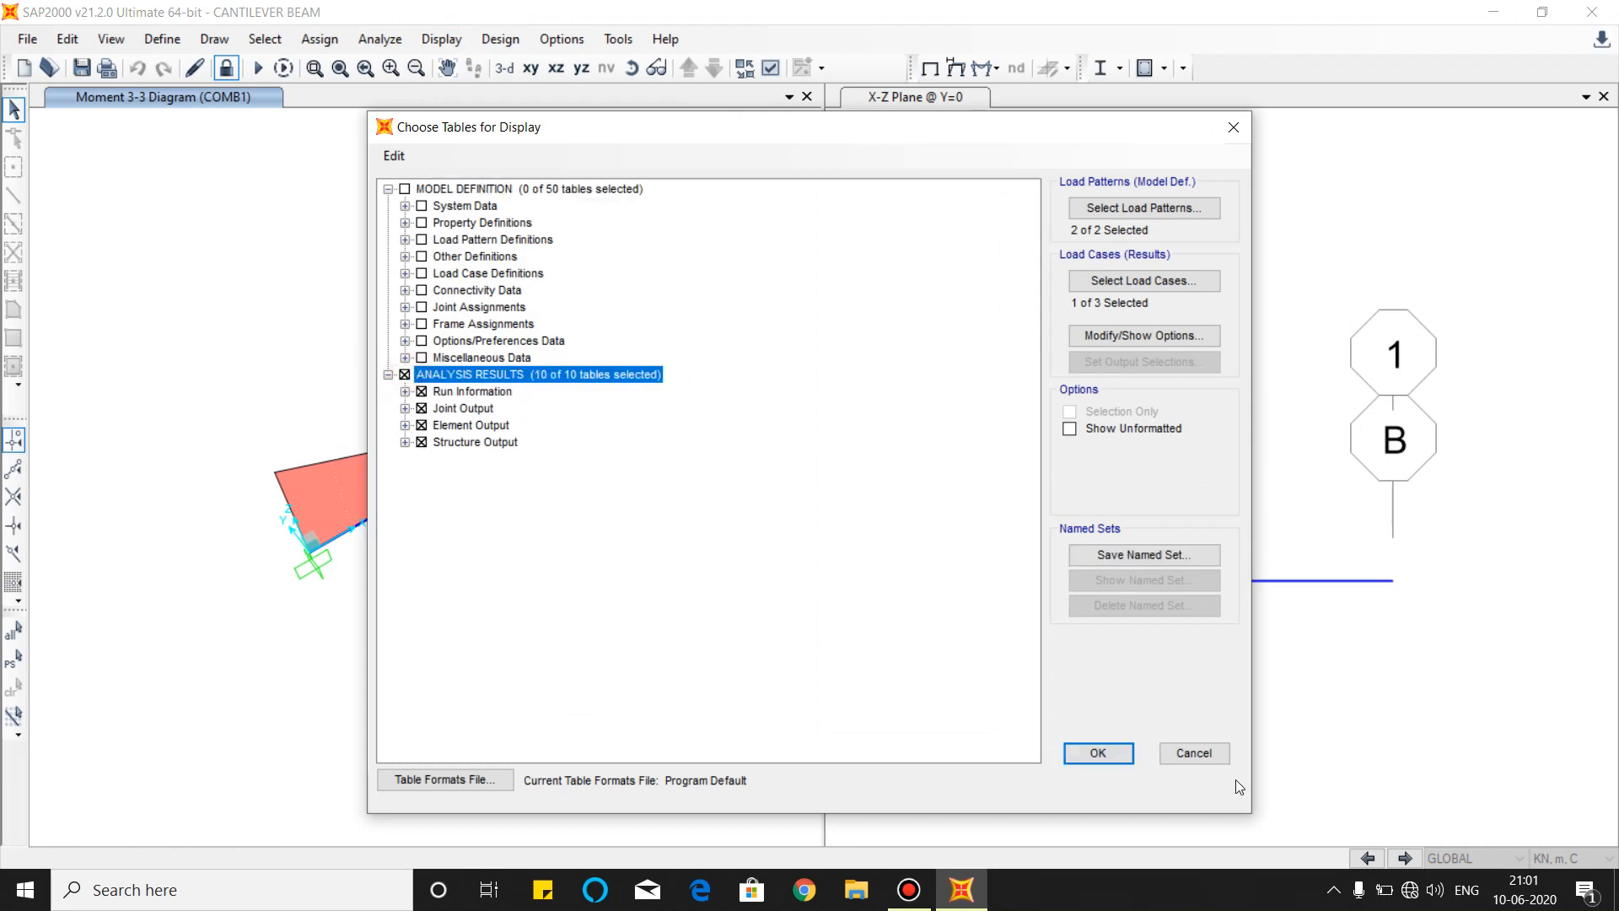
{"action": "left_click", "coordinate": [1191, 753]}
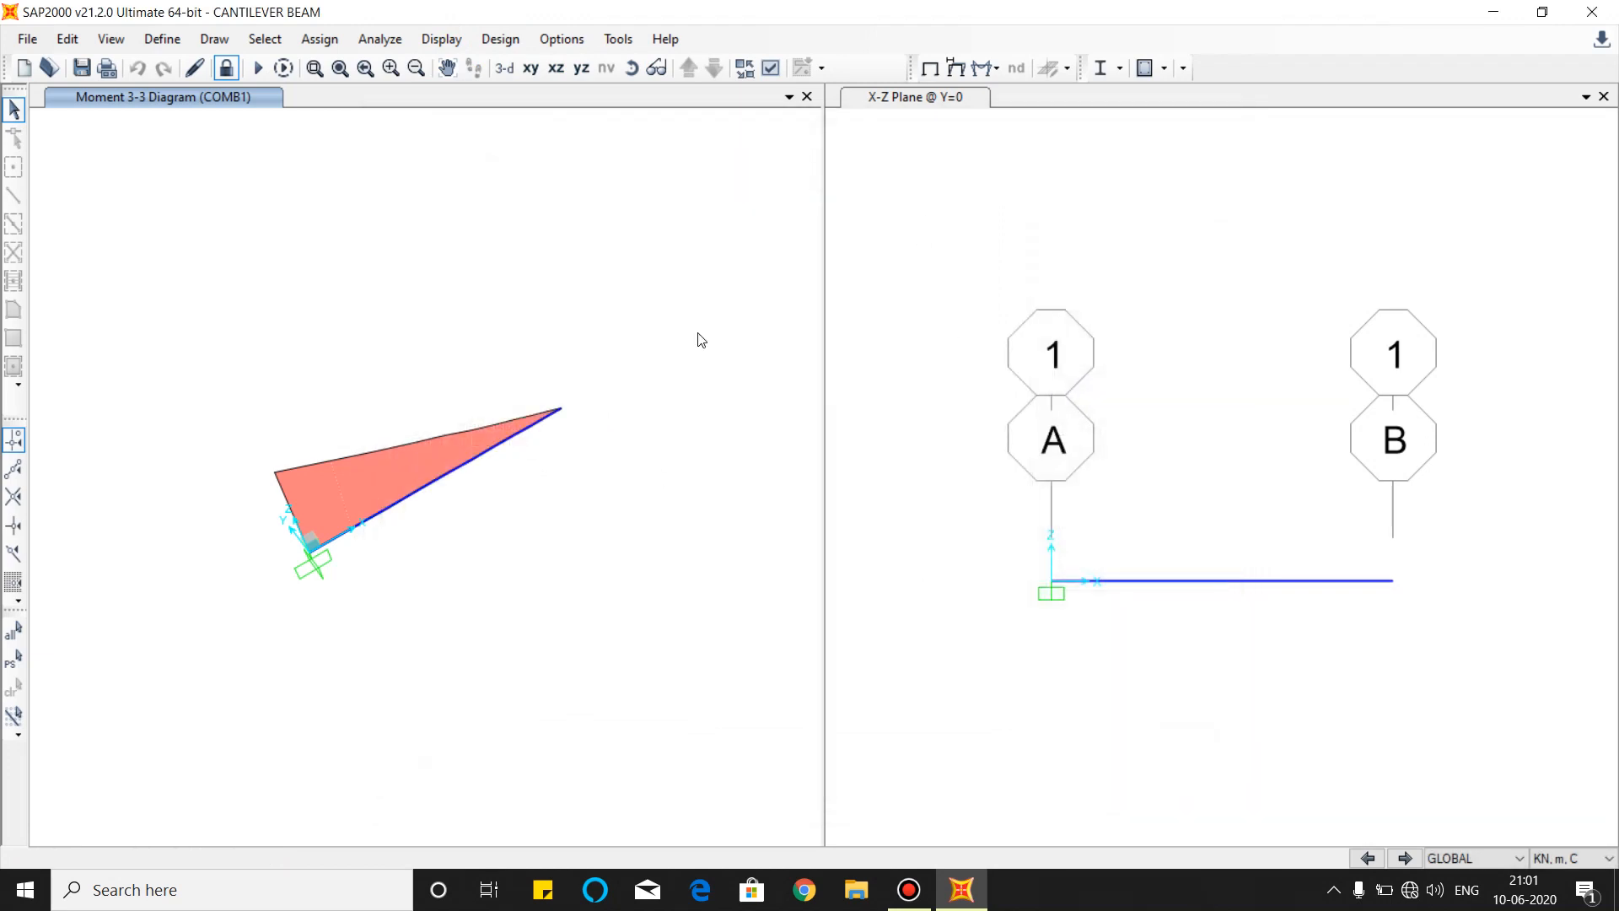
Display the beam's Moment 3-3 force diagram for COMB1 with automatic scaling and a filled diagram.
{"action": "left_click", "coordinate": [994, 68]}
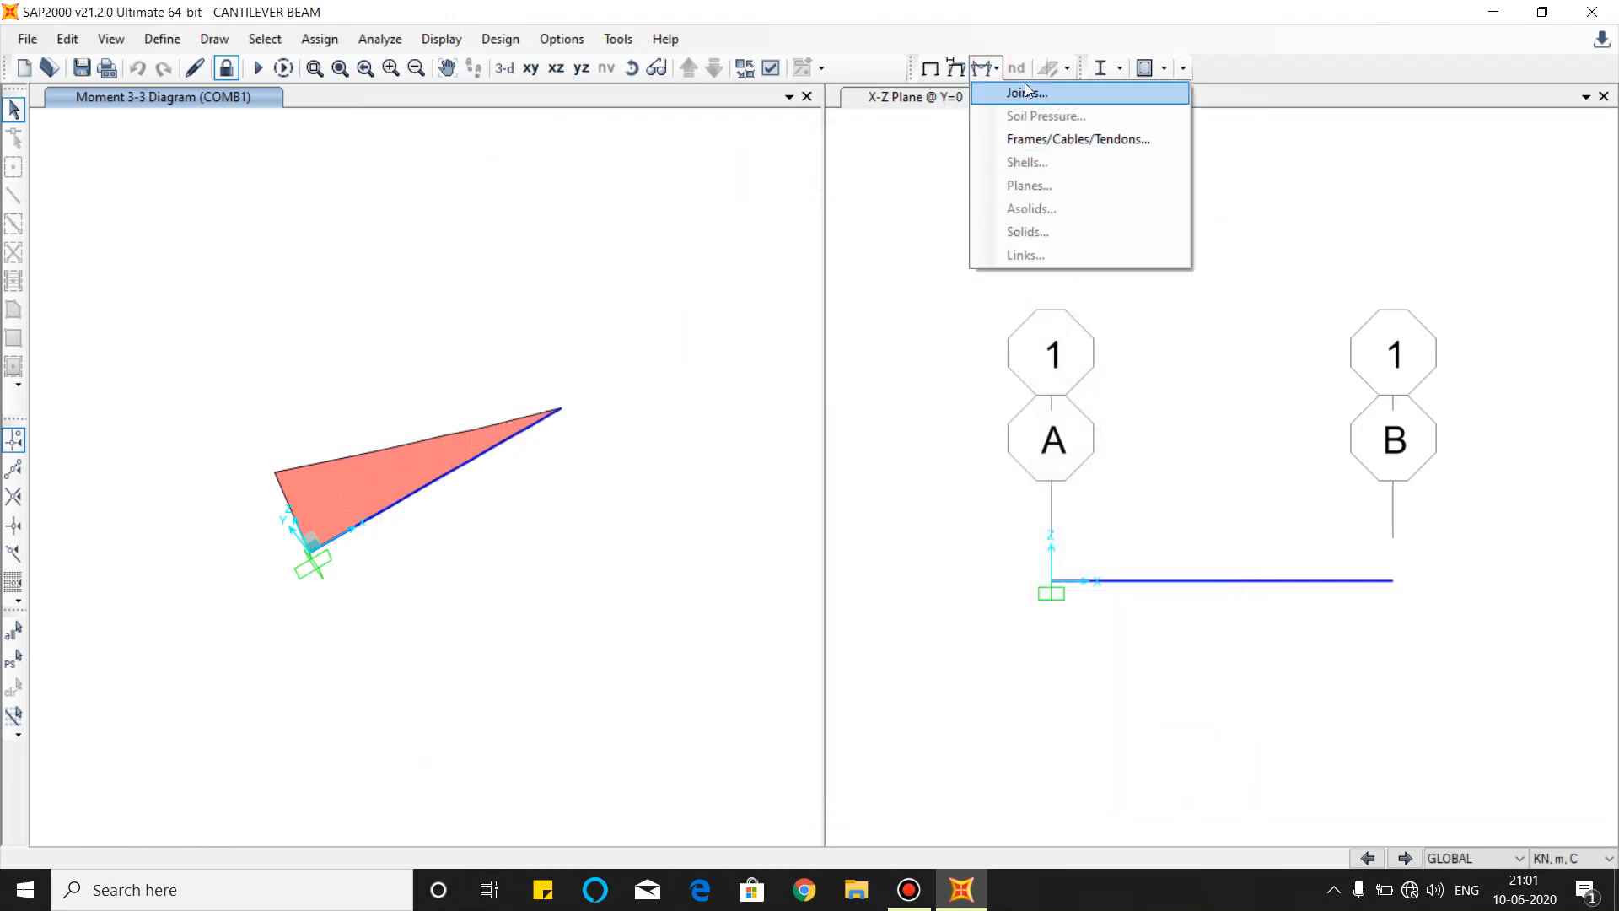
{"action": "left_click", "coordinate": [1022, 149]}
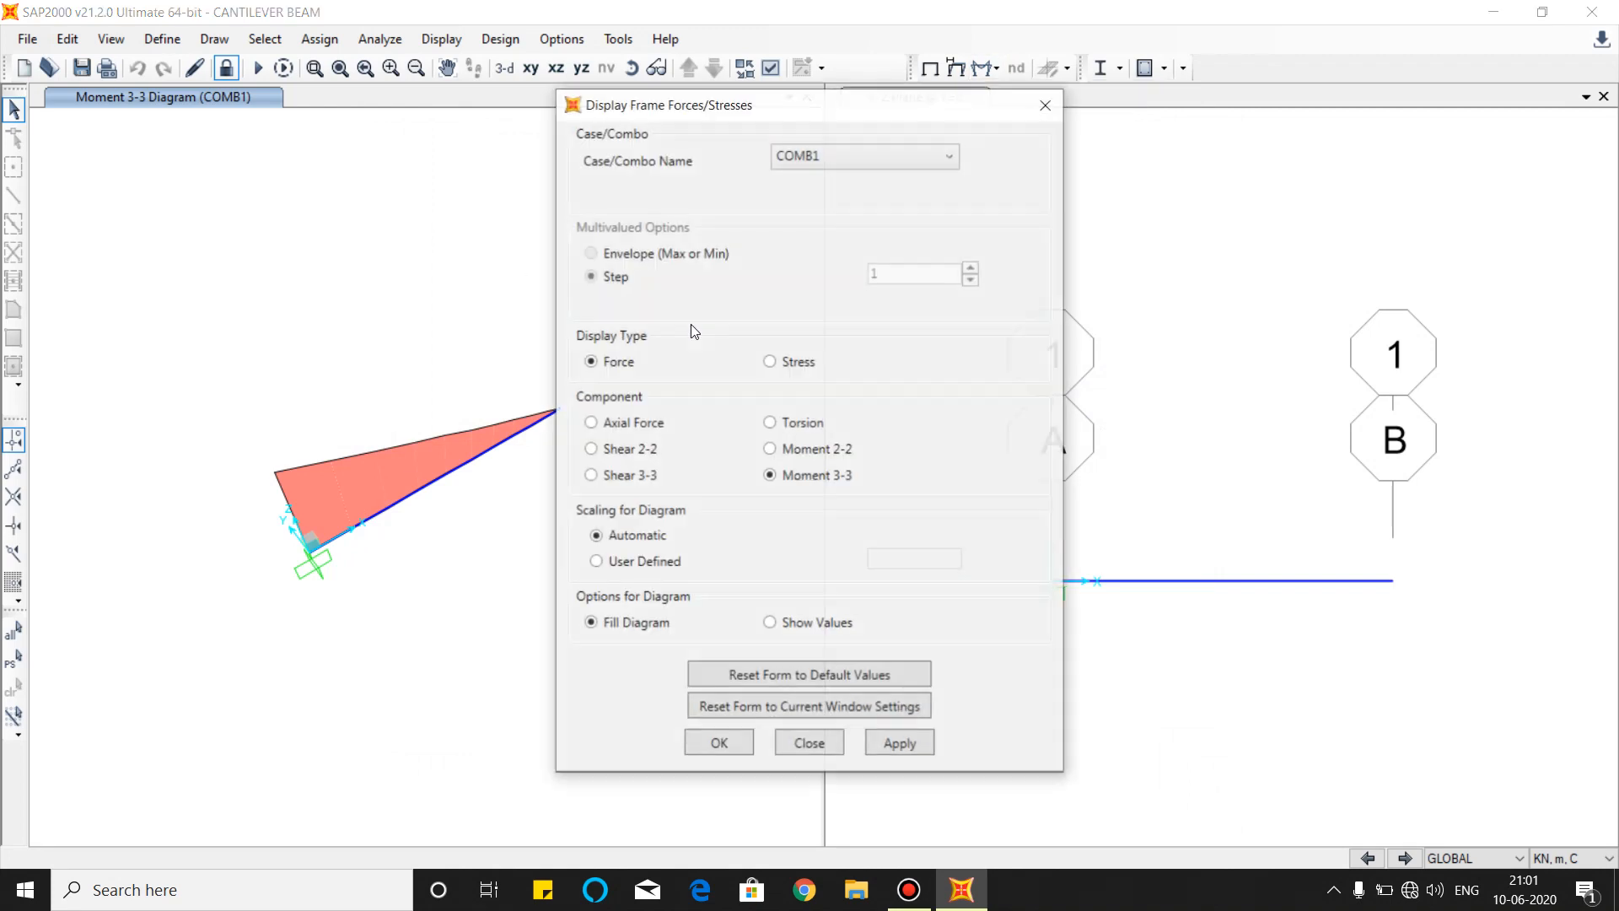
{"action": "left_click", "coordinate": [798, 160]}
{"action": "left_click", "coordinate": [798, 160]}
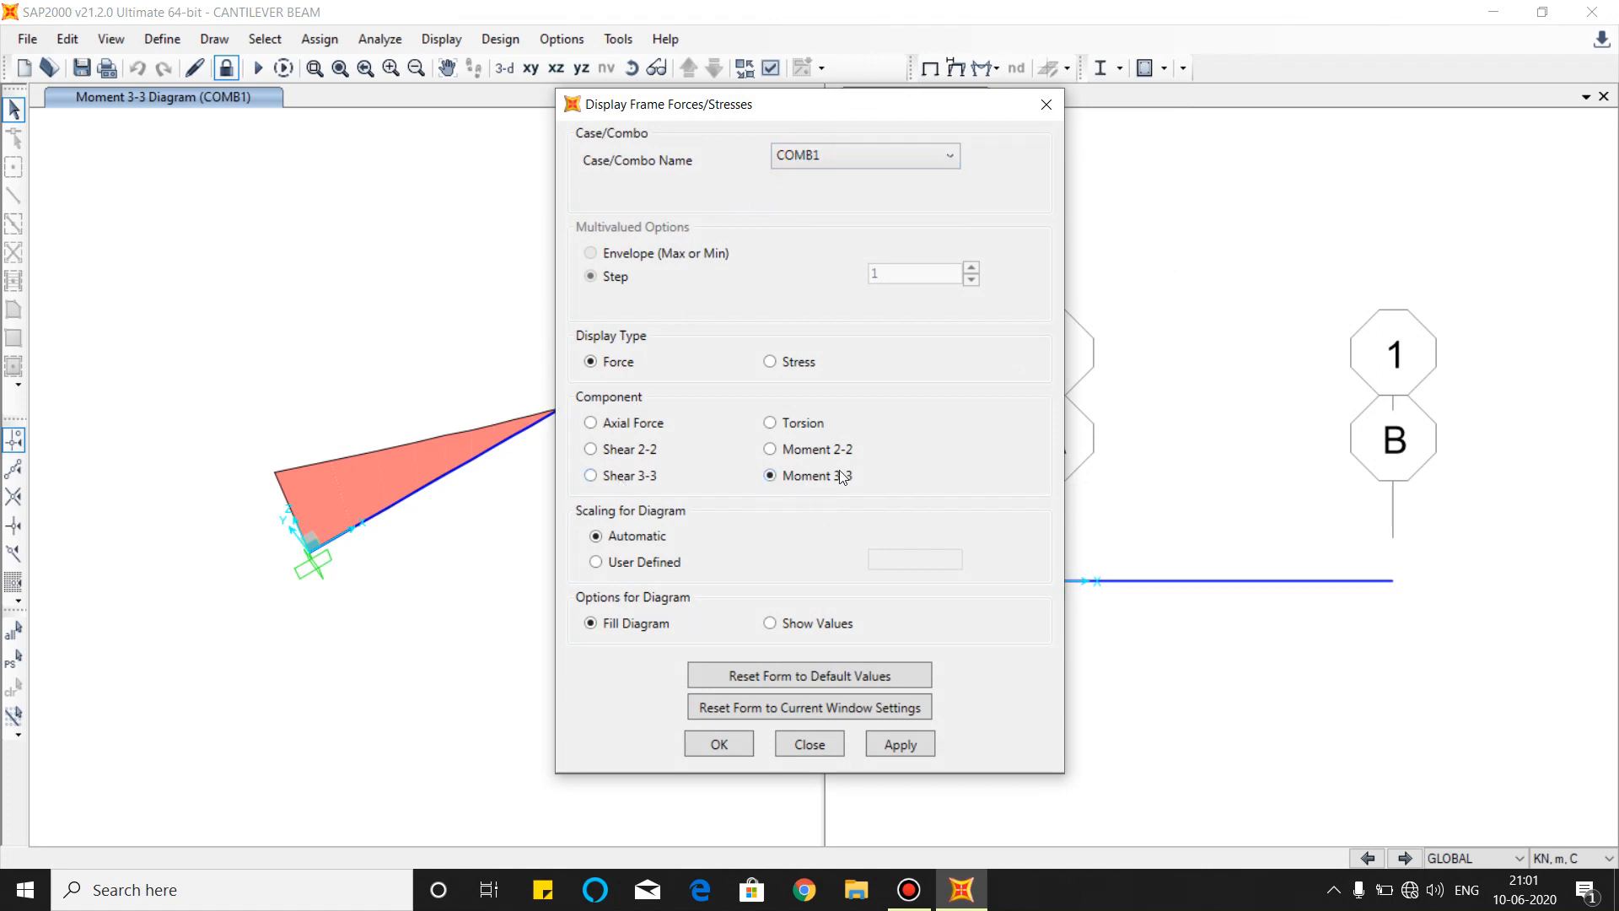
{"action": "left_click", "coordinate": [719, 745]}
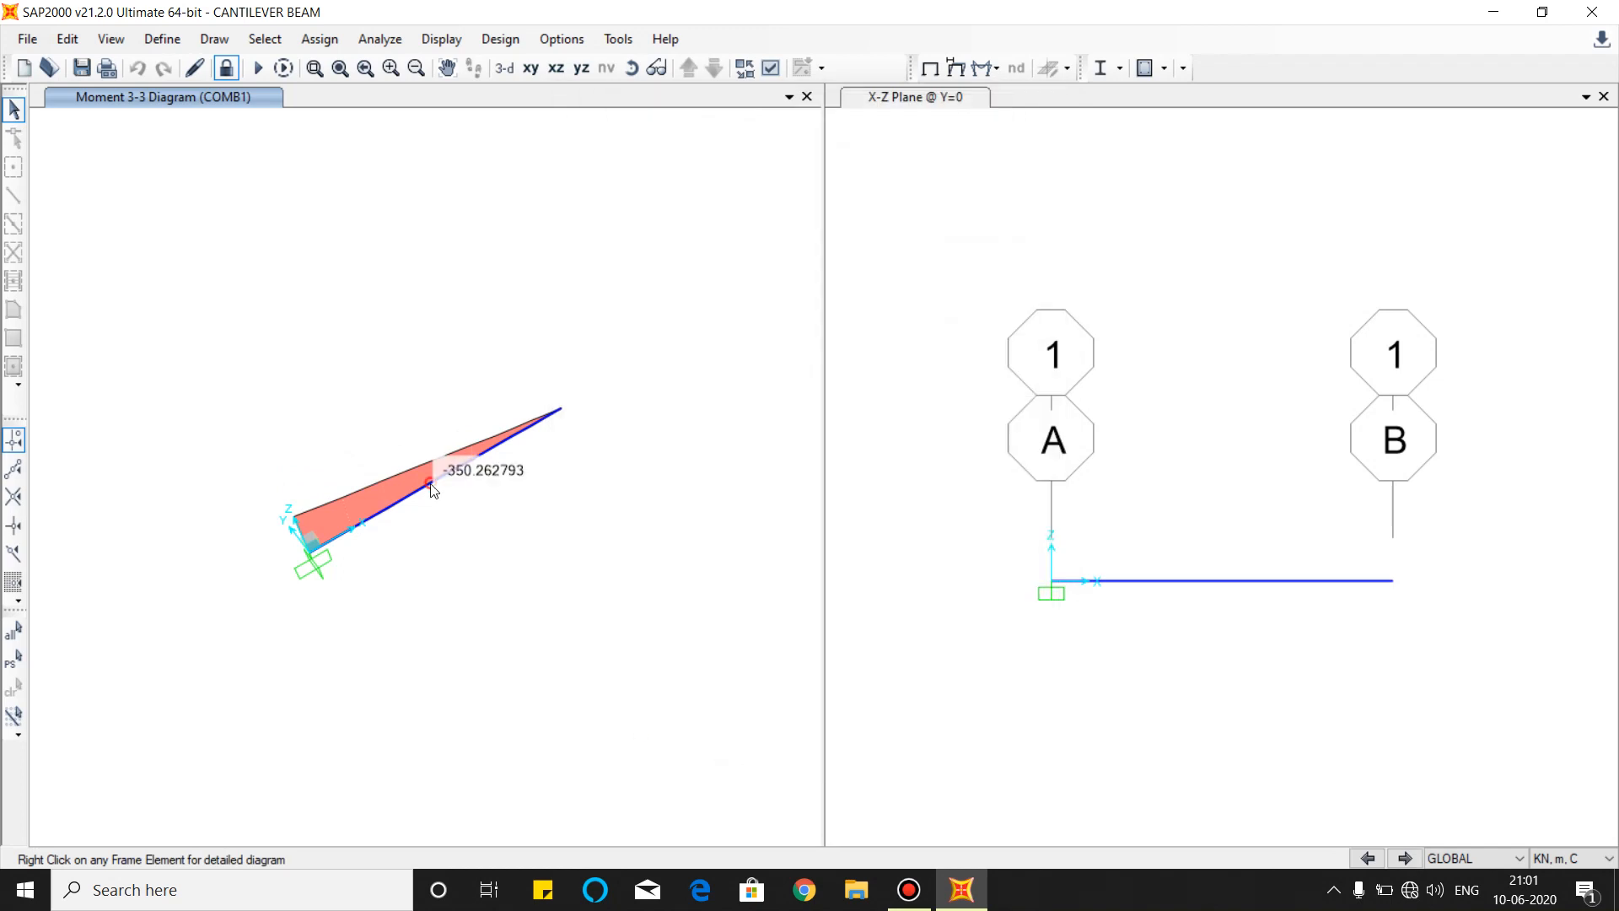
Examine the beam's detailed load, shear, moment and deflection diagrams for COMB1, LIVE and DEAD, ending with LIVE.
{"action": "right_click", "coordinate": [434, 485]}
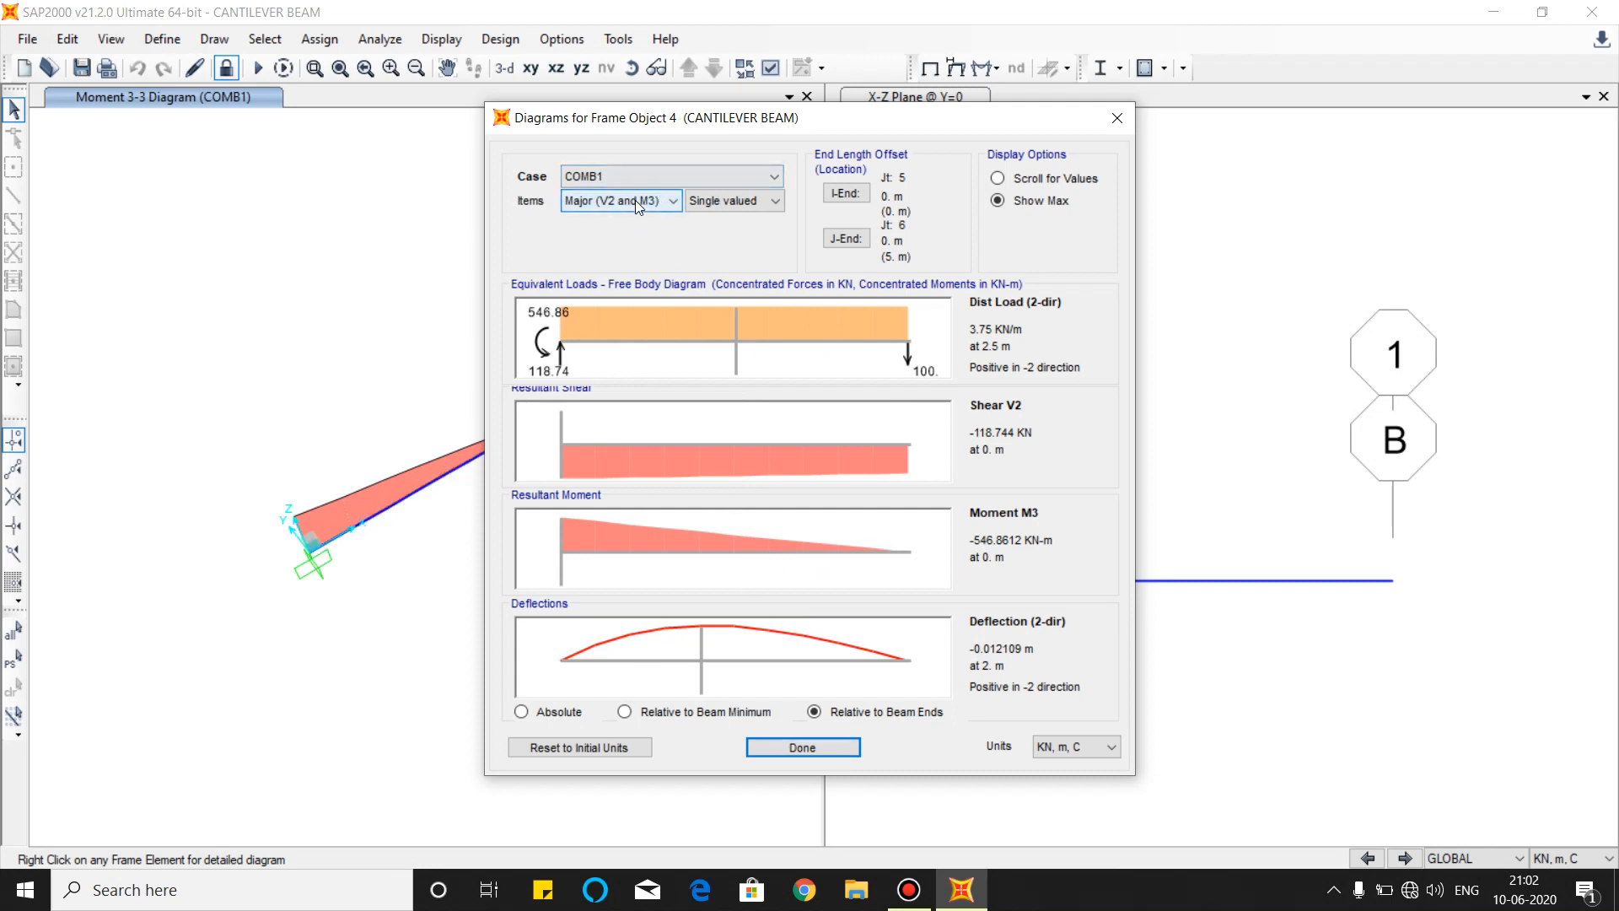
{"action": "left_click", "coordinate": [656, 177]}
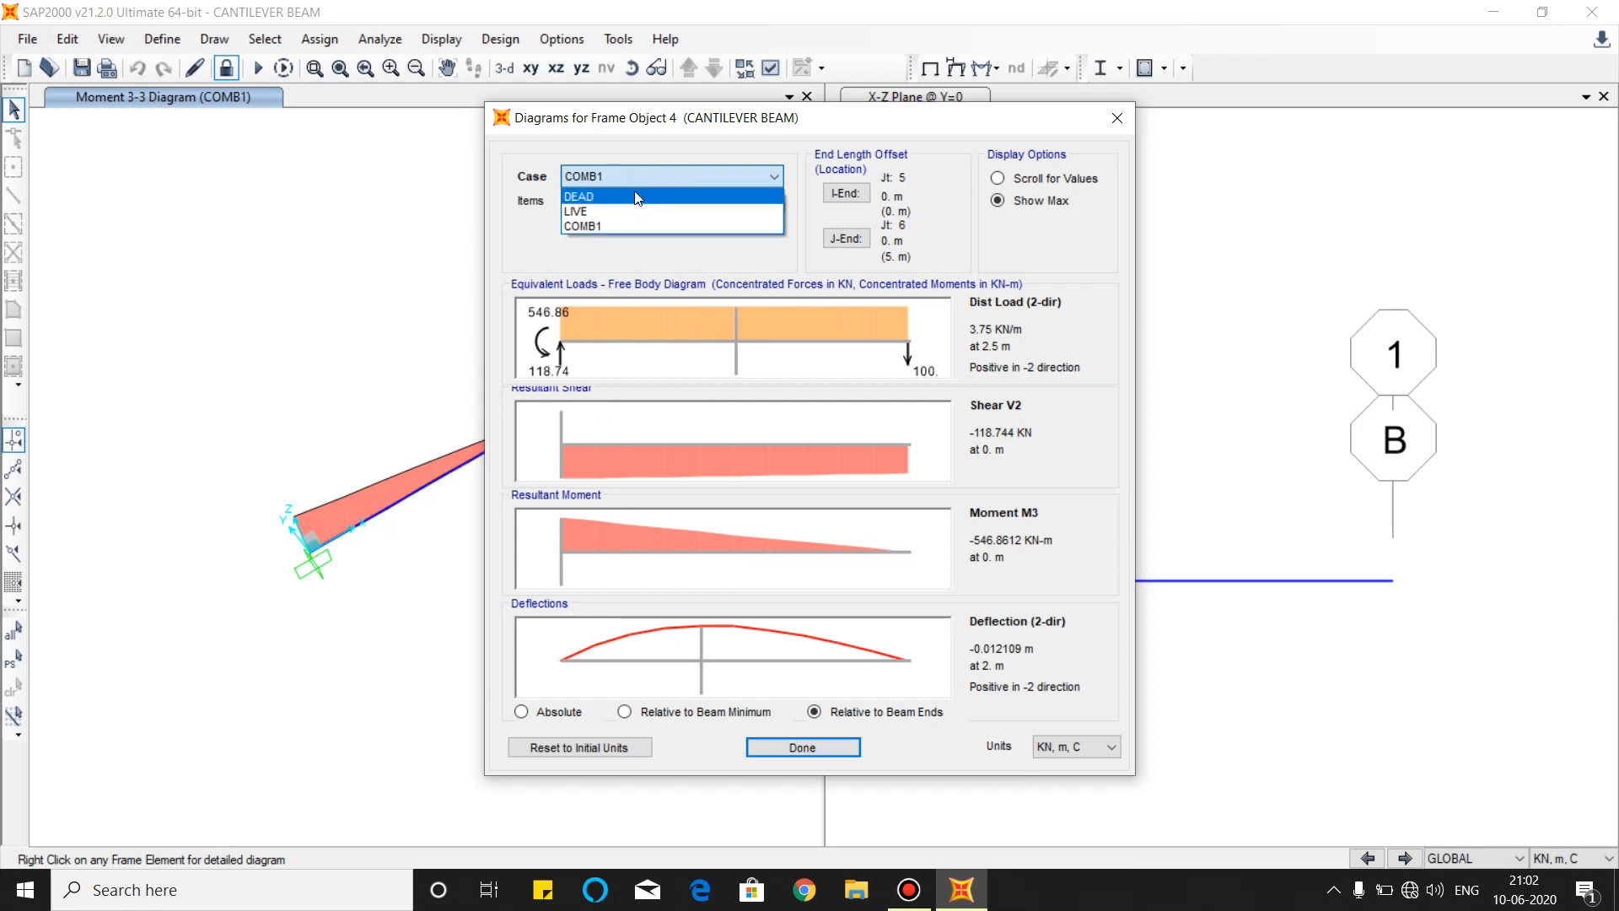
{"action": "left_click", "coordinate": [604, 209]}
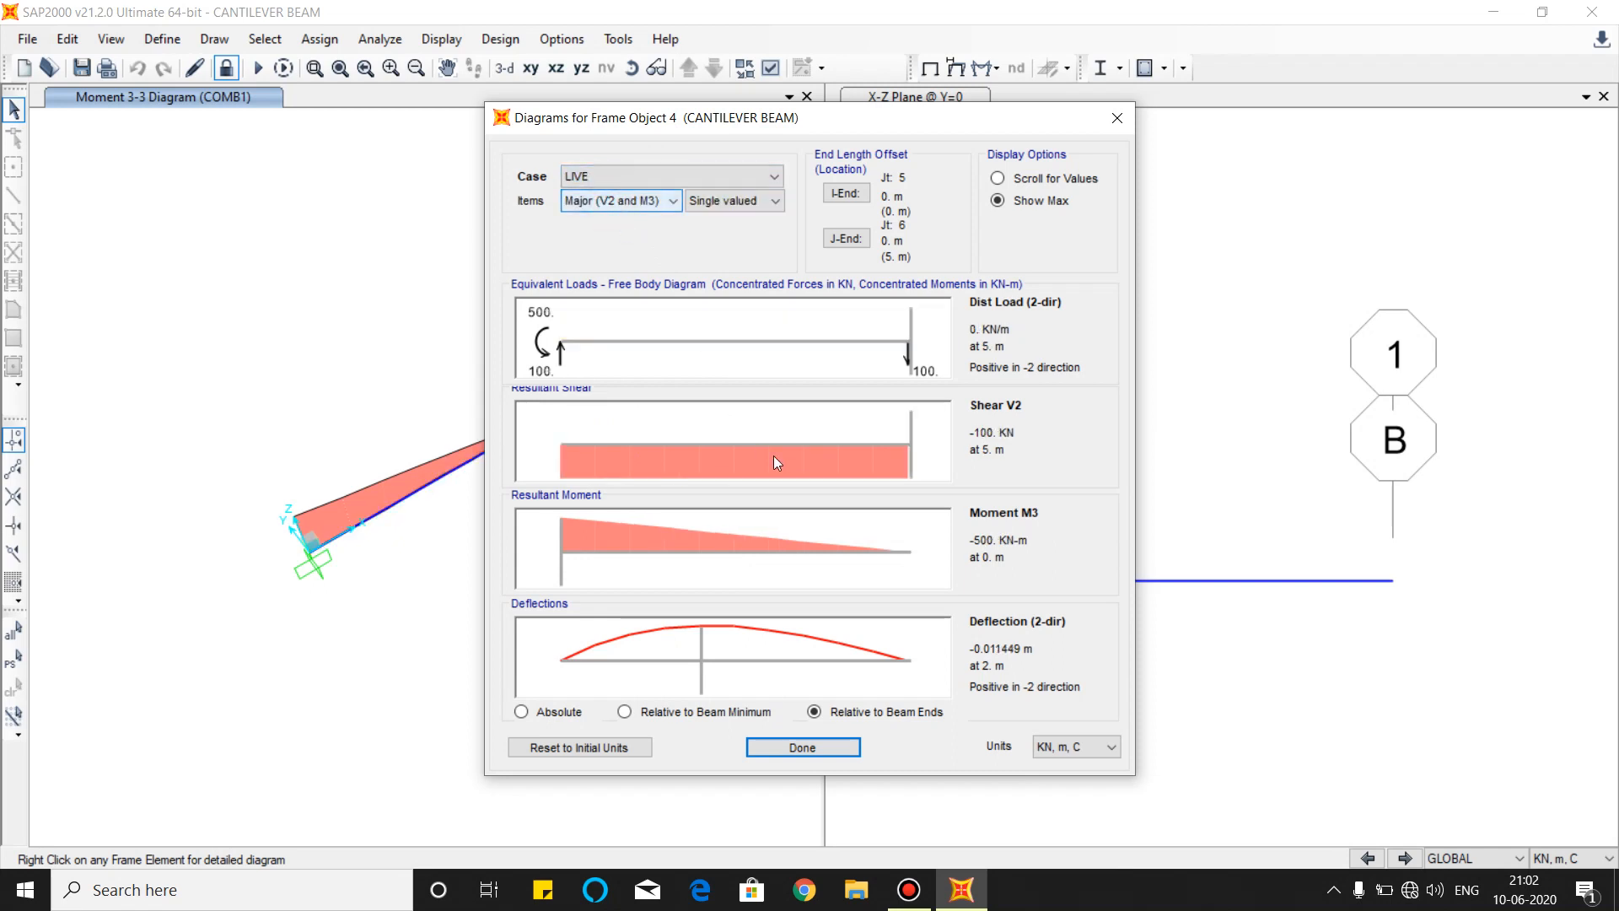
{"action": "left_click", "coordinate": [625, 179]}
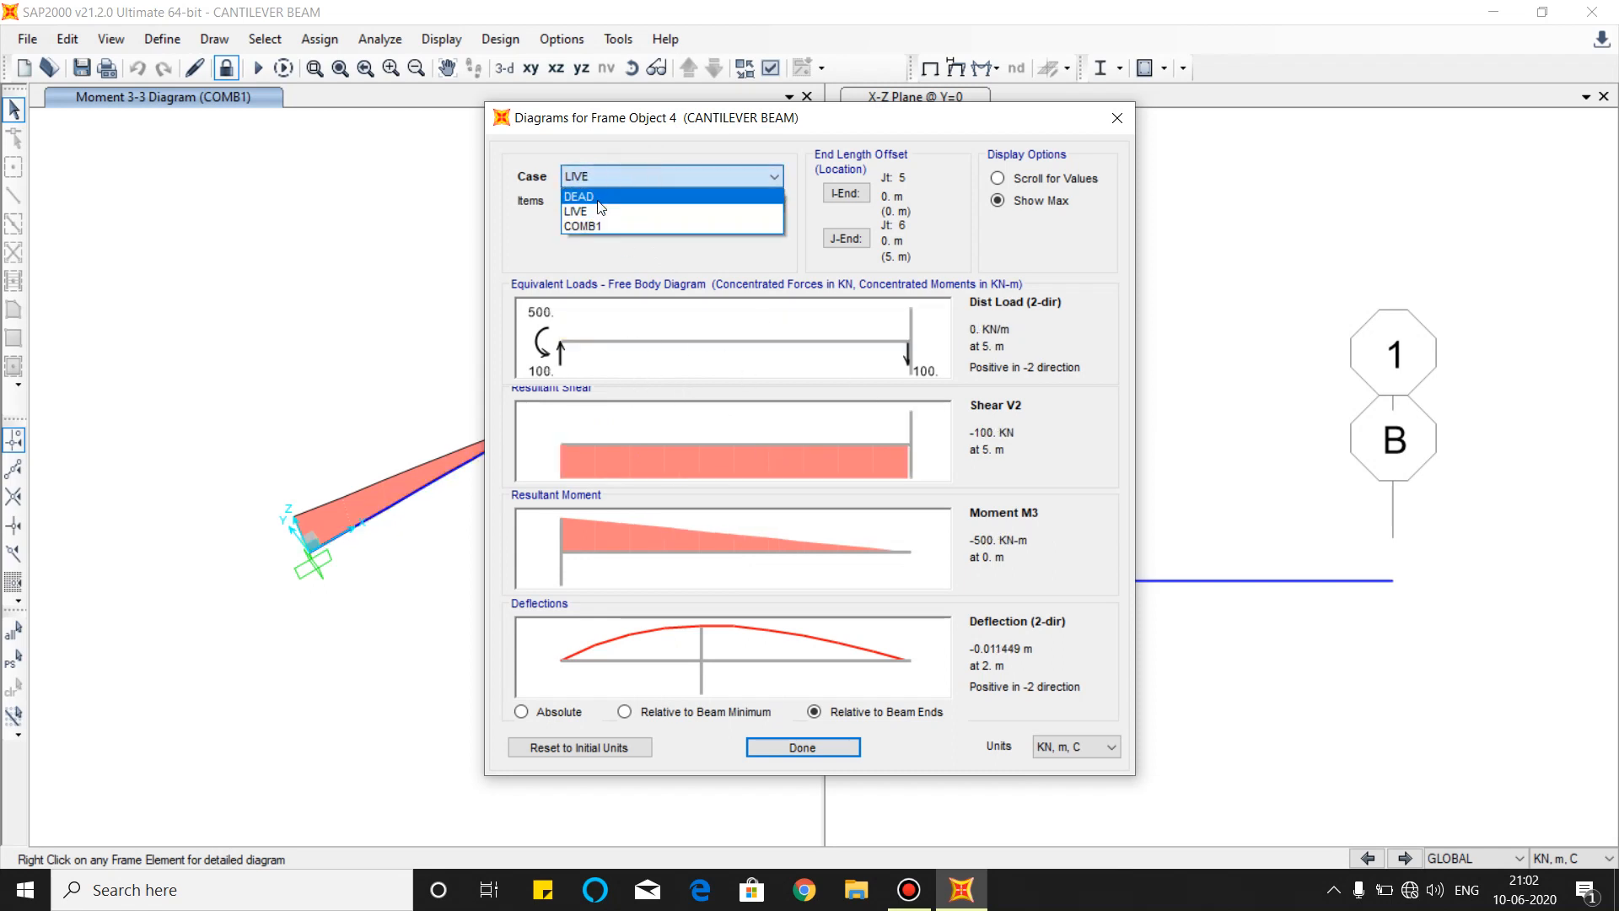
{"action": "left_click", "coordinate": [602, 192]}
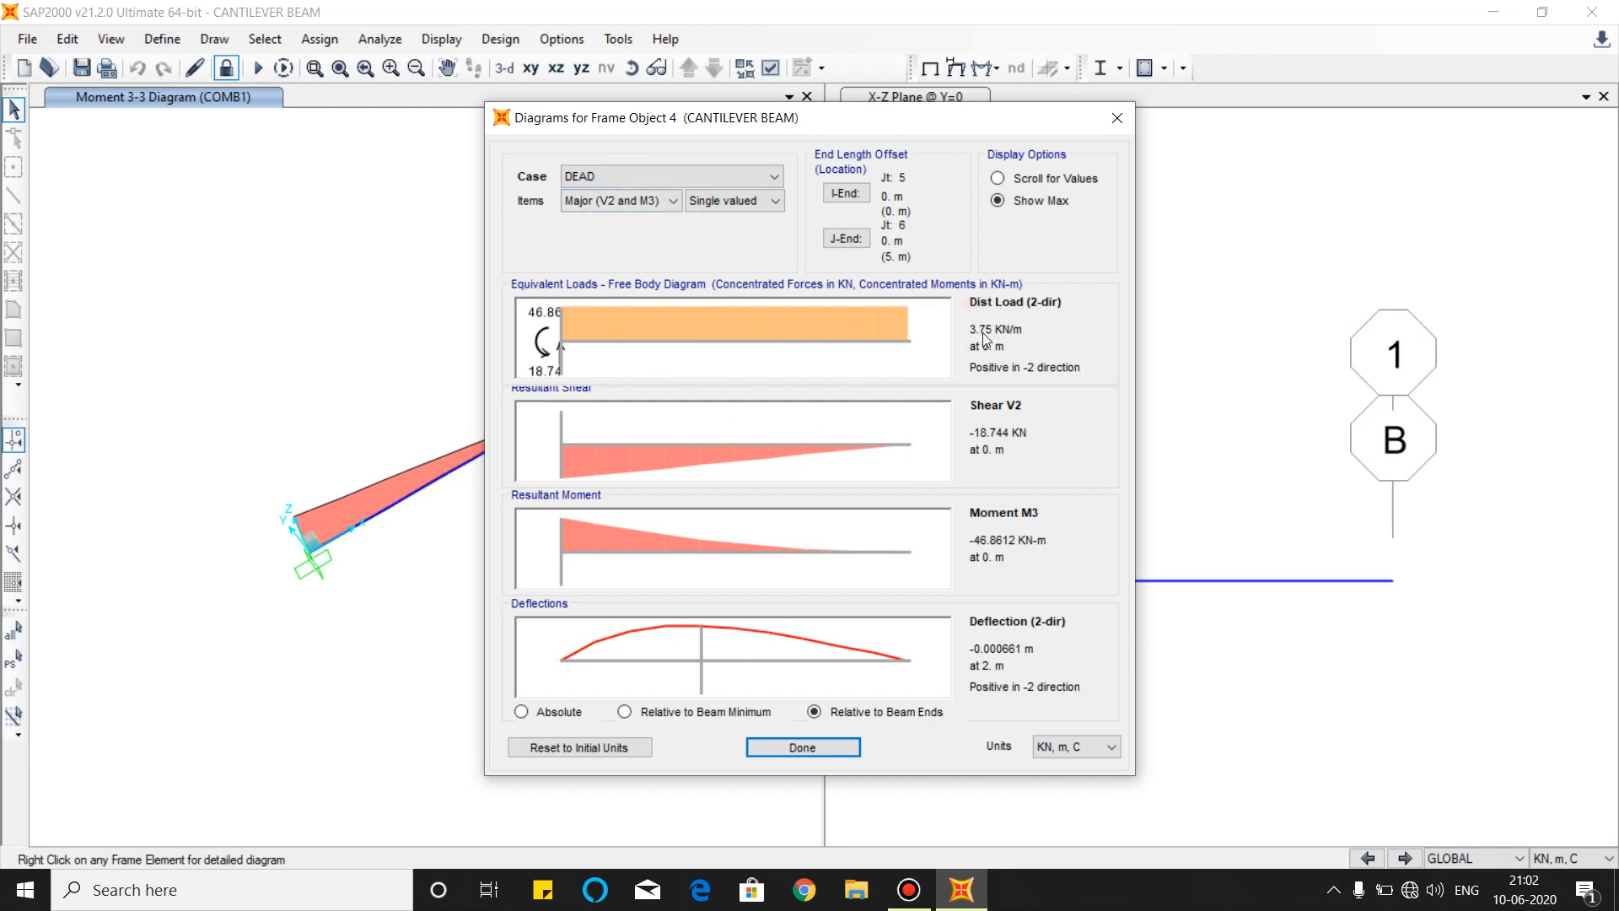
{"action": "left_click", "coordinate": [683, 176]}
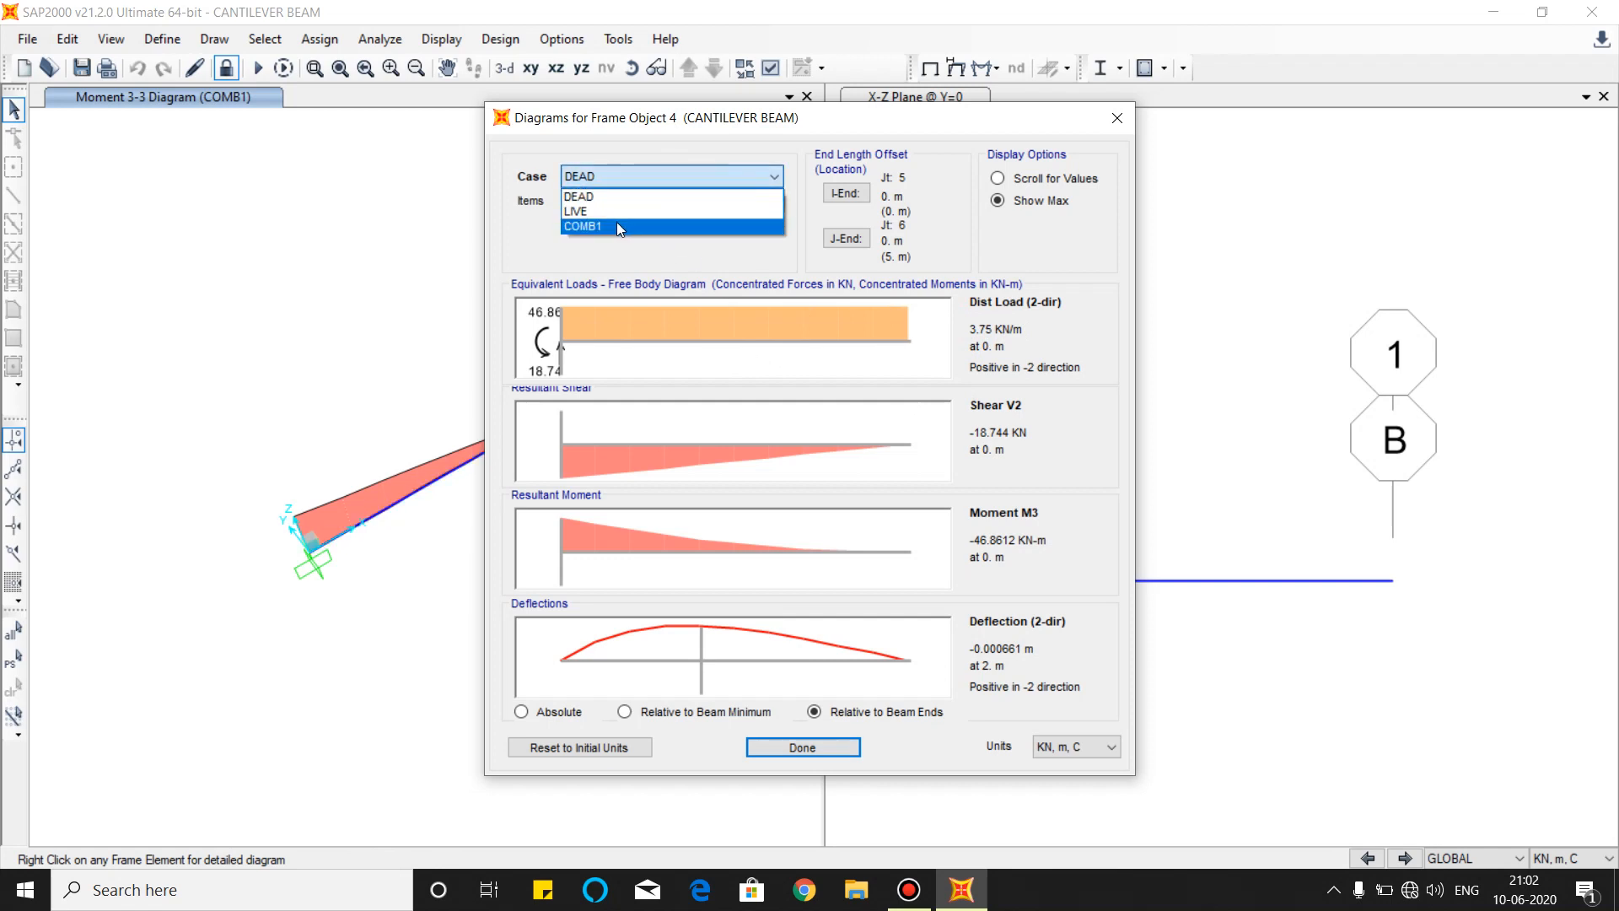
{"action": "left_click", "coordinate": [611, 212]}
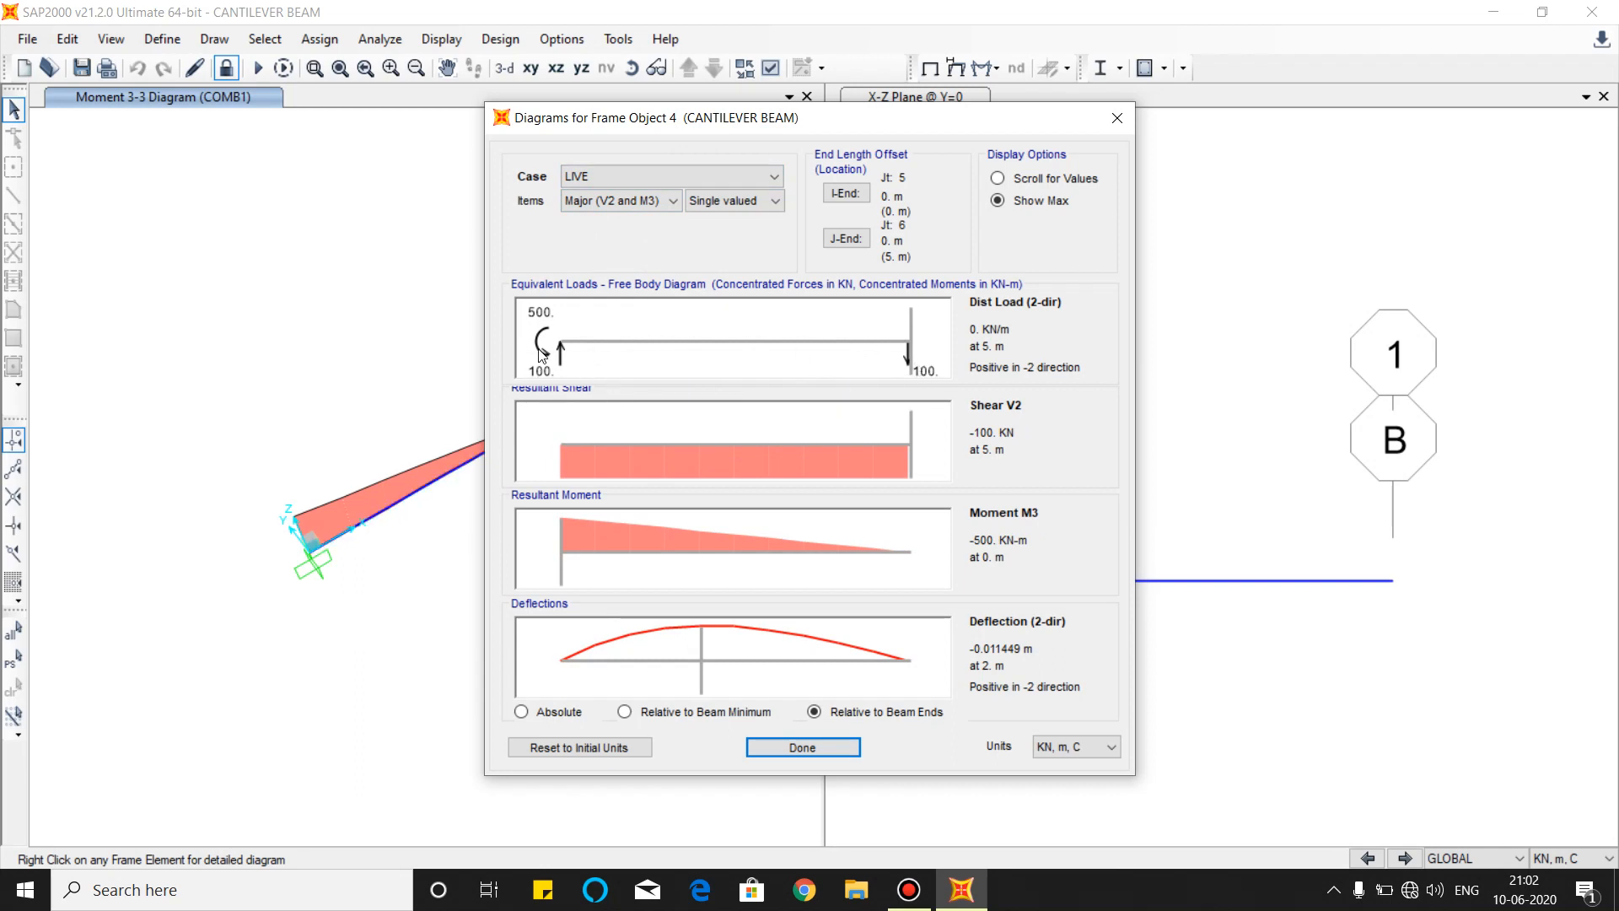
{"action": "left_click", "coordinate": [802, 747]}
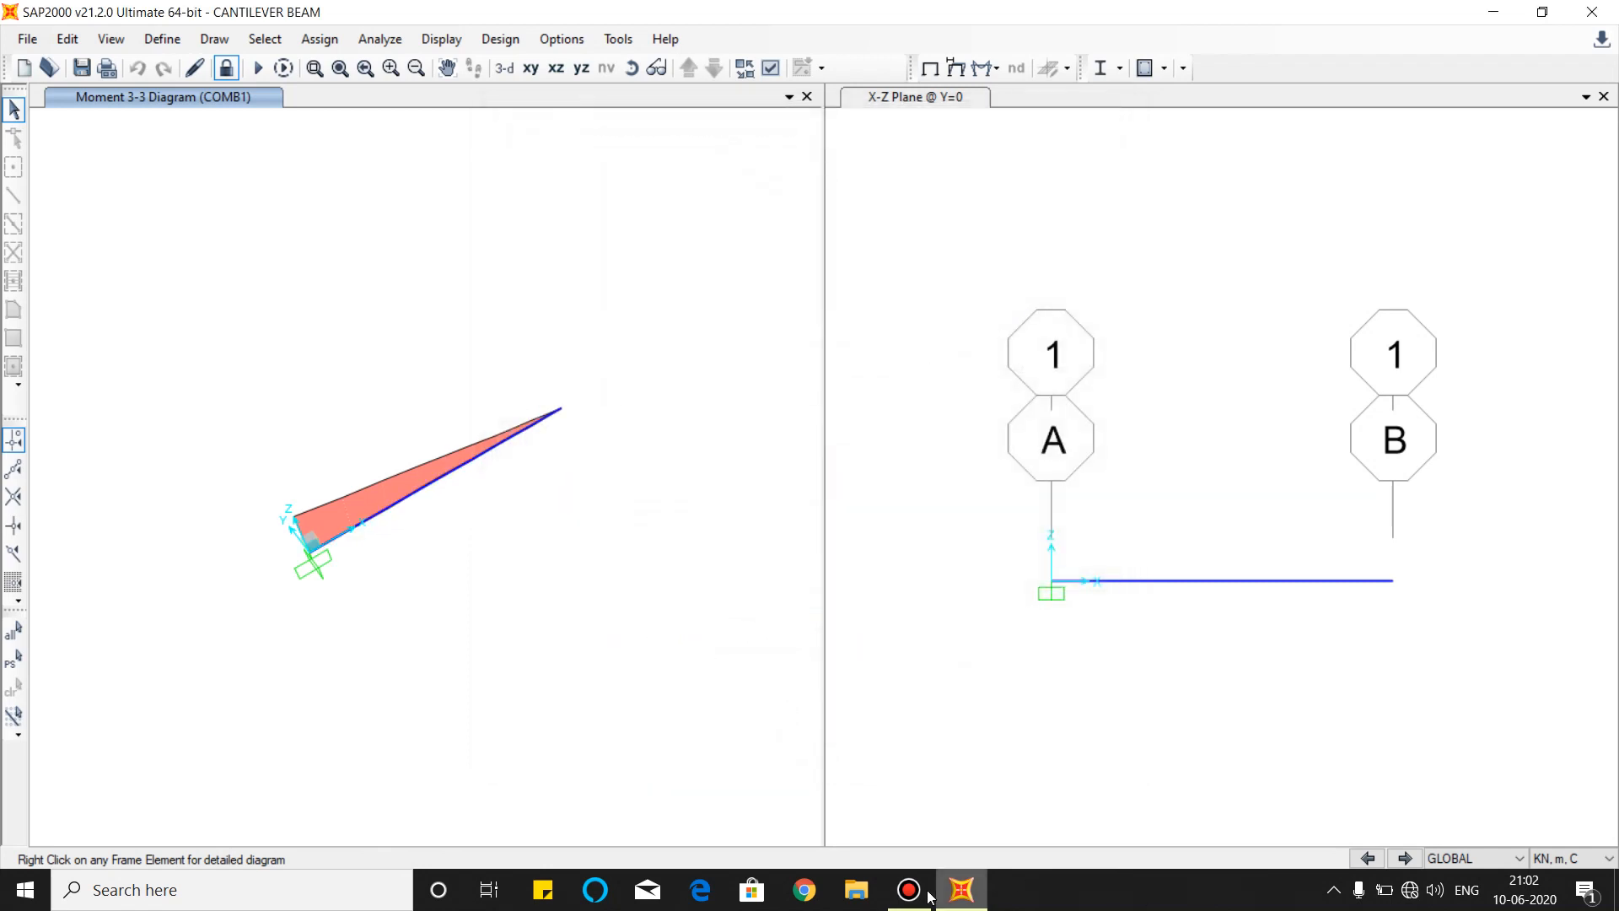
{"action": "left_click", "coordinate": [915, 892]}
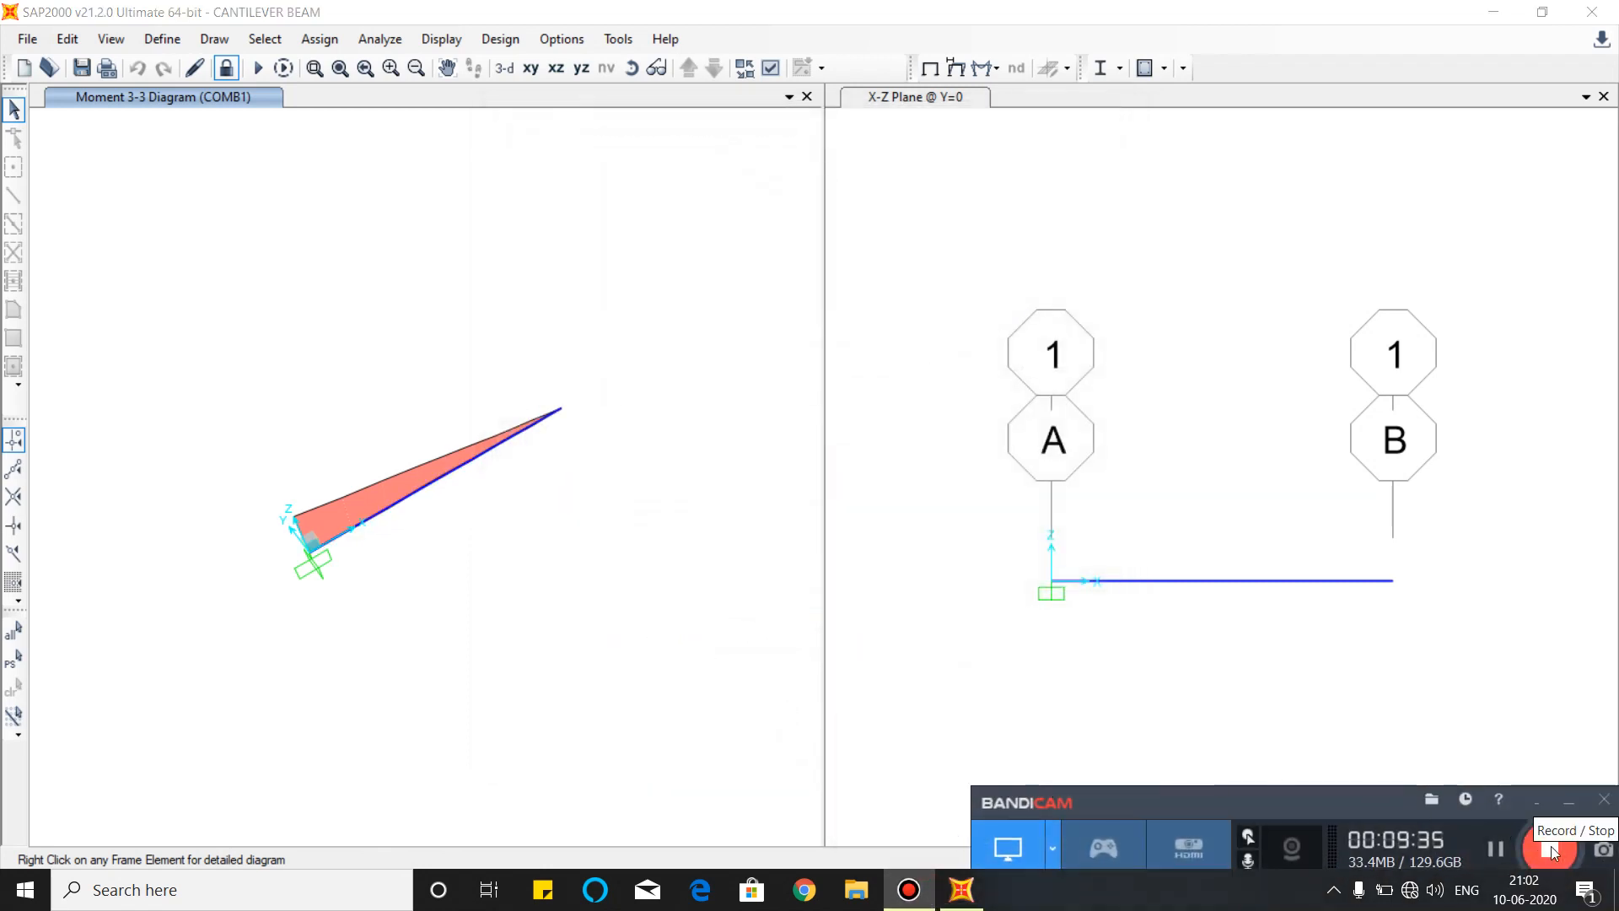